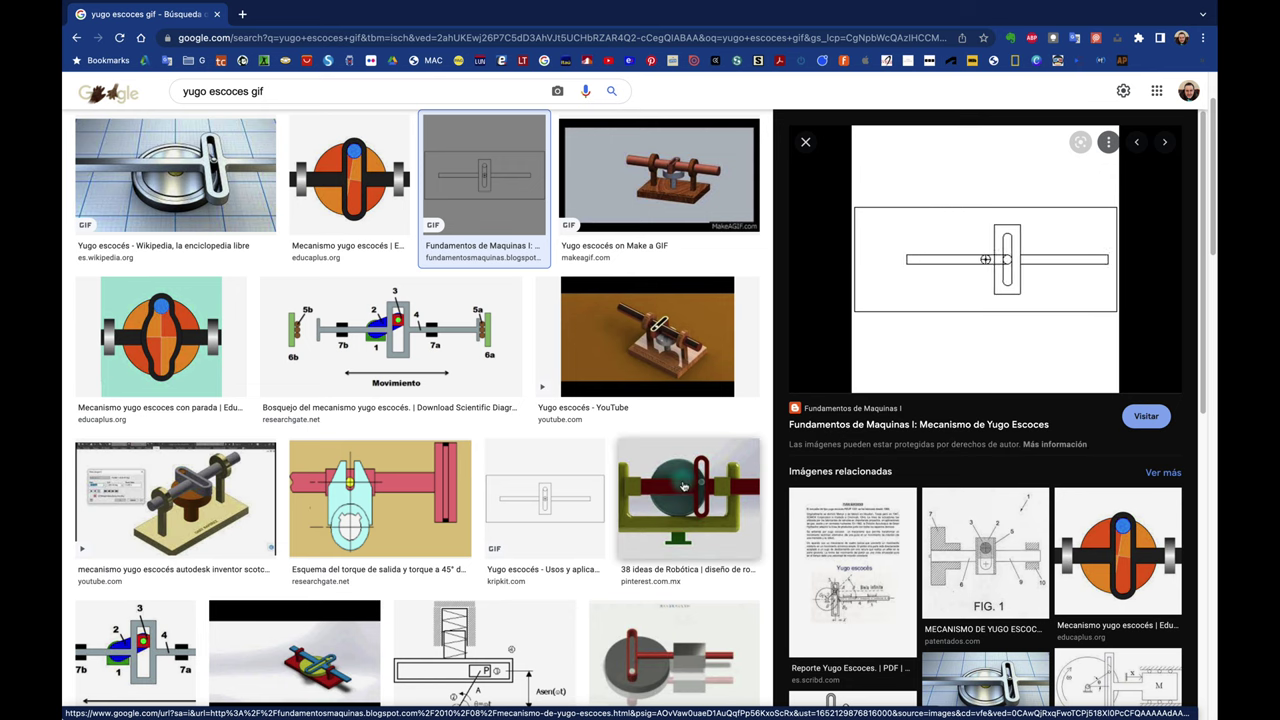
Preview the Pinterest and Make a GIF Scotch yoke reference images, then show all desktop spaces.
click(684, 486)
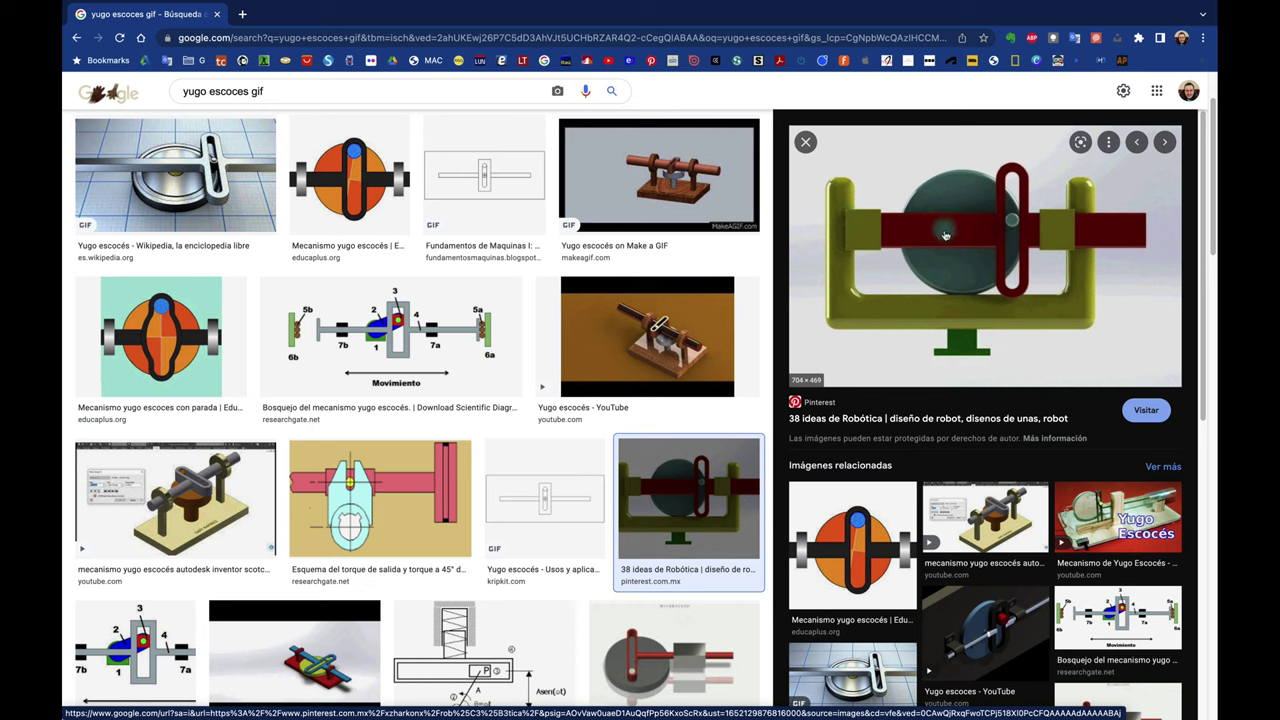
click(633, 188)
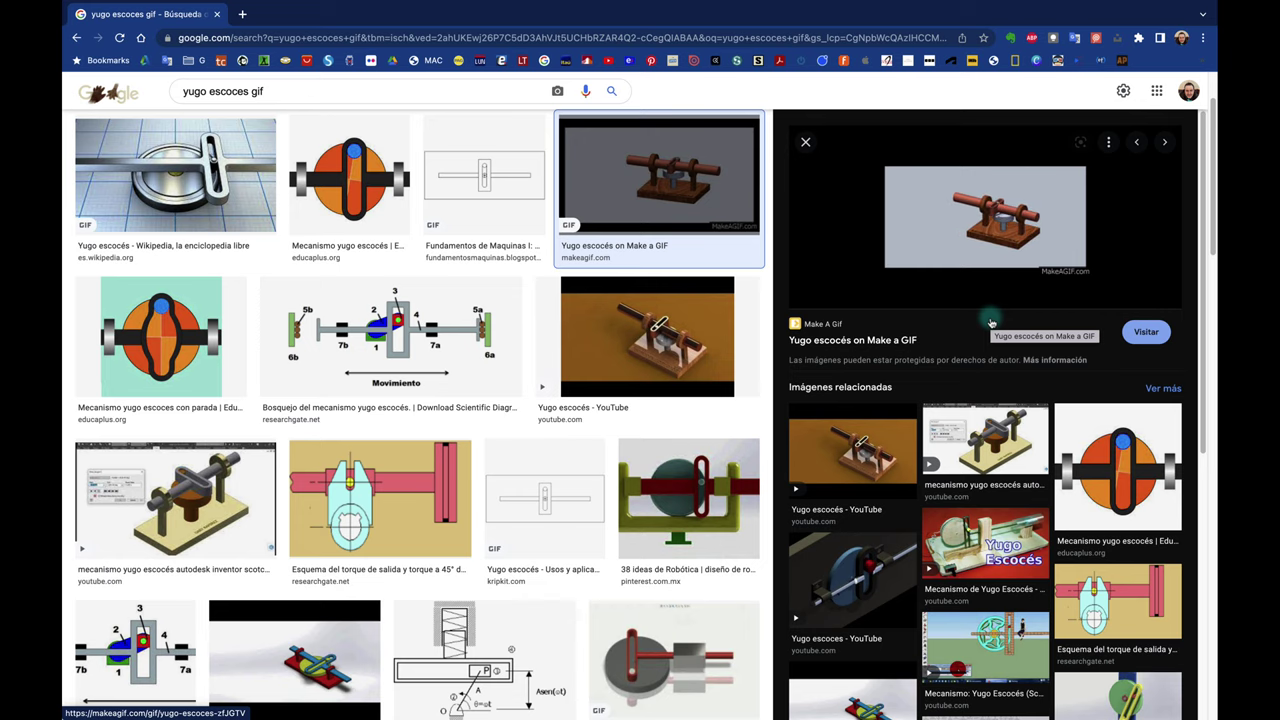
key(ctrl+Up)
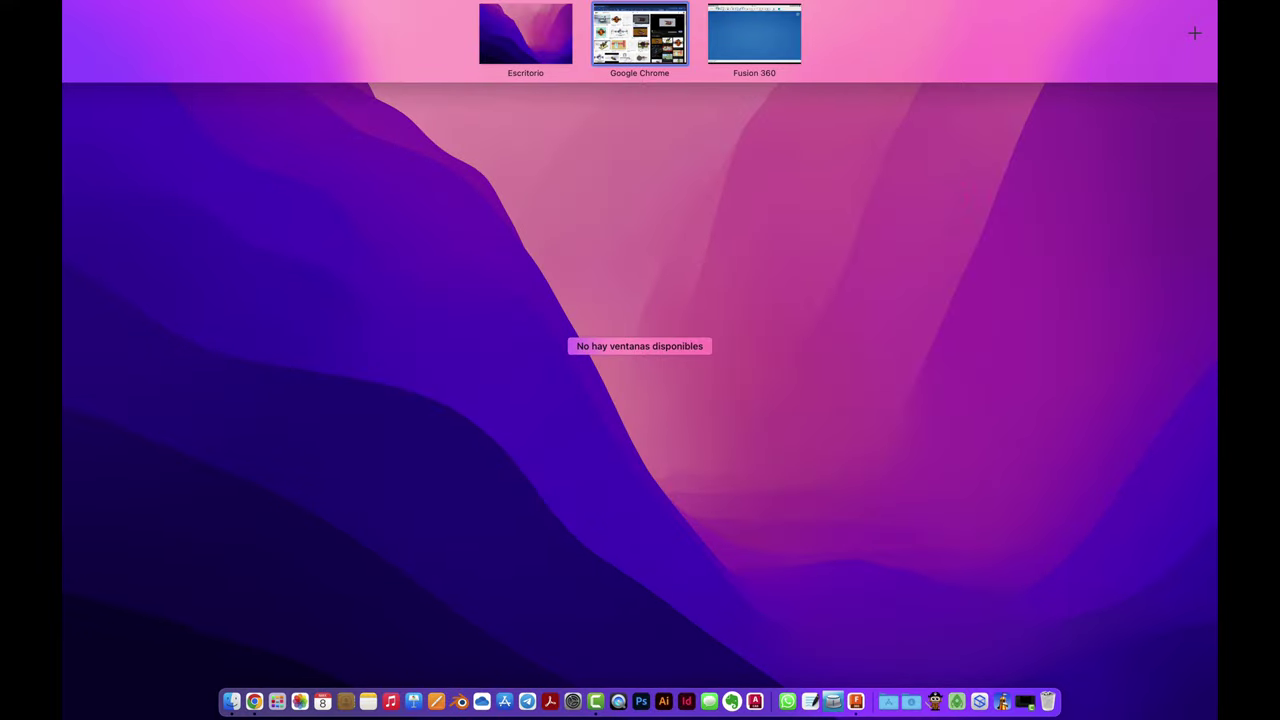
Sketch a 60 mm circle at the origin on the ground plane and extrude it 5 mm as a new body.
click(763, 21)
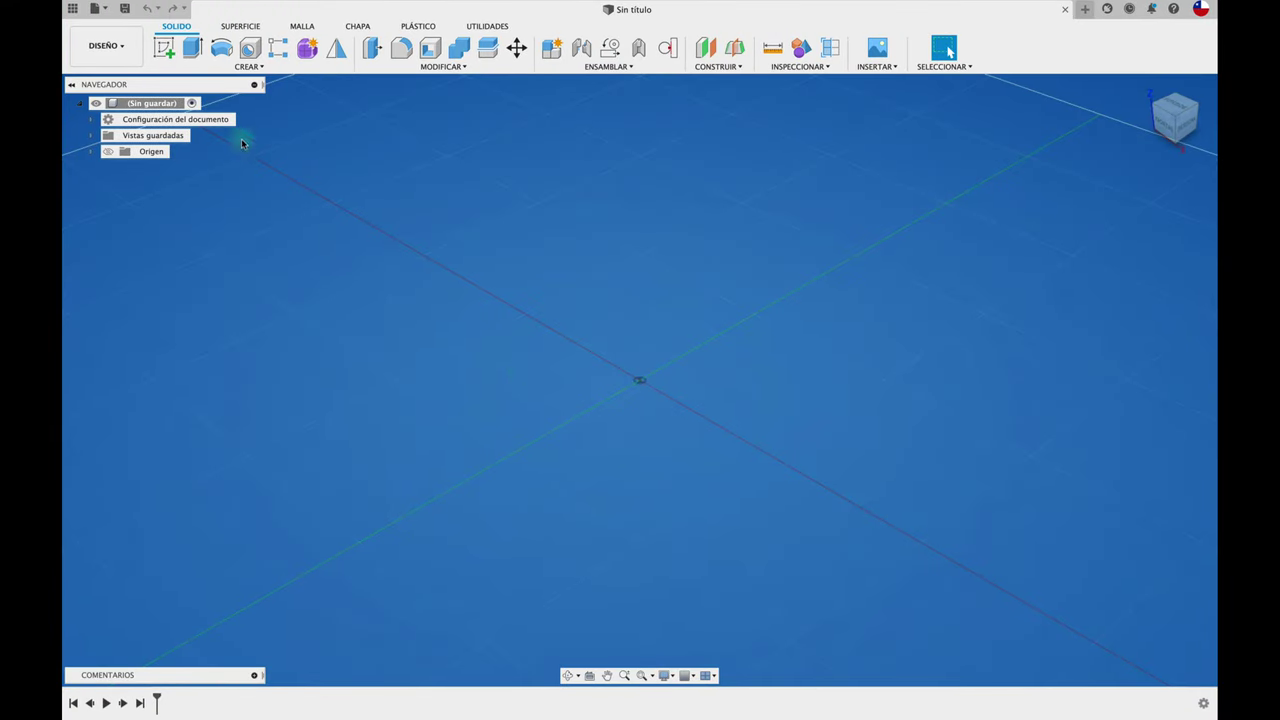
click(164, 47)
click(709, 378)
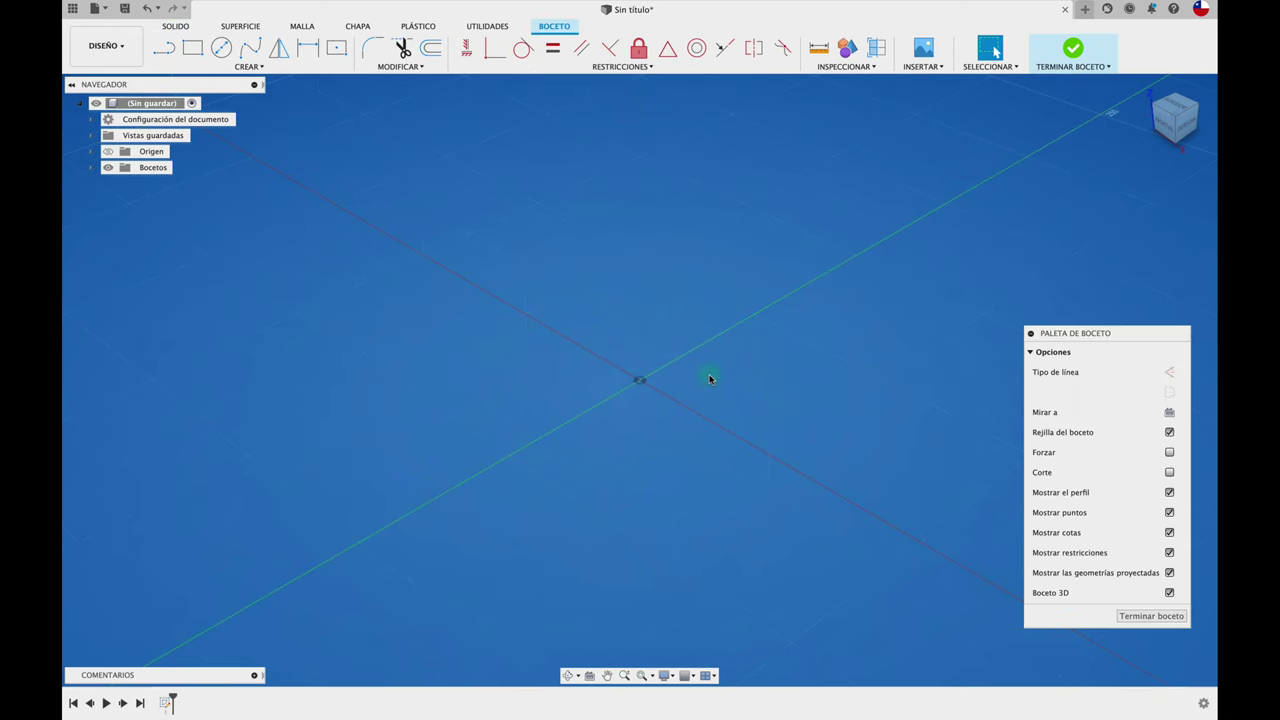
key(c)
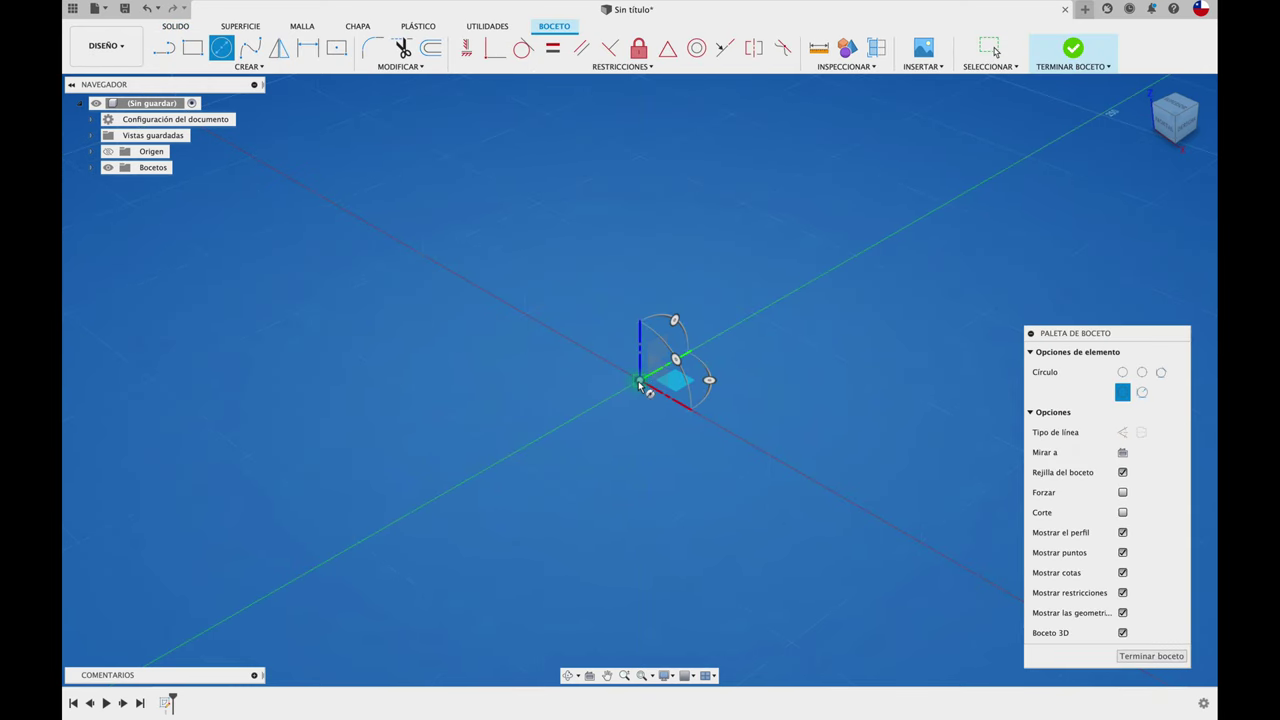
click(640, 381)
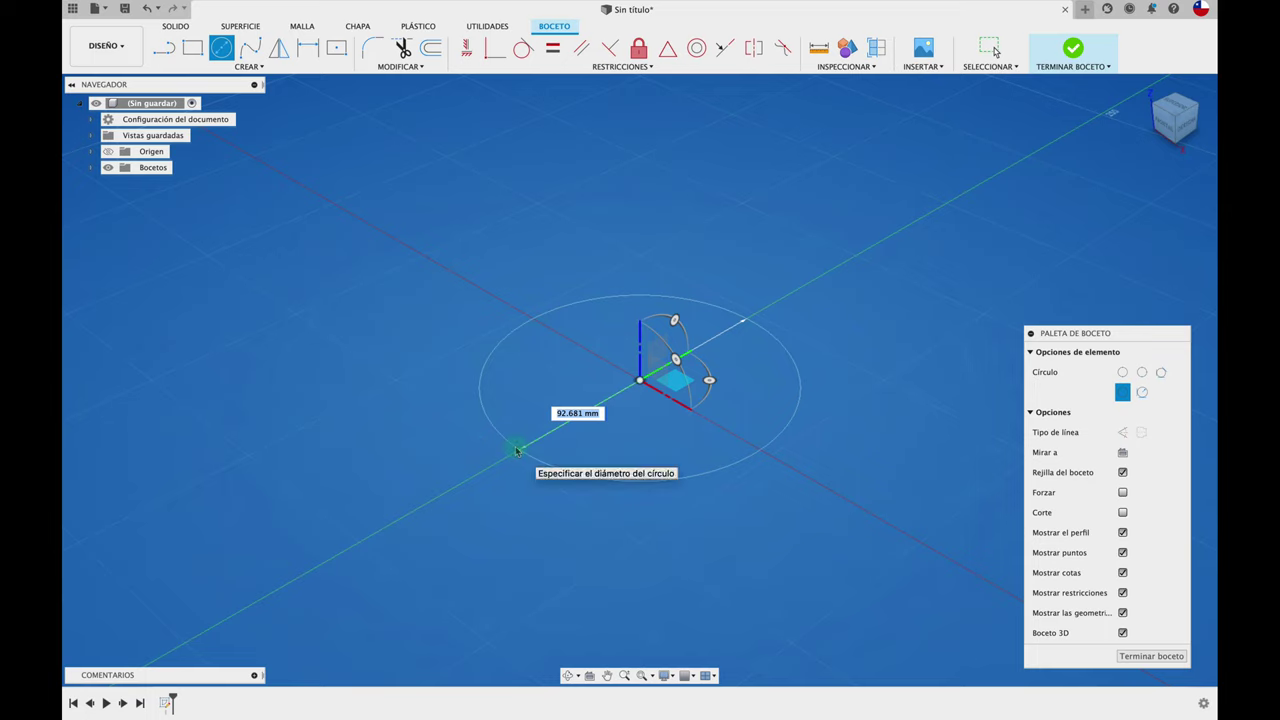
key(Return)
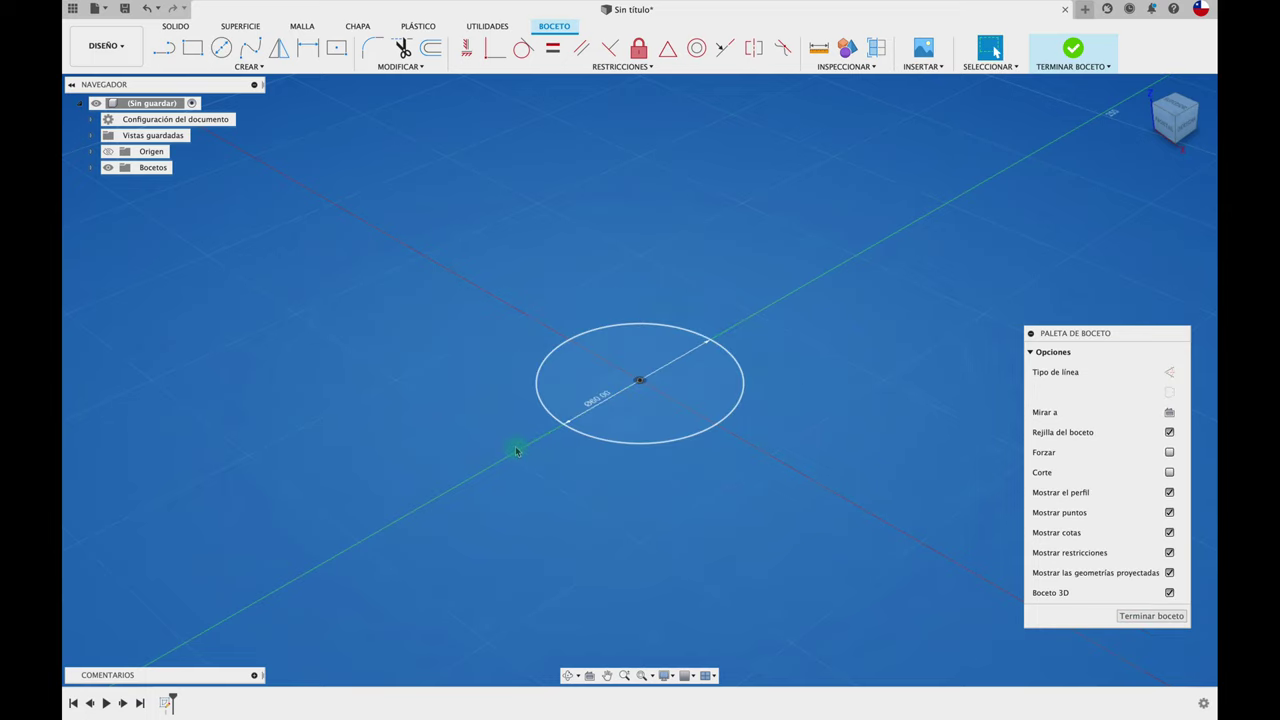
key(e)
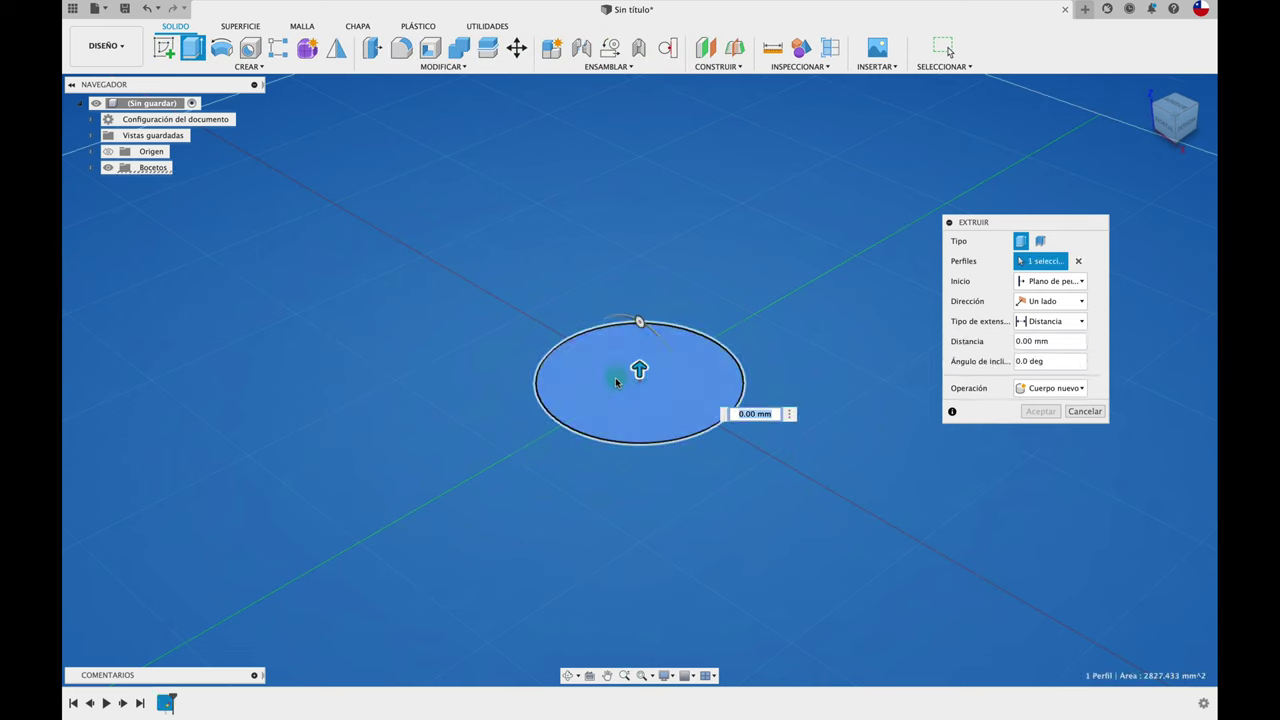
drag(638, 368, 640, 355)
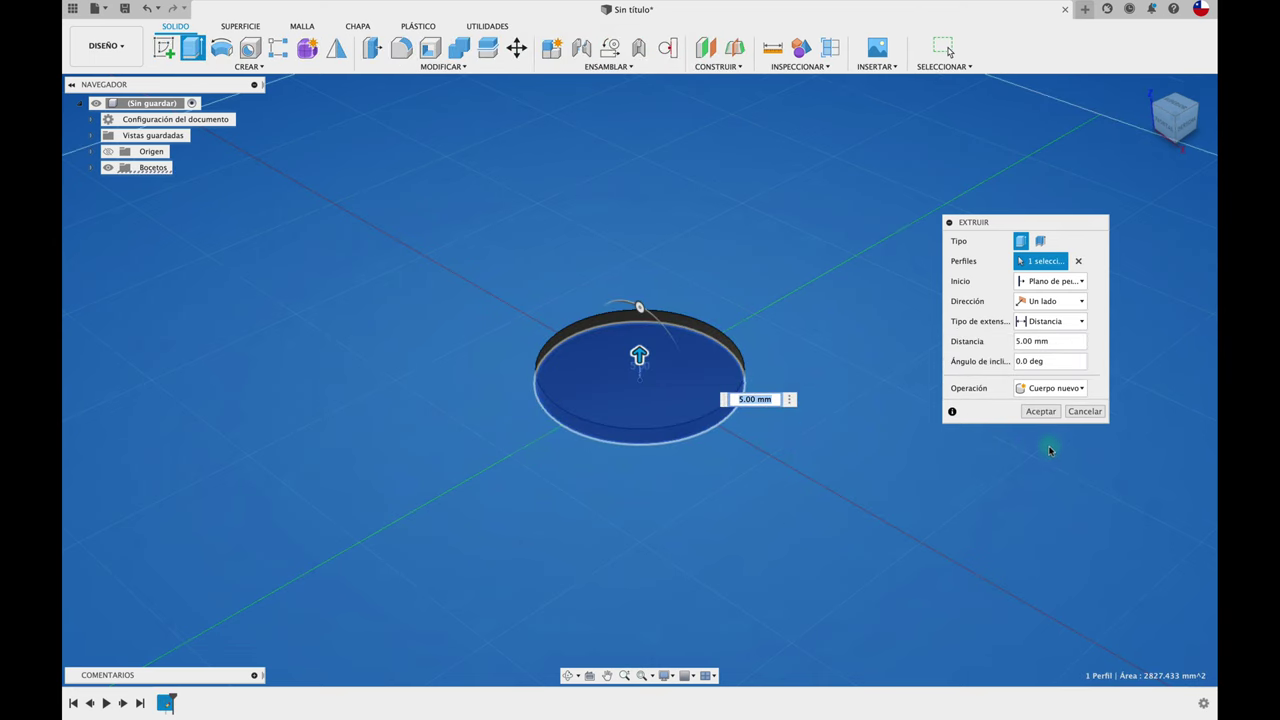
click(1043, 411)
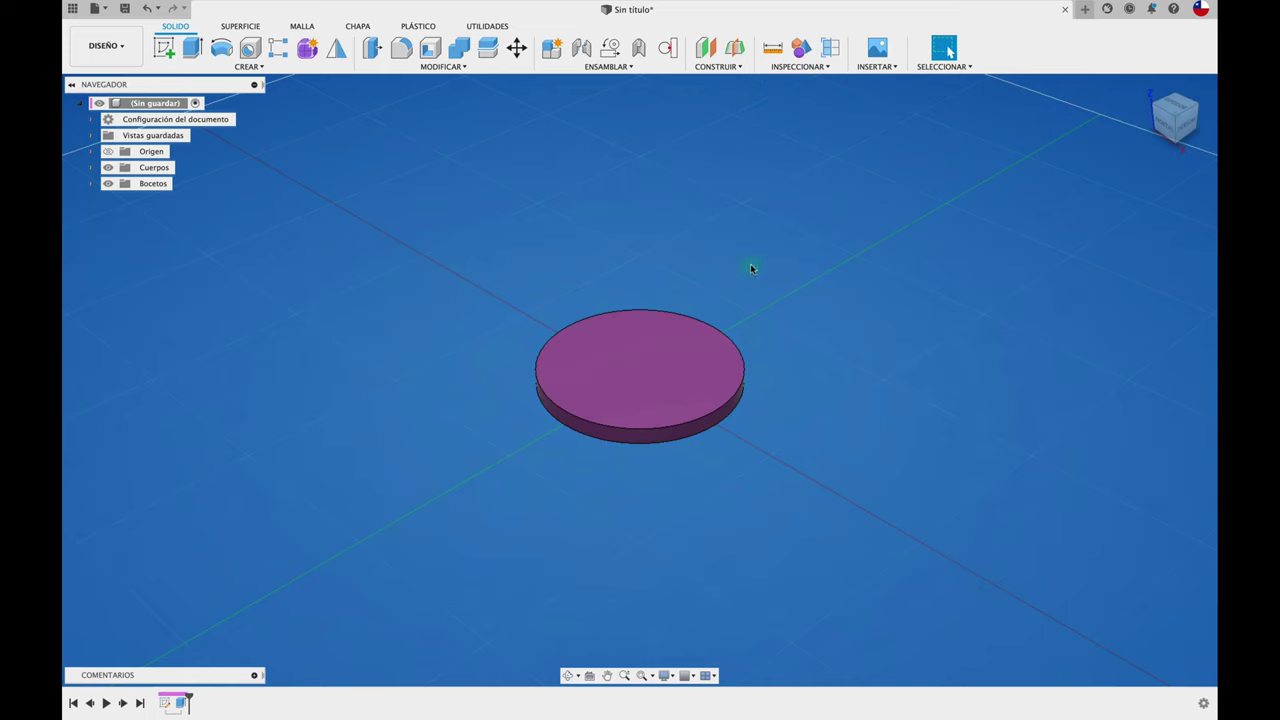
Sketch a 10 mm circle on the disc's top face, dimensioned 20 mm from the disc centre.
key(c)
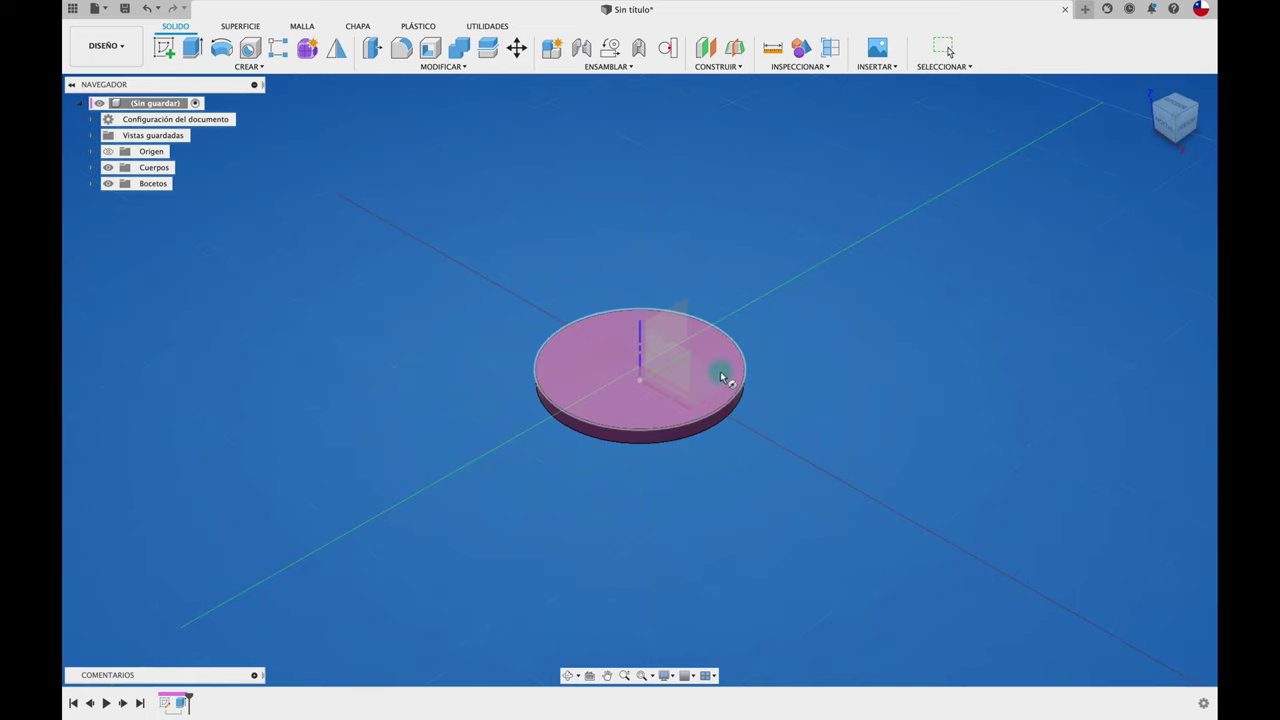
click(718, 372)
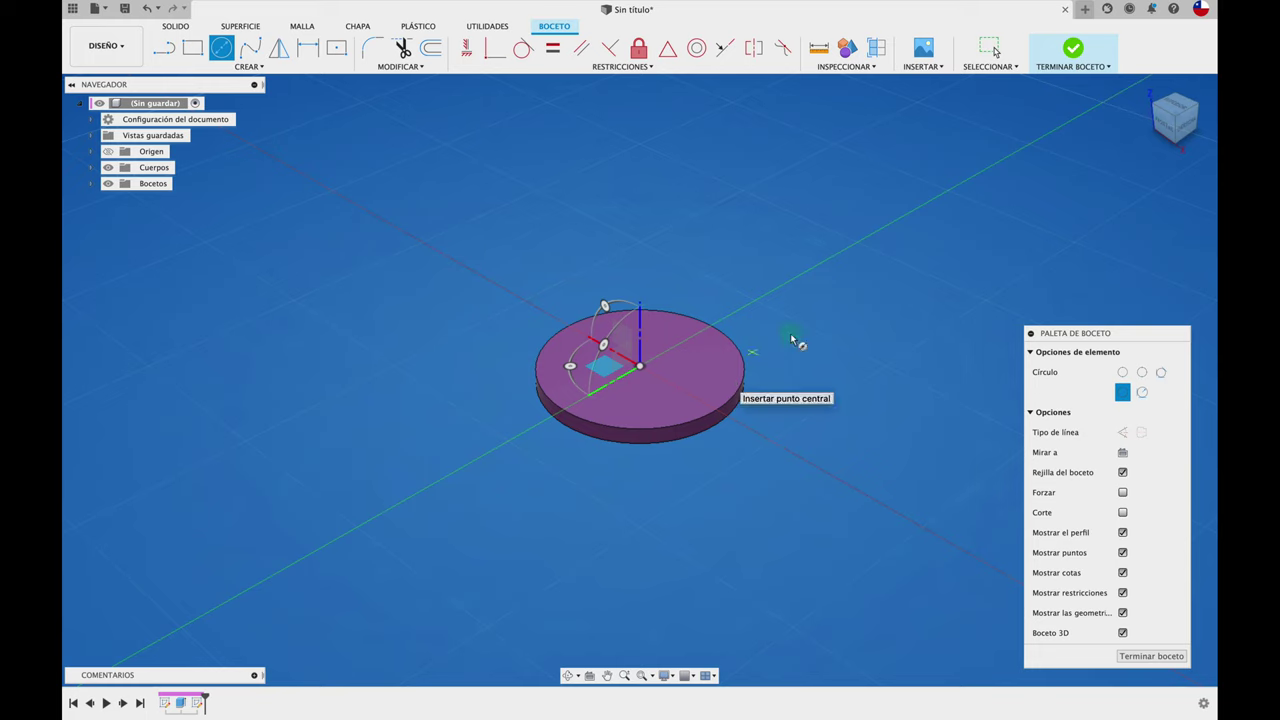
click(1178, 112)
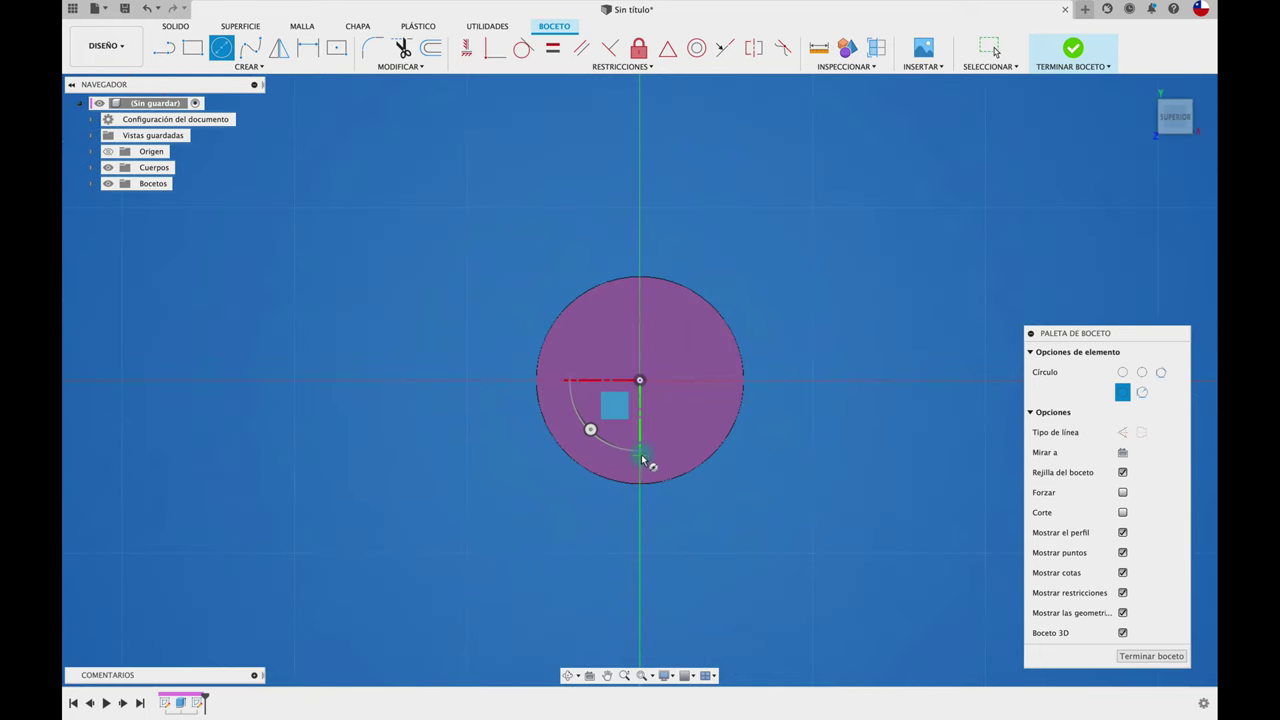
click(641, 456)
text(10)
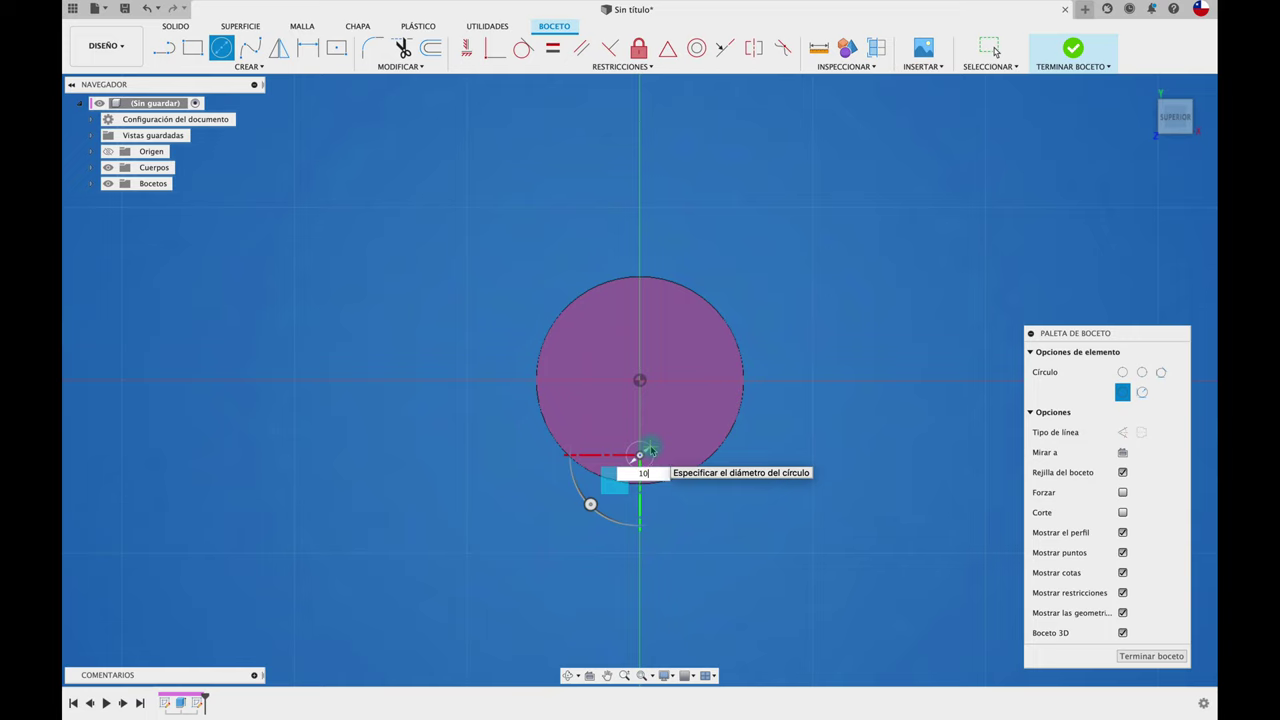
key(Return)
key(Escape)
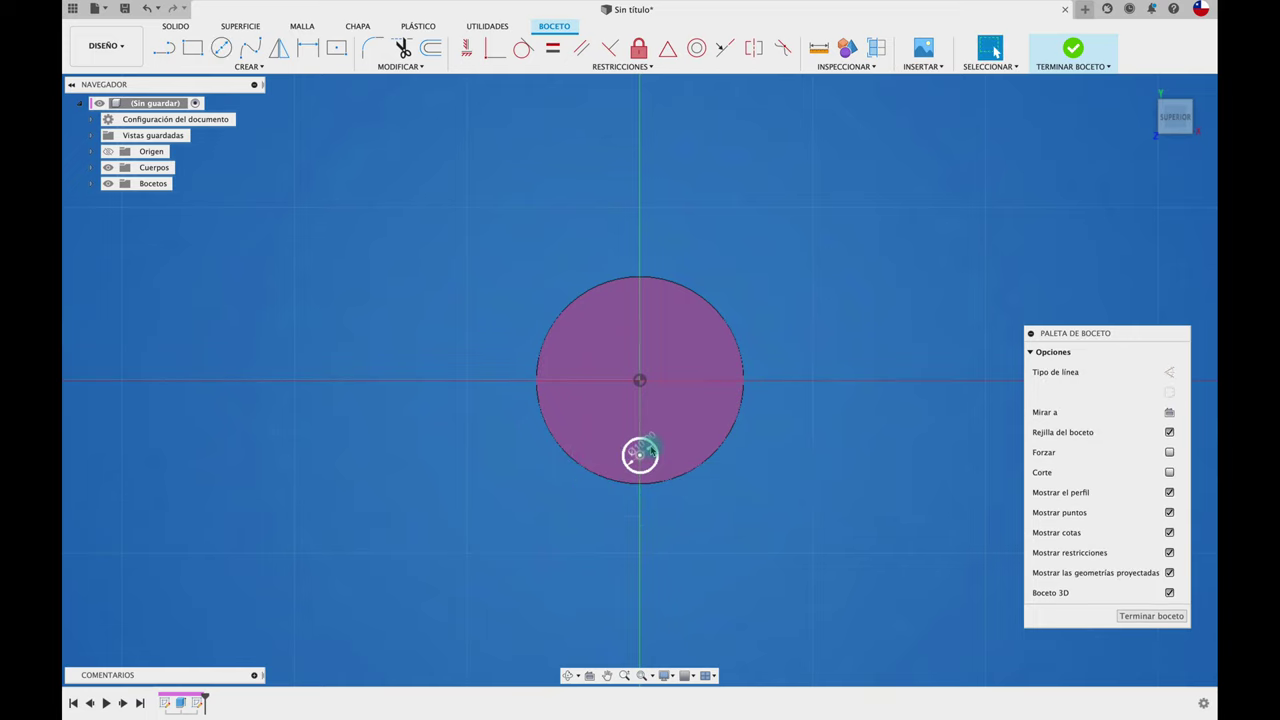
key(d)
click(651, 450)
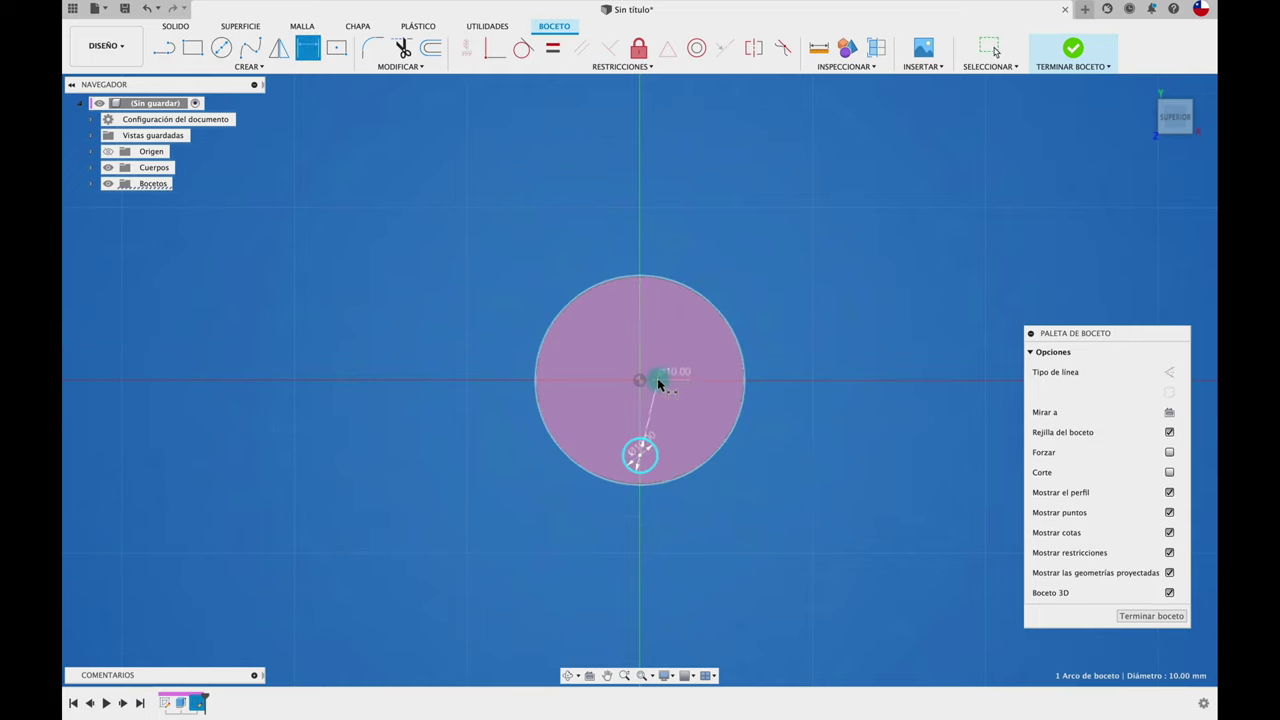
click(641, 380)
click(783, 418)
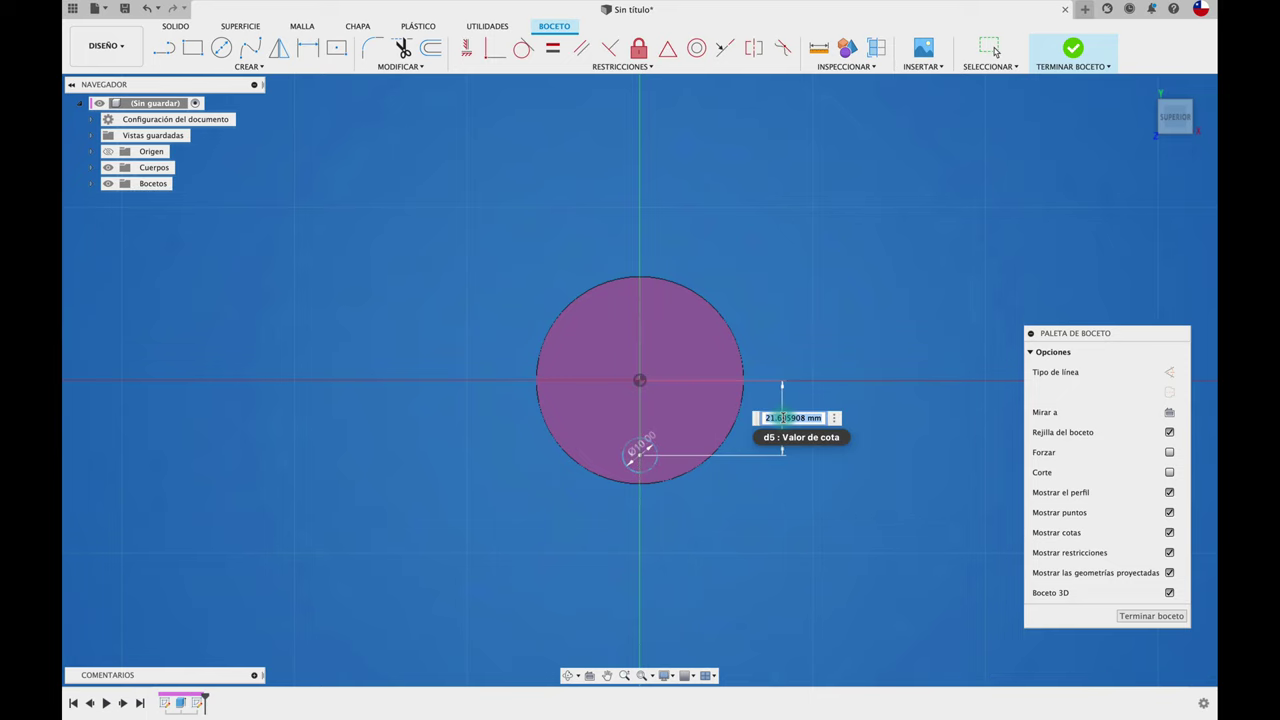
text(20)
key(Return)
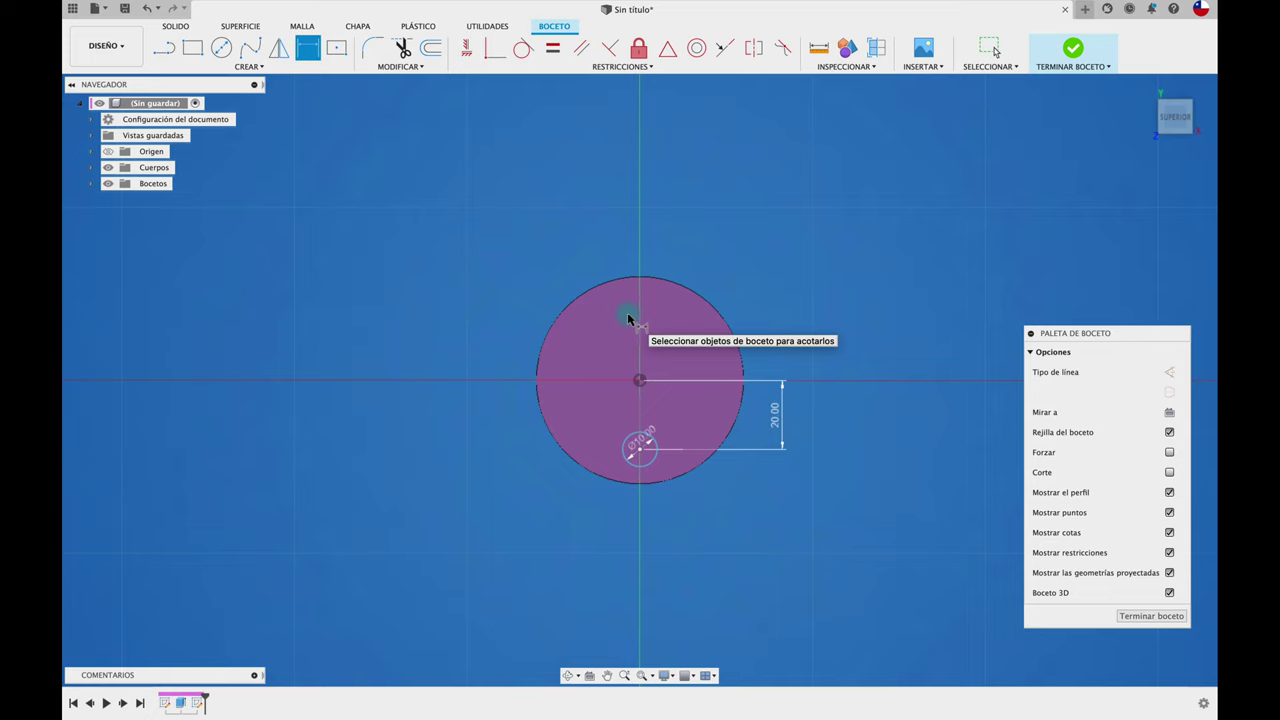
Extrude the 10 mm circle about 20 mm upward, joined to the disc as a pin.
key(F6)
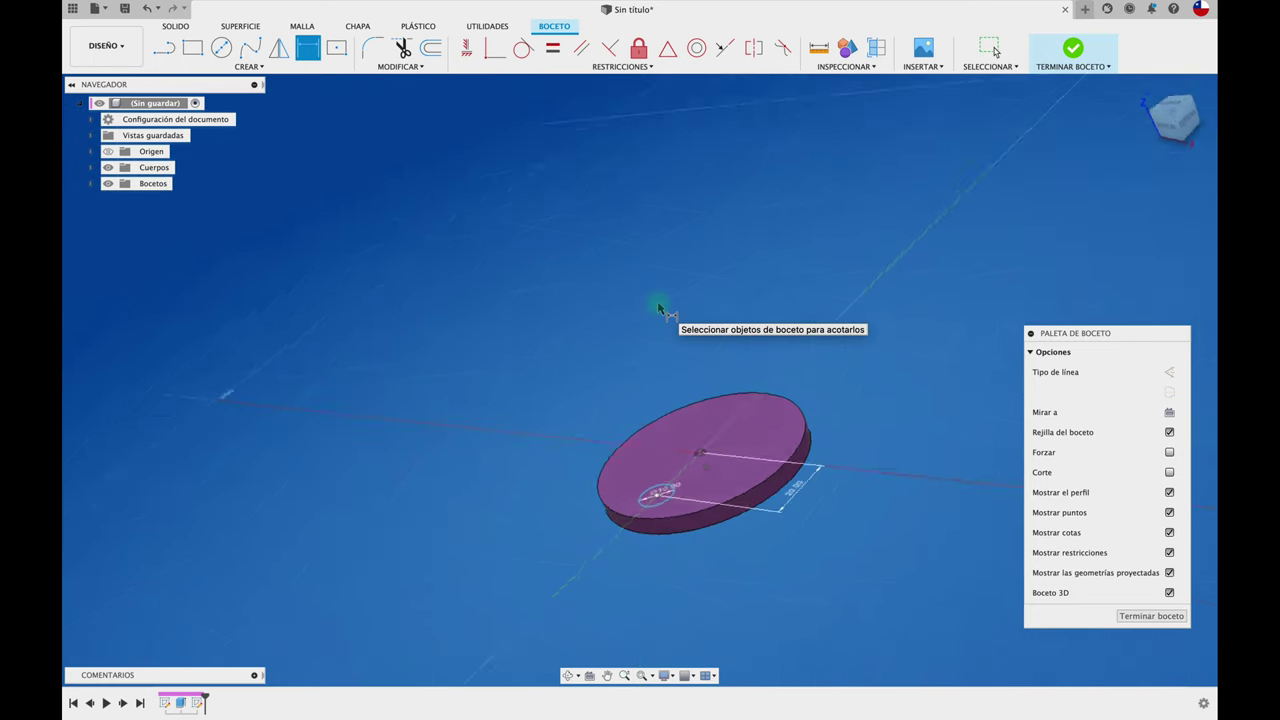
key(e)
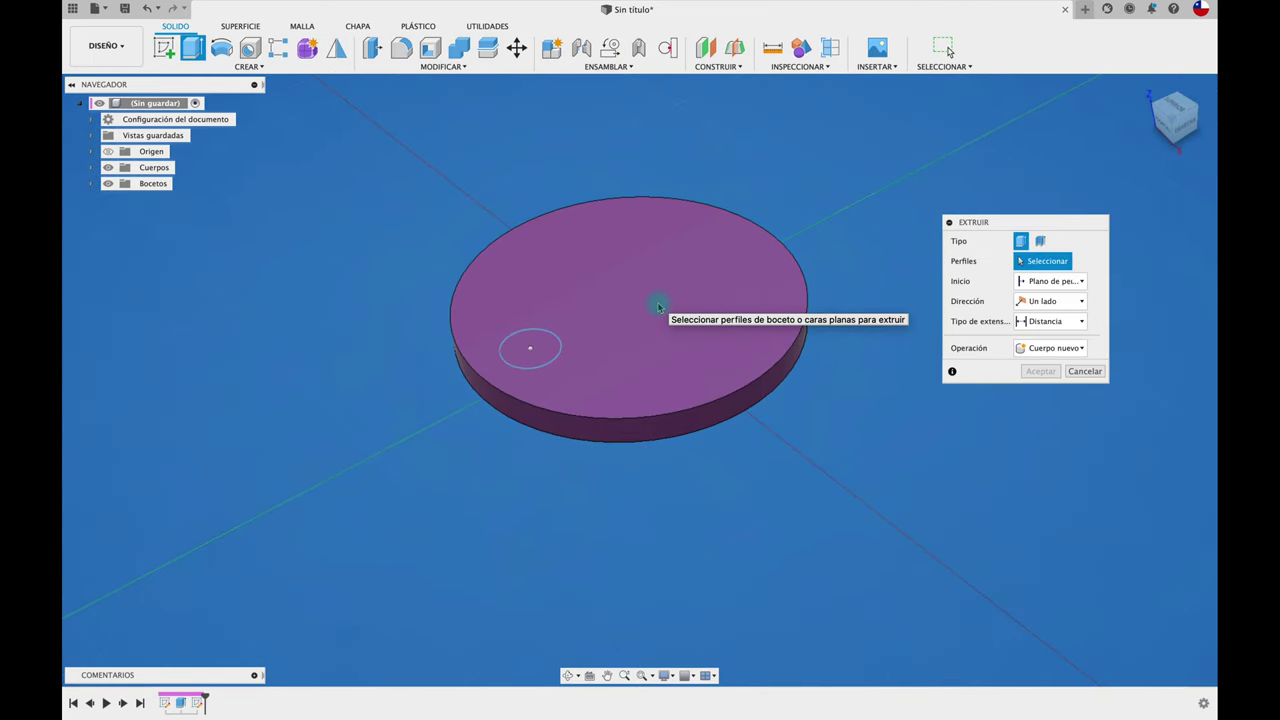
click(547, 347)
drag(521, 290, 513, 238)
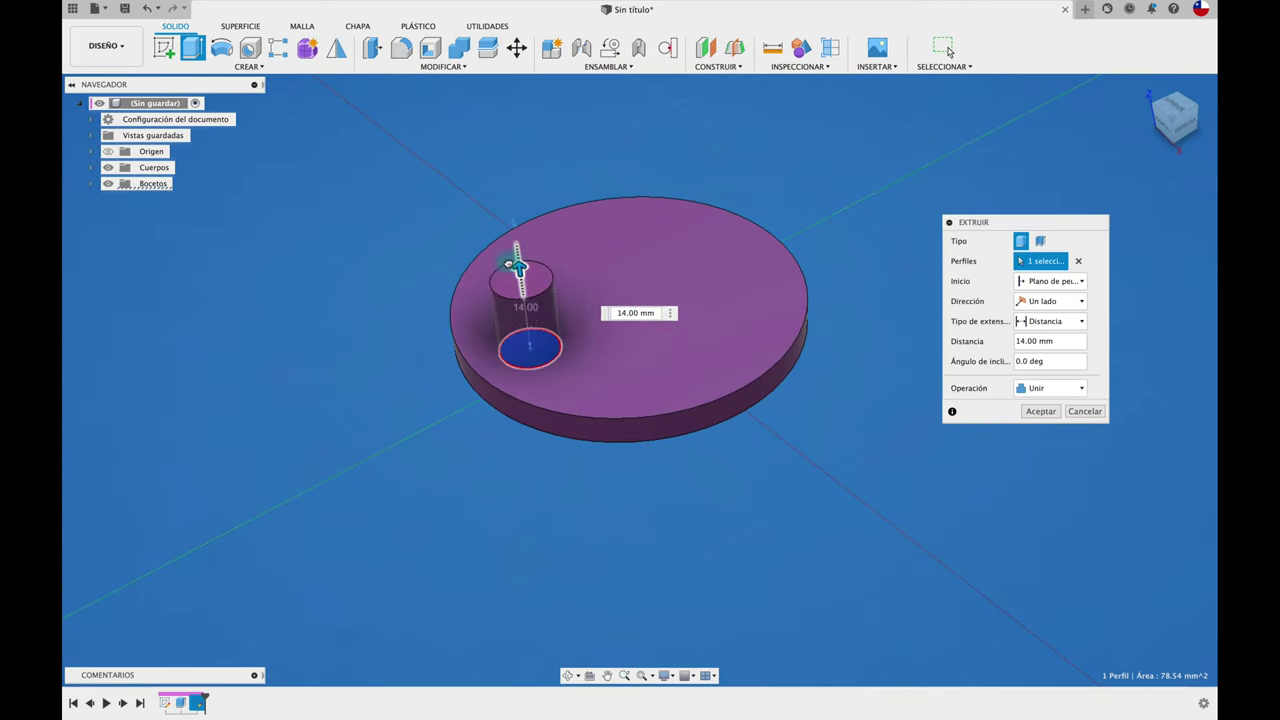
shift+middle_drag(510, 238, 817, 292)
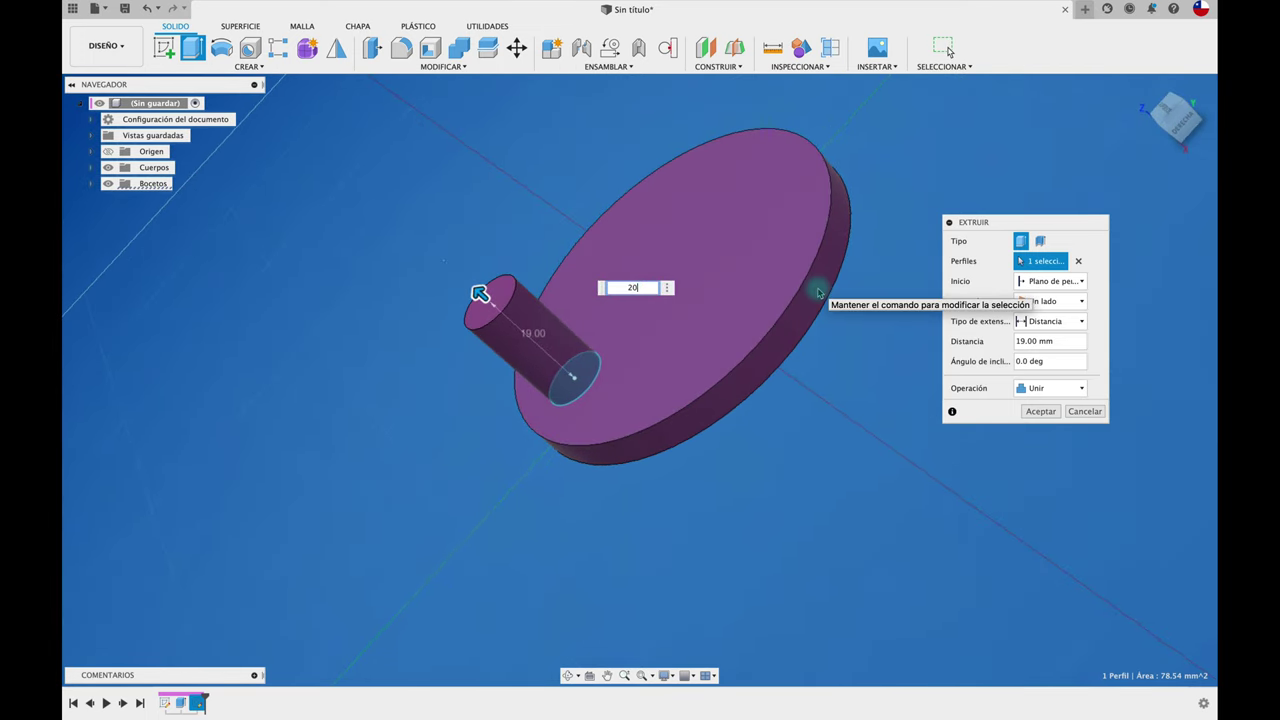
click(1040, 411)
shift+middle_drag(1037, 414, 871, 370)
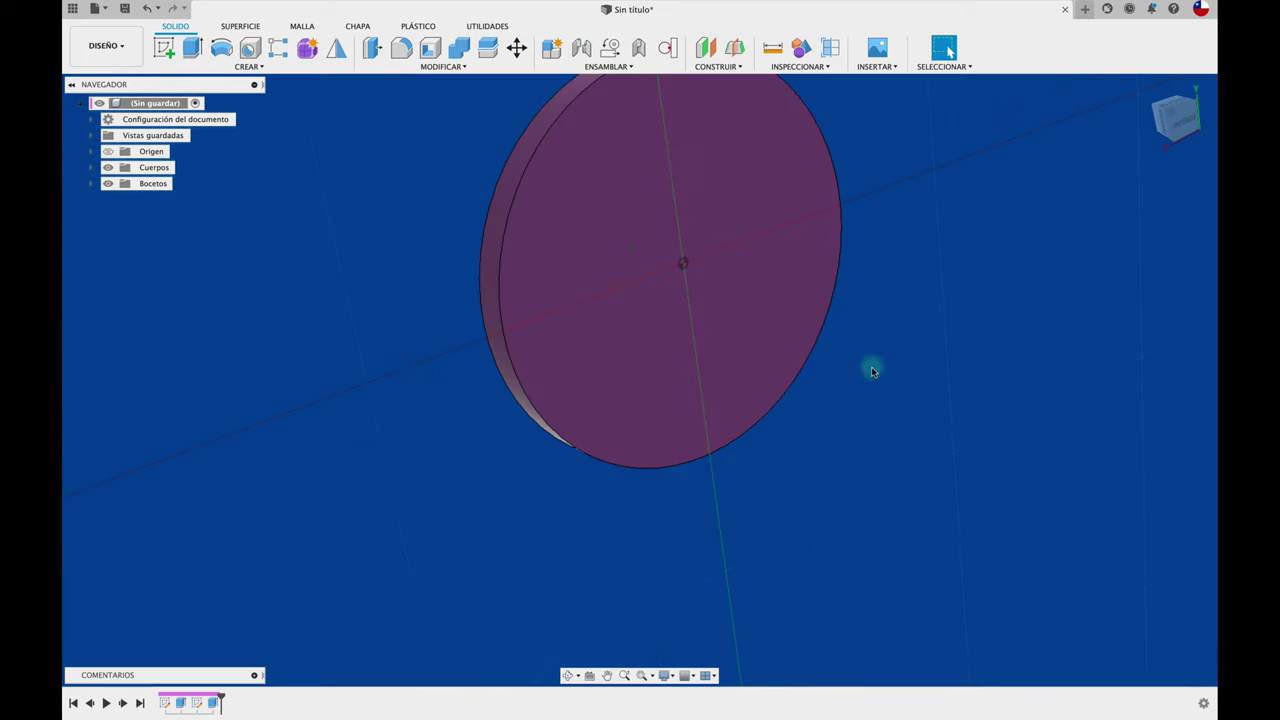
Sketch a centred circle on the disc's underside and extrude it 33 mm, joined, as a shaft.
click(164, 47)
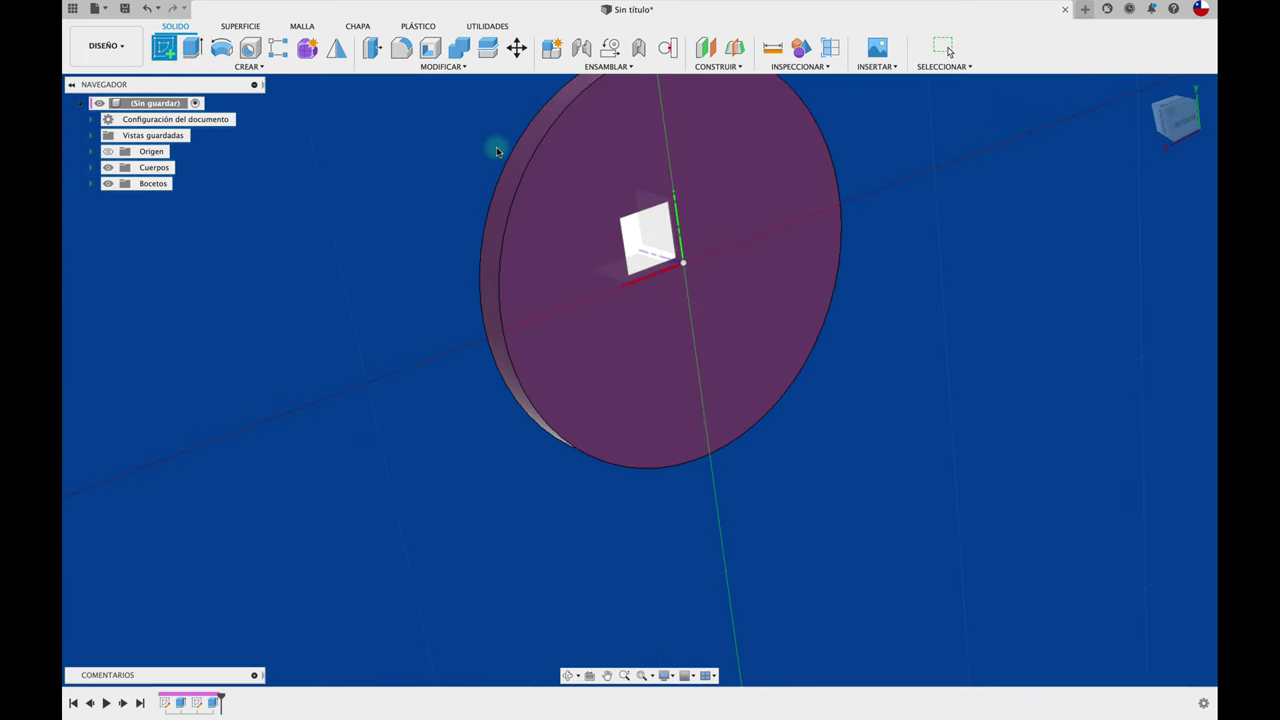
click(572, 197)
key(c)
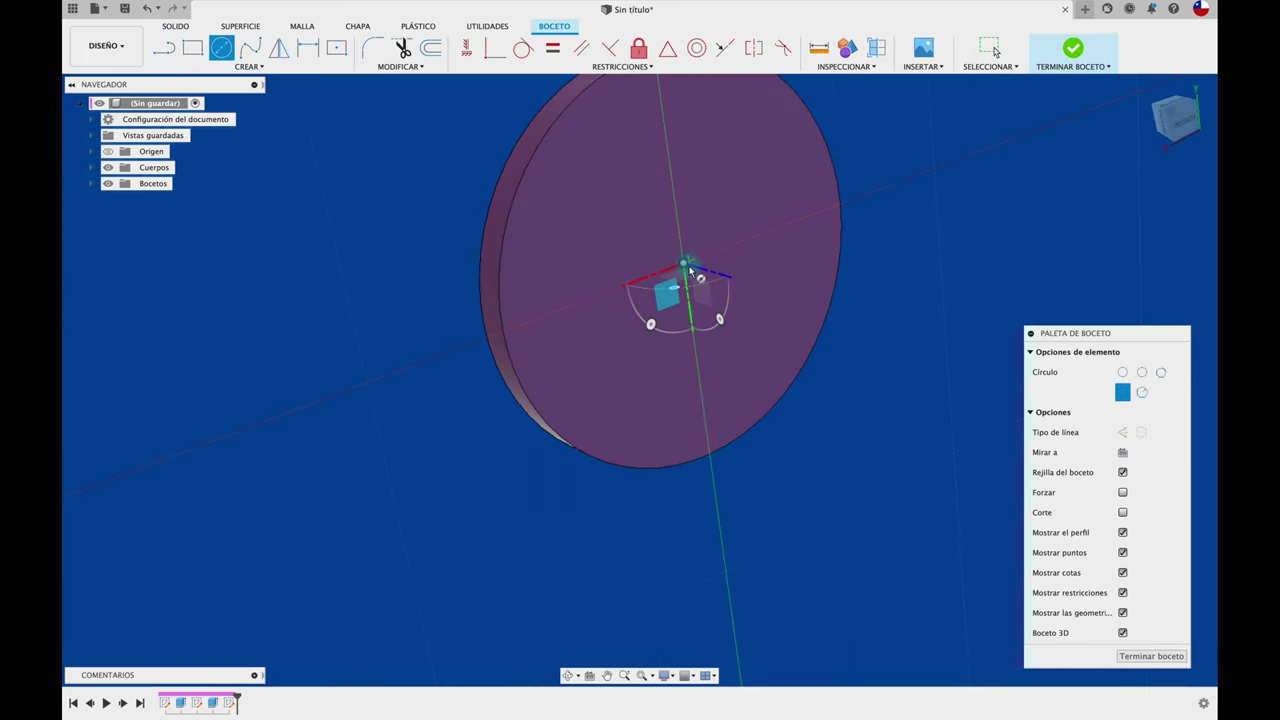
click(683, 264)
click(737, 177)
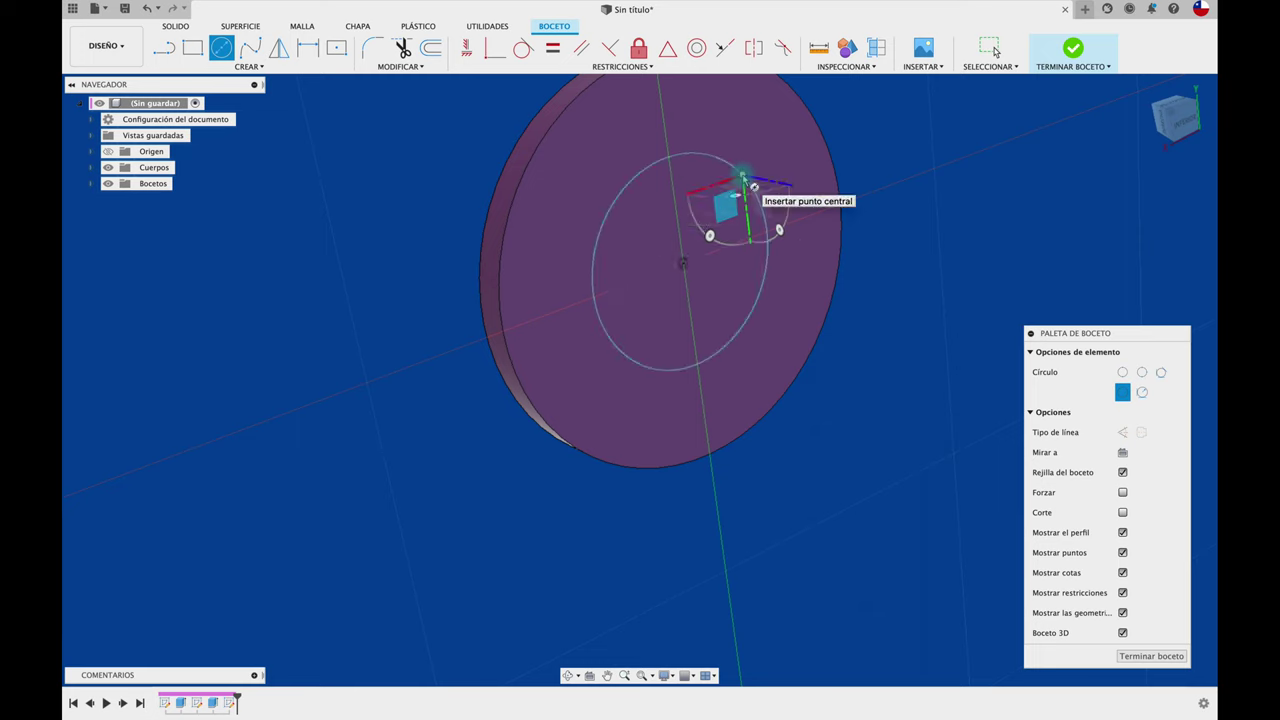
key(e)
click(717, 211)
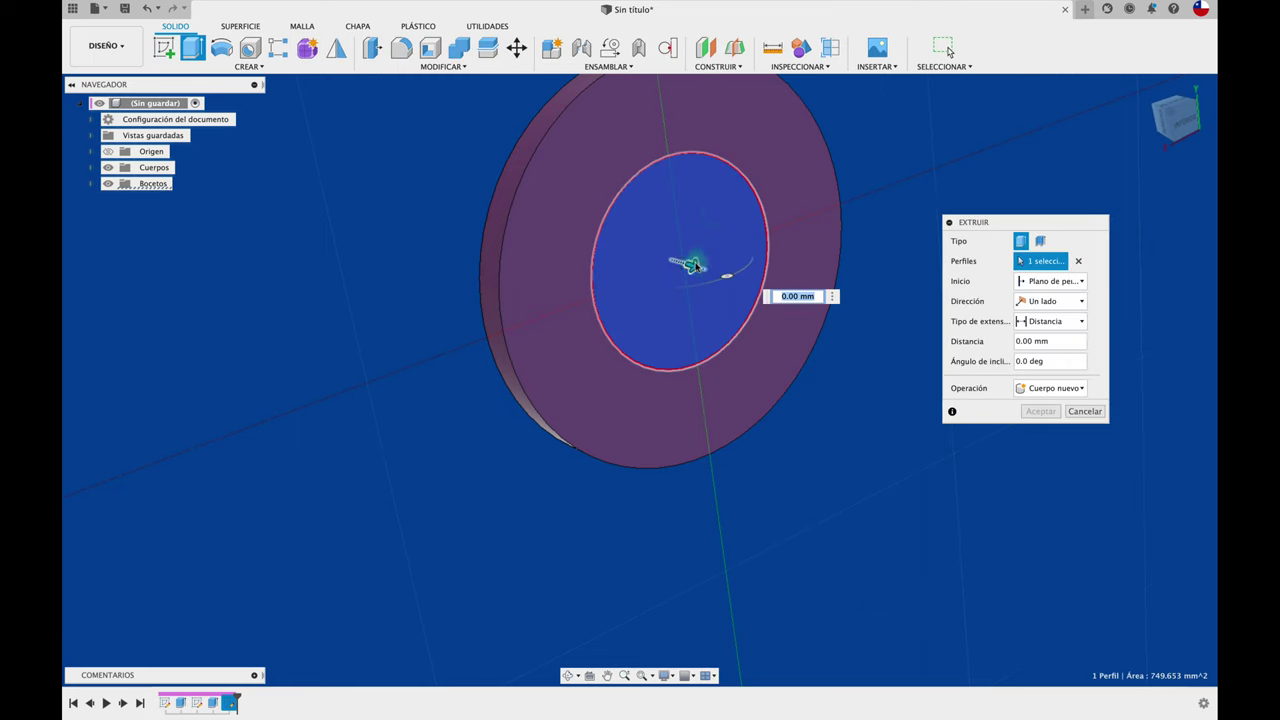
drag(690, 266, 848, 309)
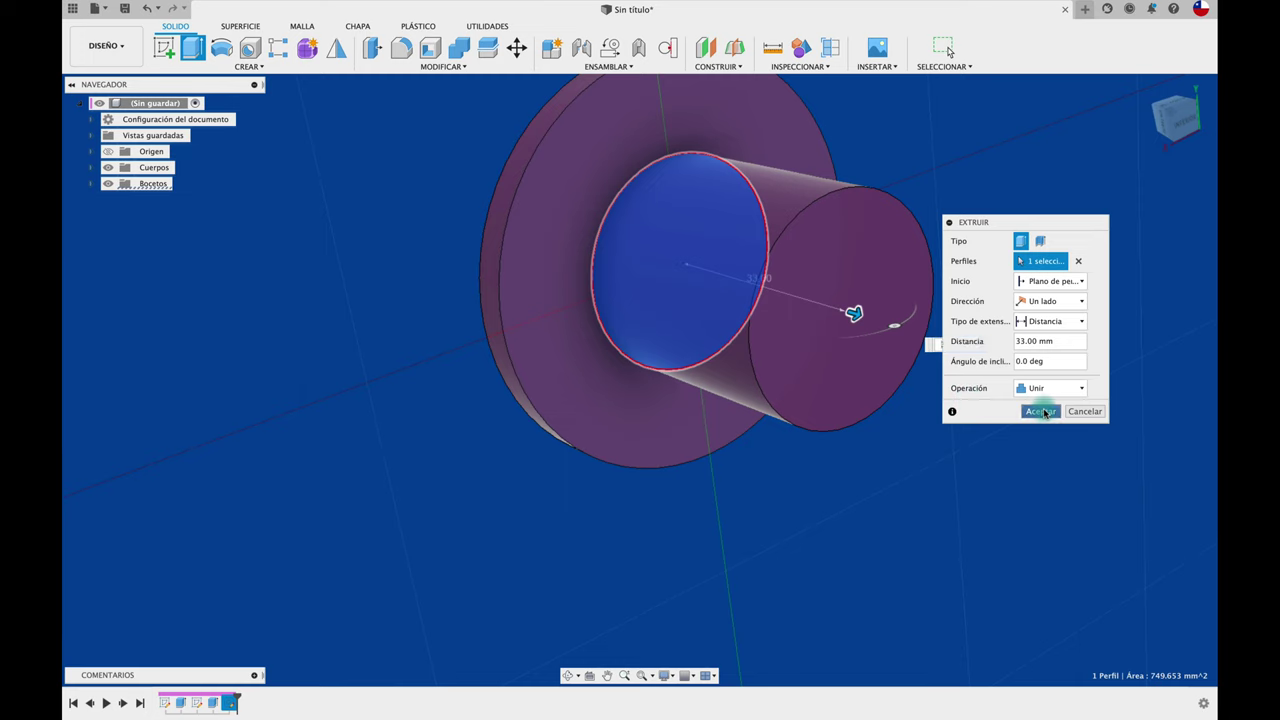
click(1040, 411)
shift+middle_drag(900, 409, 480, 380)
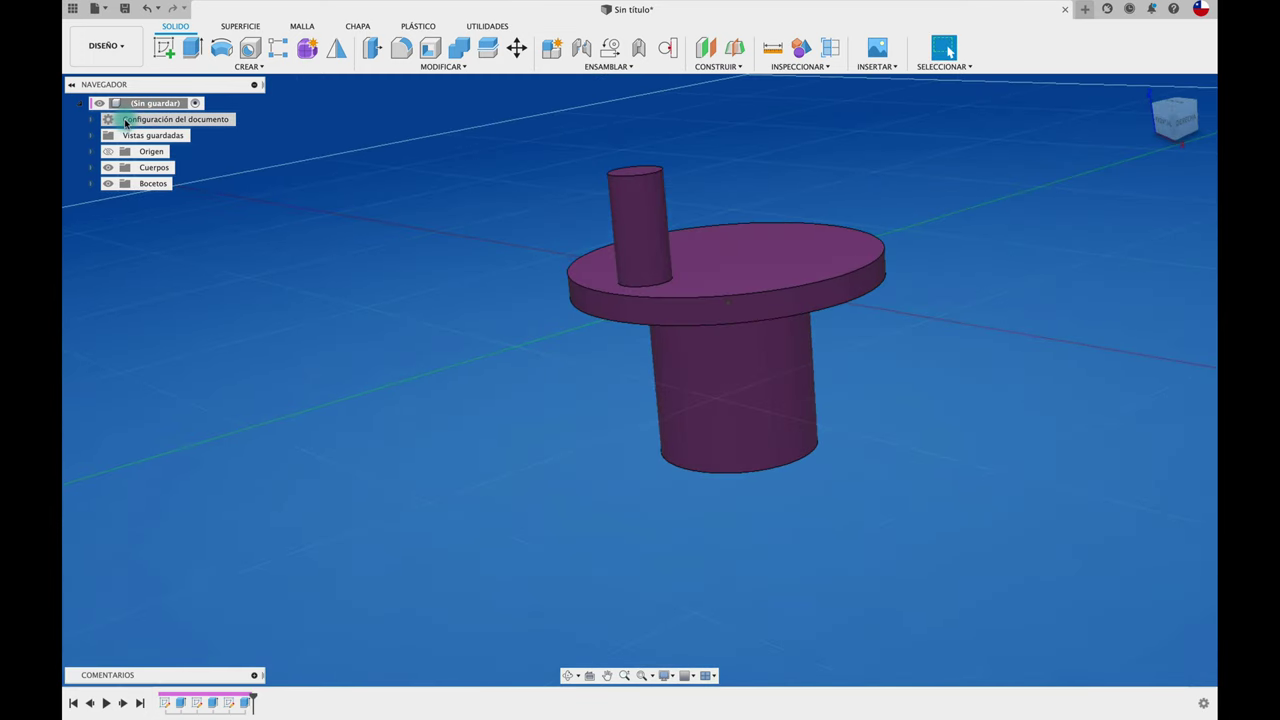
Convert body Cuerpo1 into a component and show the Origin axes and planes.
click(92, 168)
click(166, 184)
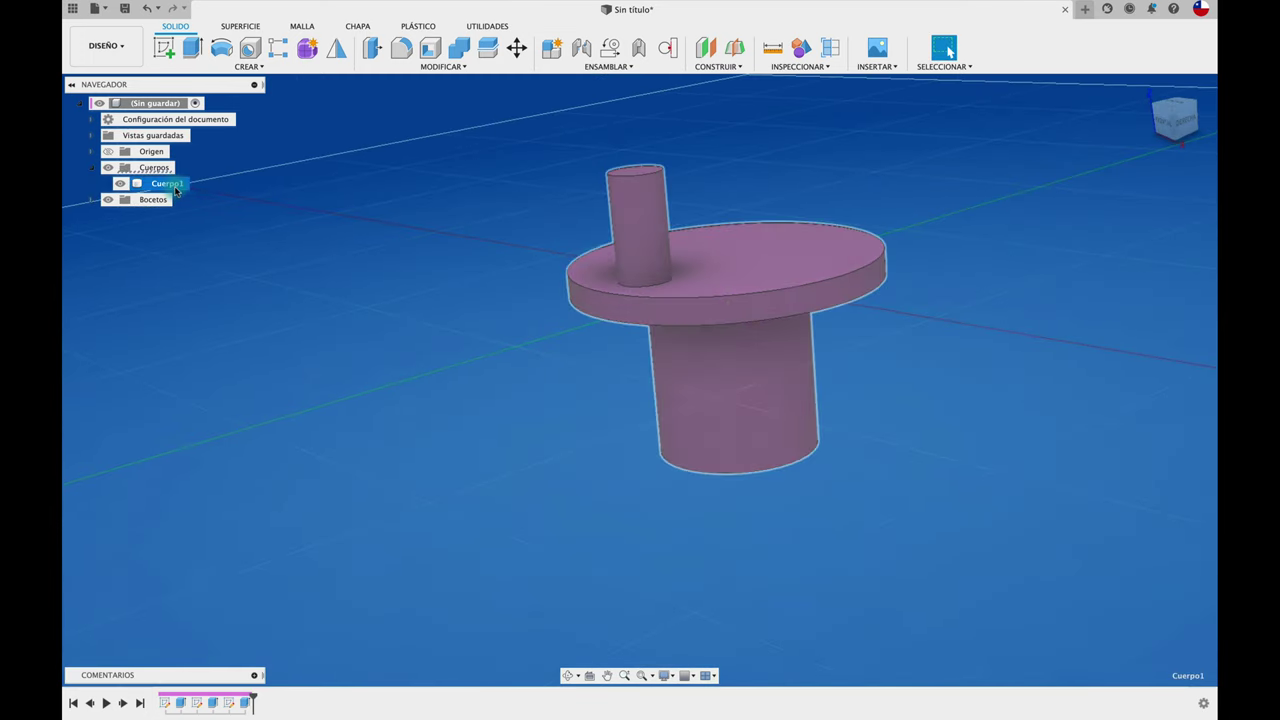
right_click(176, 190)
click(208, 228)
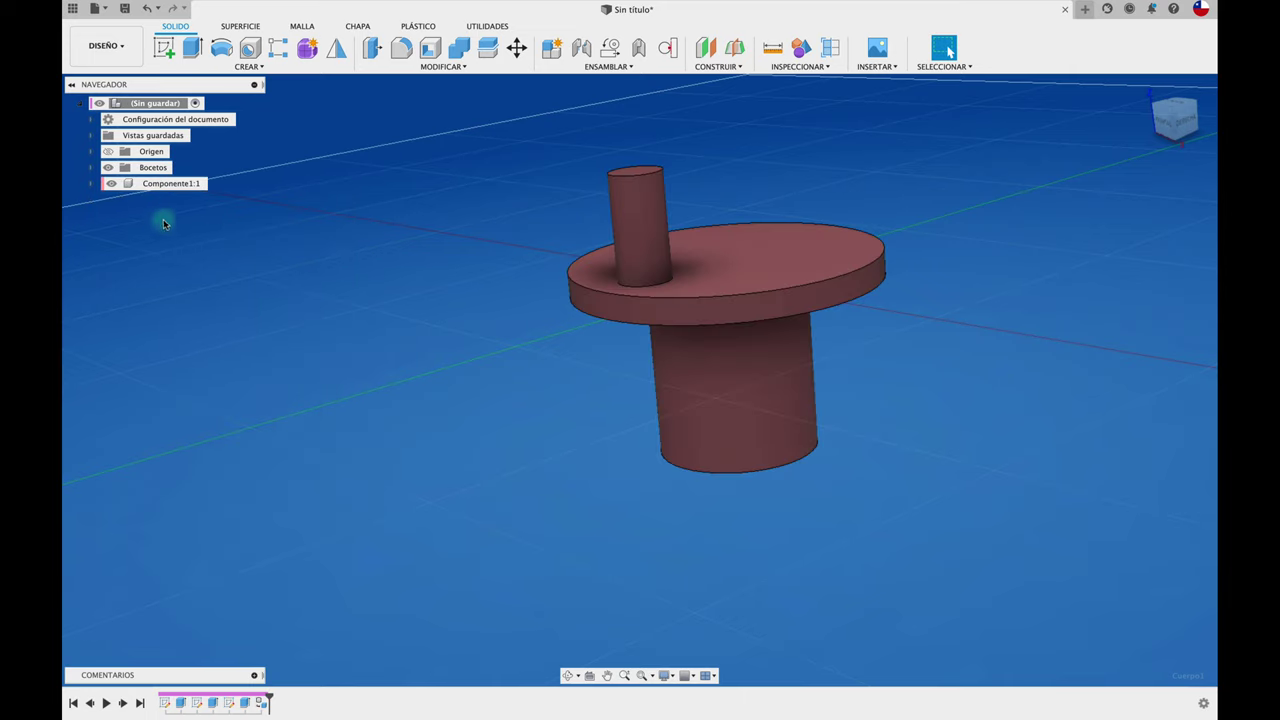
mouse_move(380, 280)
shift+middle_down()
mouse_move(643, 349)
mouse_move(523, 363)
mouse_move(345, 415)
mouse_move(591, 464)
mouse_move(102, 196)
shift+middle_up()
click(108, 151)
mouse_move(650, 440)
shift+middle_down()
mouse_move(772, 426)
mouse_move(695, 413)
shift+middle_up()
Add a revolute joint linking the shaft's end face to the world origin.
key(j)
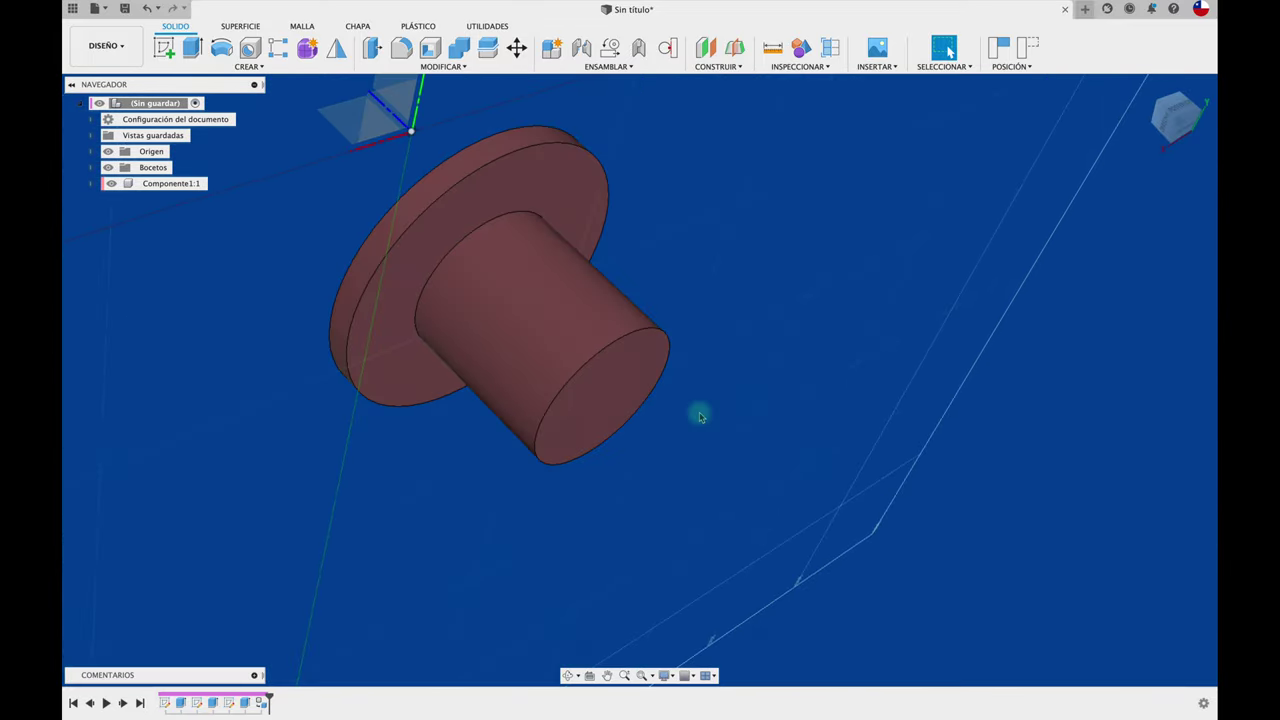
click(601, 401)
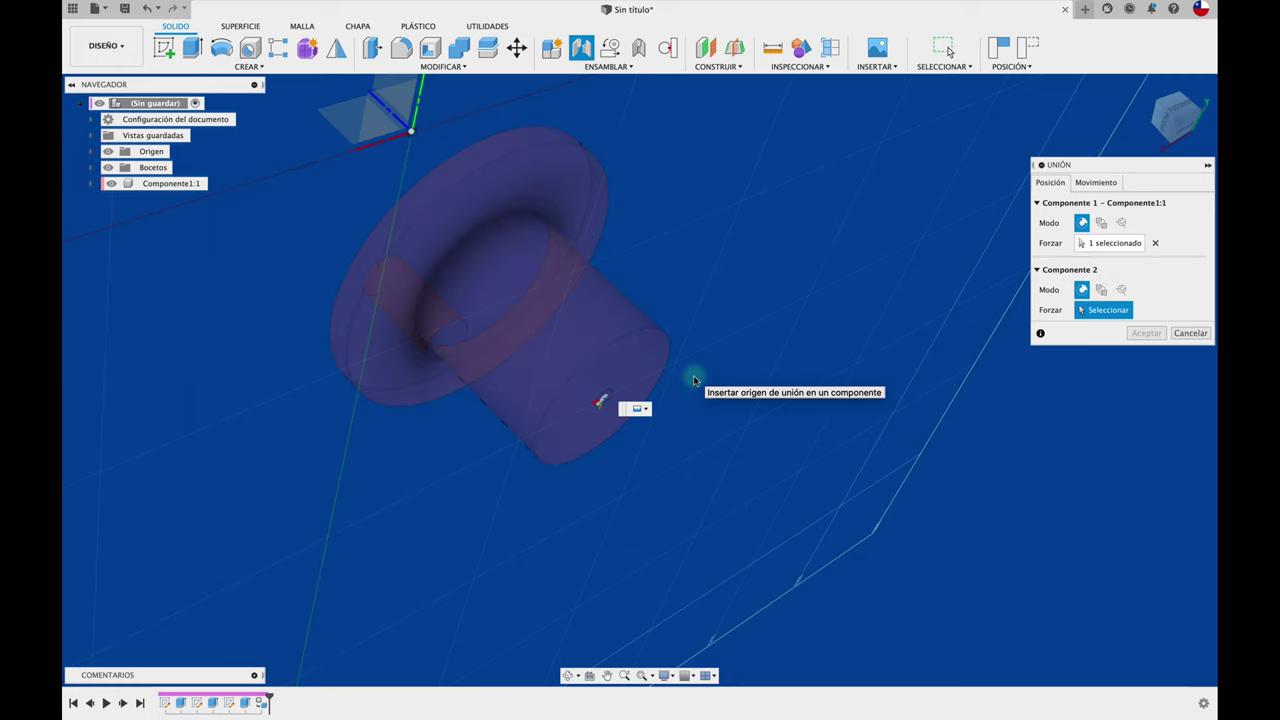
mouse_move(694, 379)
shift+middle_down()
mouse_move(691, 320)
mouse_move(793, 385)
shift+middle_up()
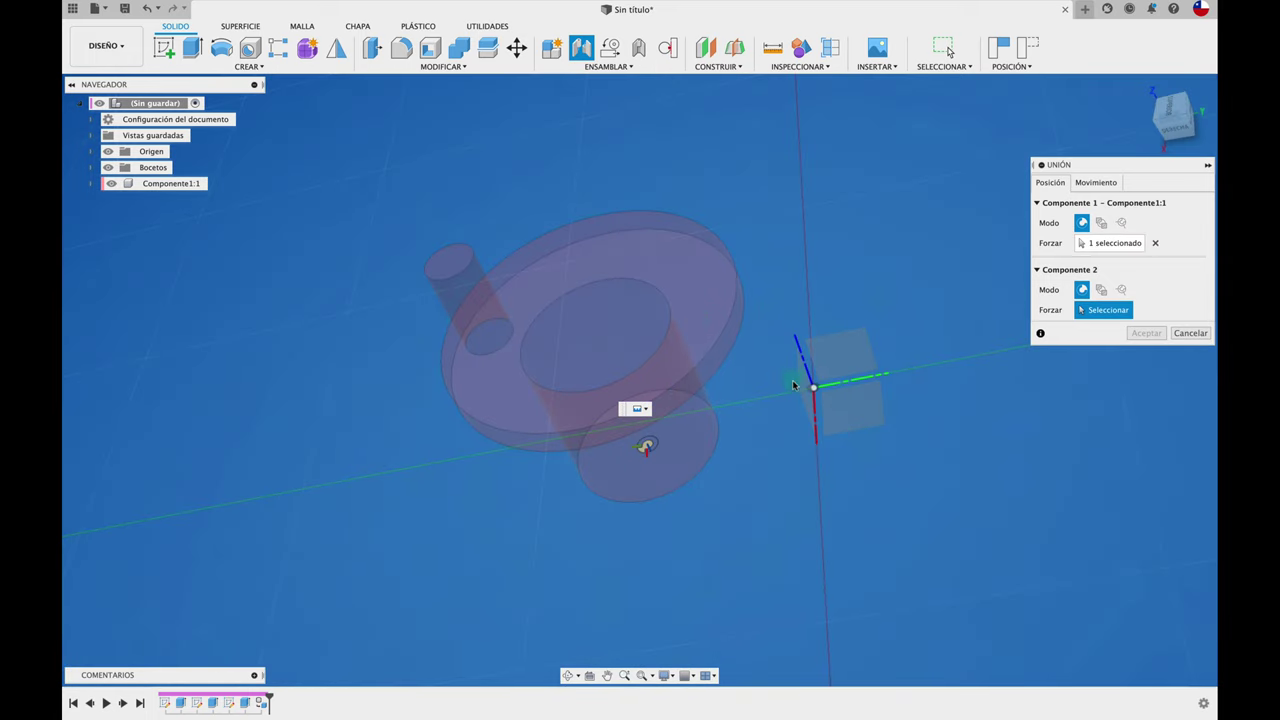
click(815, 392)
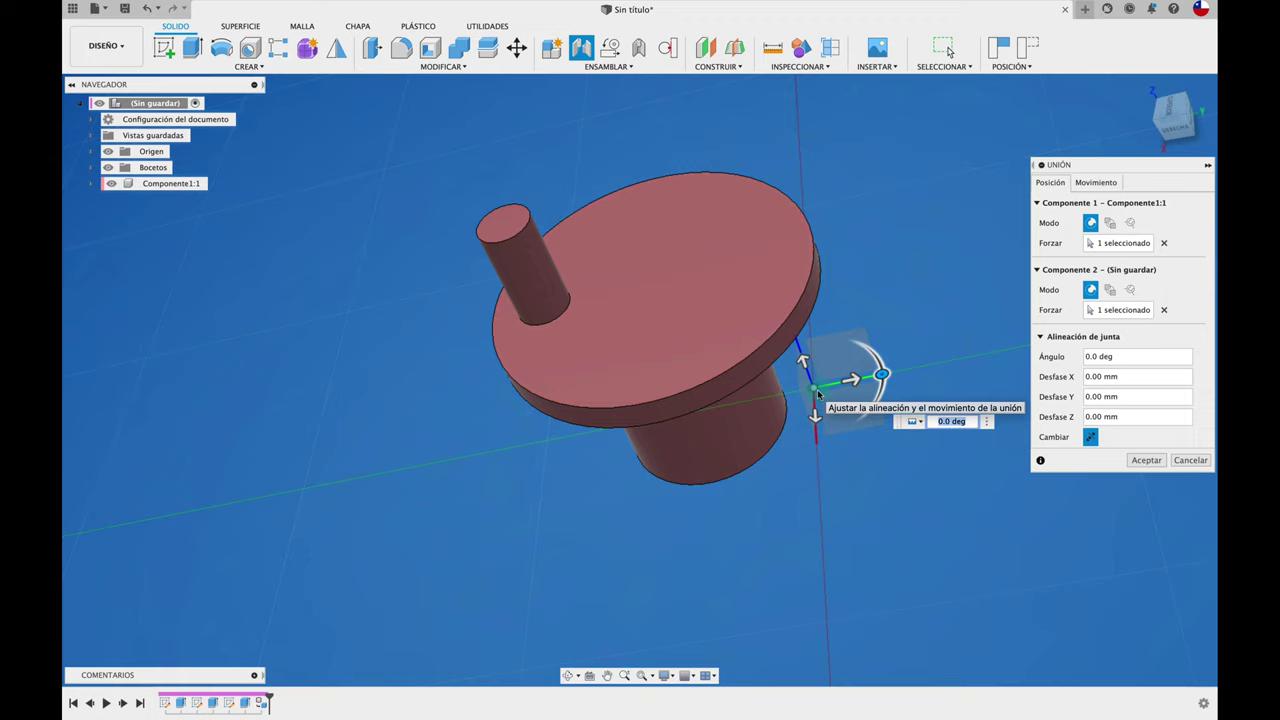
click(1090, 182)
click(1101, 203)
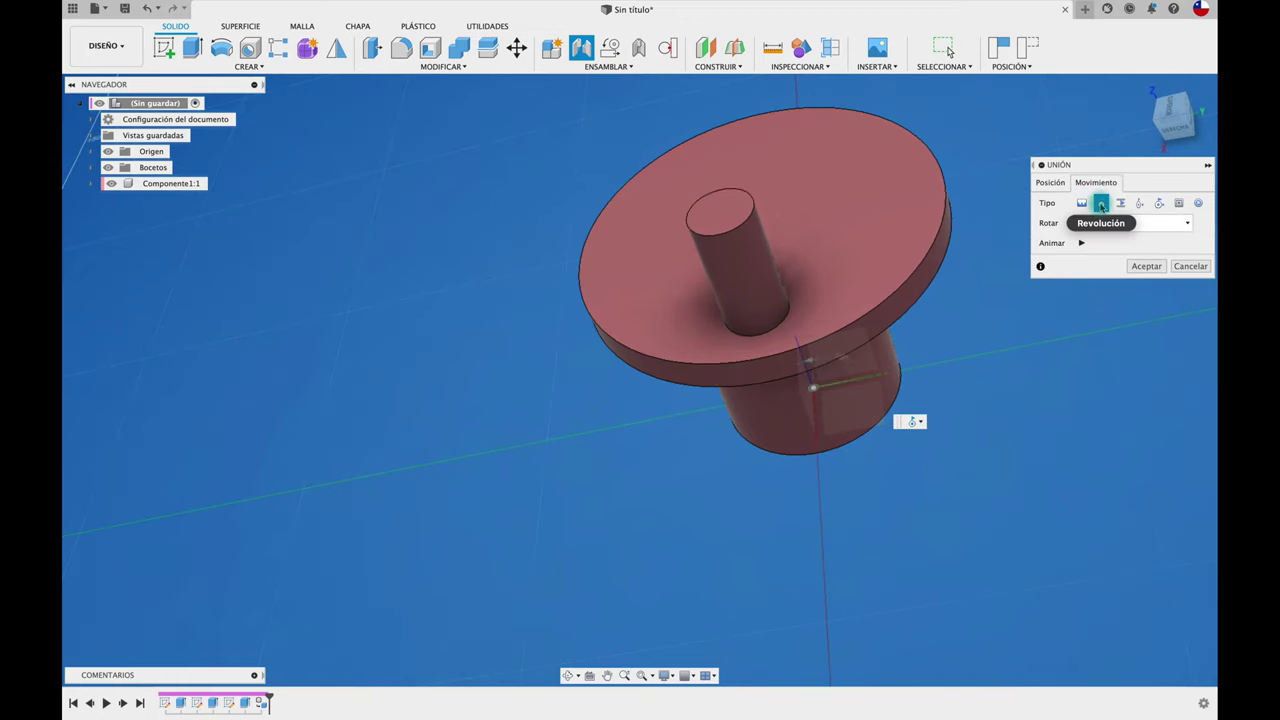
click(1150, 266)
shift+middle_drag(1155, 269, 1180, 229)
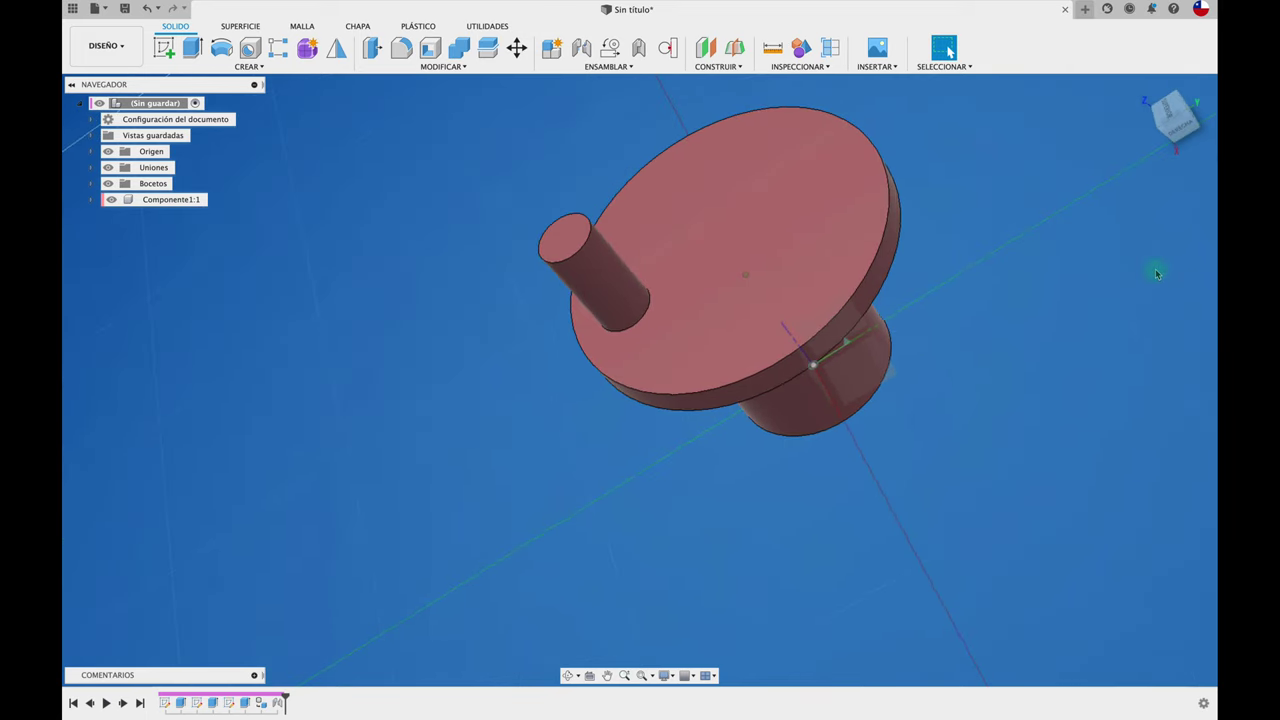
Define the top-down disc view as the Frontal view and rename Componente1 to DISCO.
click(1172, 117)
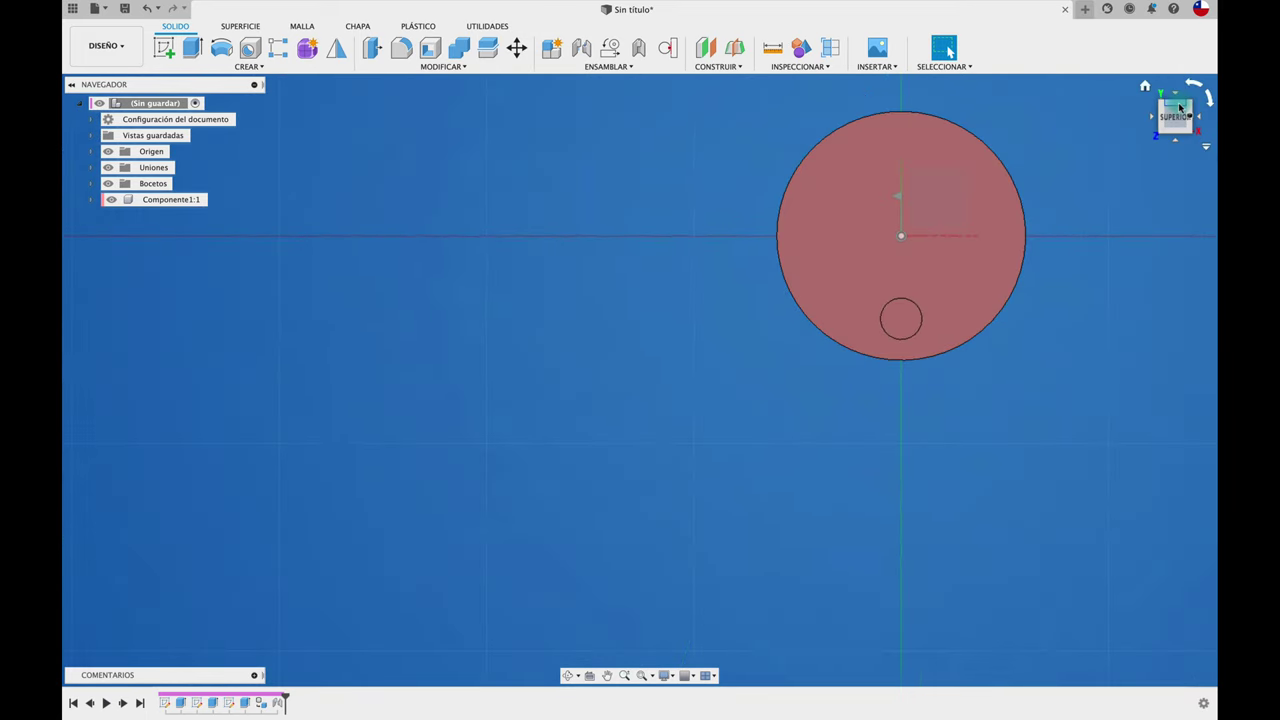
click(1210, 148)
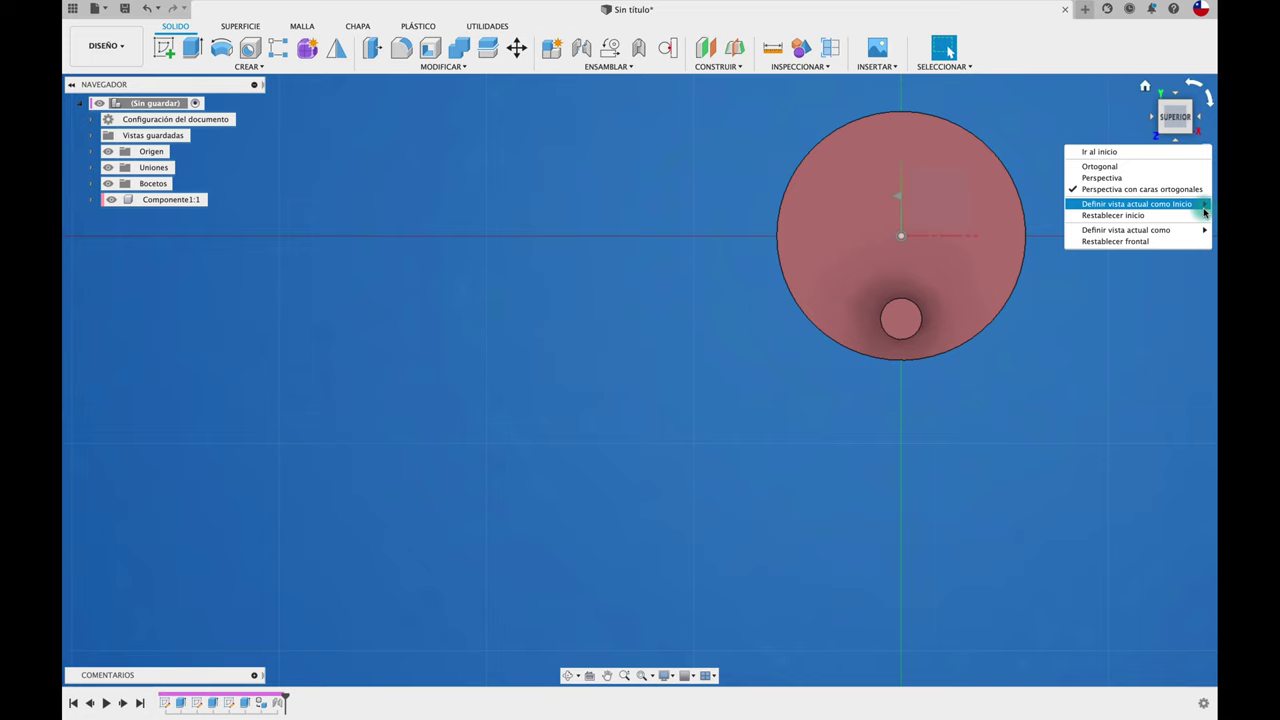
mouse_move(1126, 230)
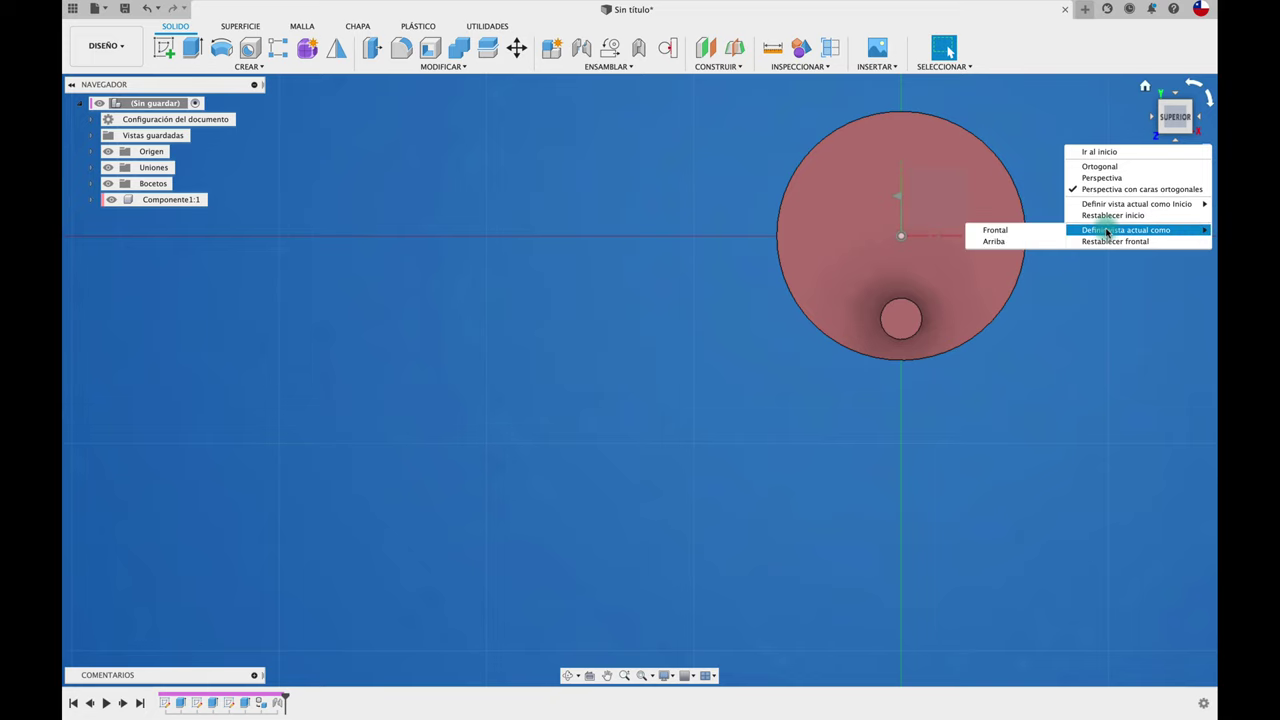
click(1055, 232)
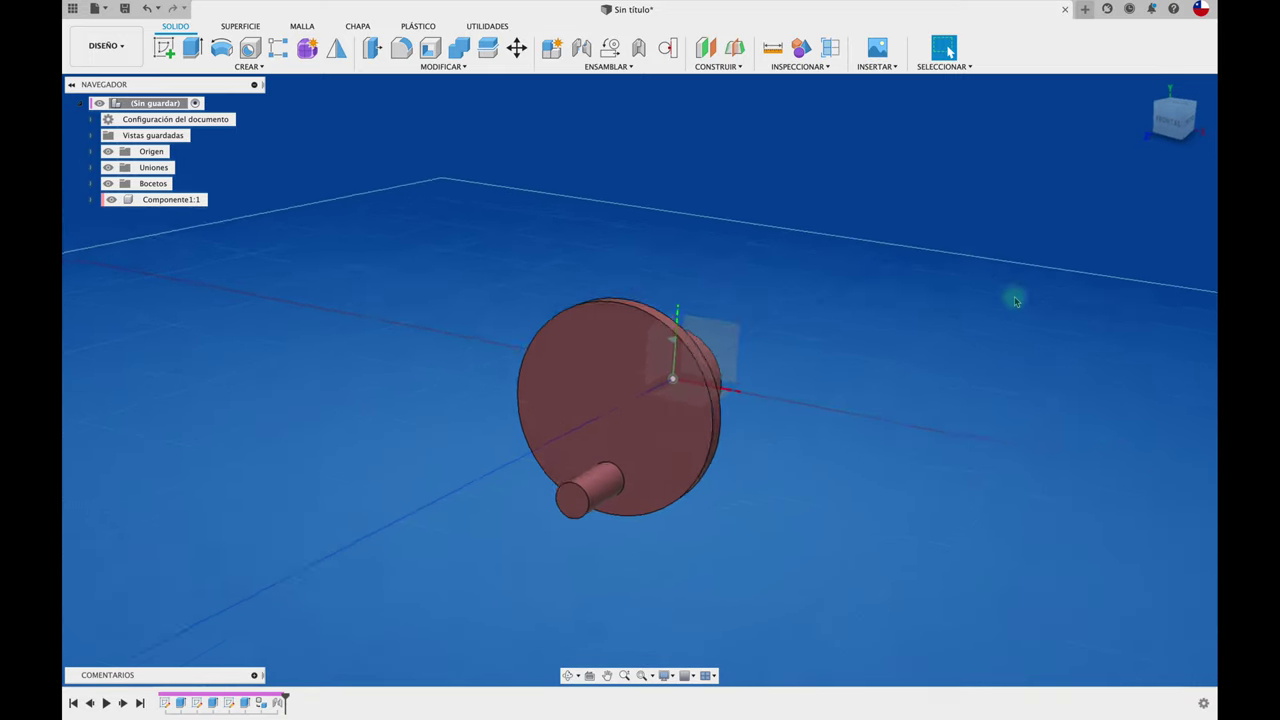
click(1165, 122)
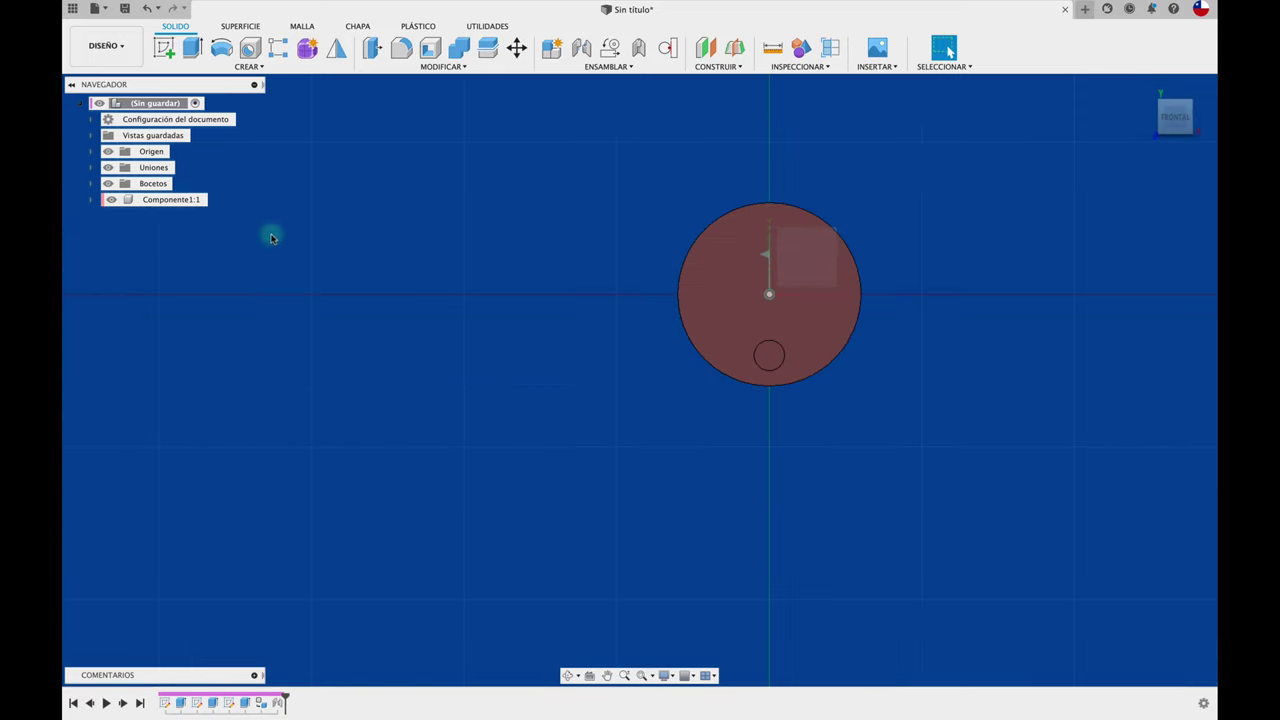
double_click(188, 205)
text(DISCO)
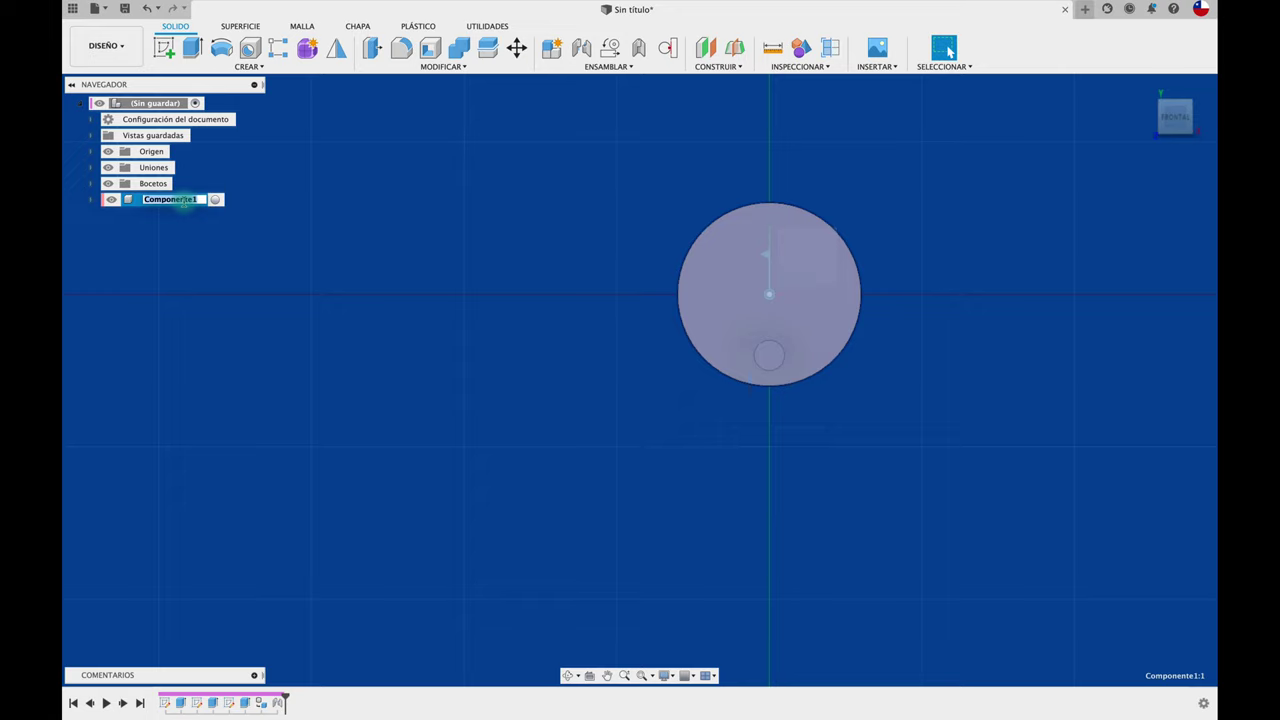
click(234, 265)
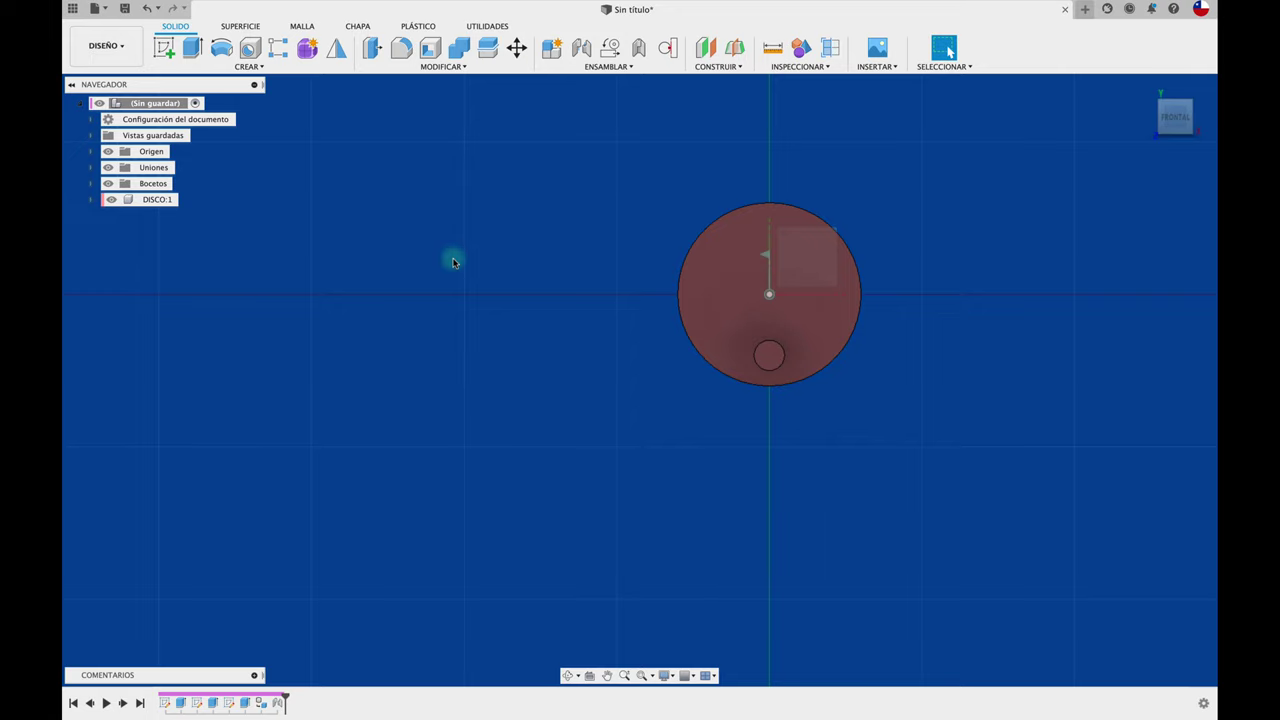
scroll(807, 301, up, 3)
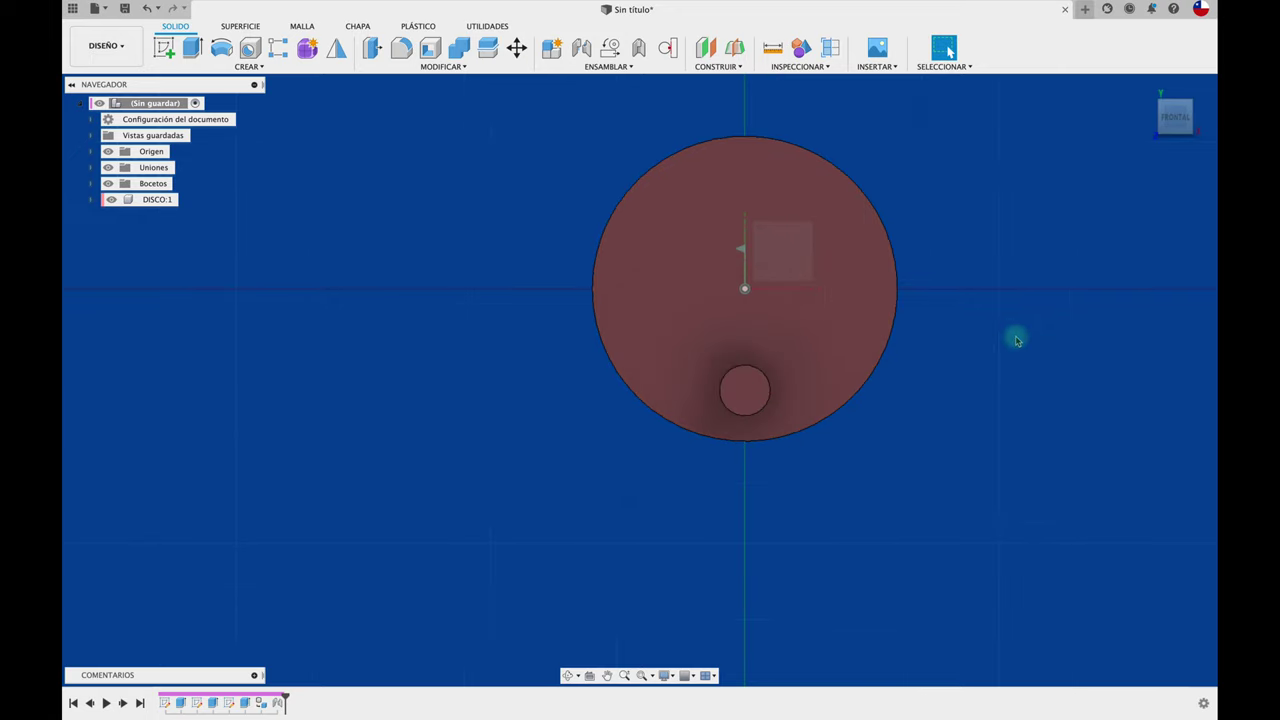
Add a new component under the assembly root named BRAZO.
right_click(155, 104)
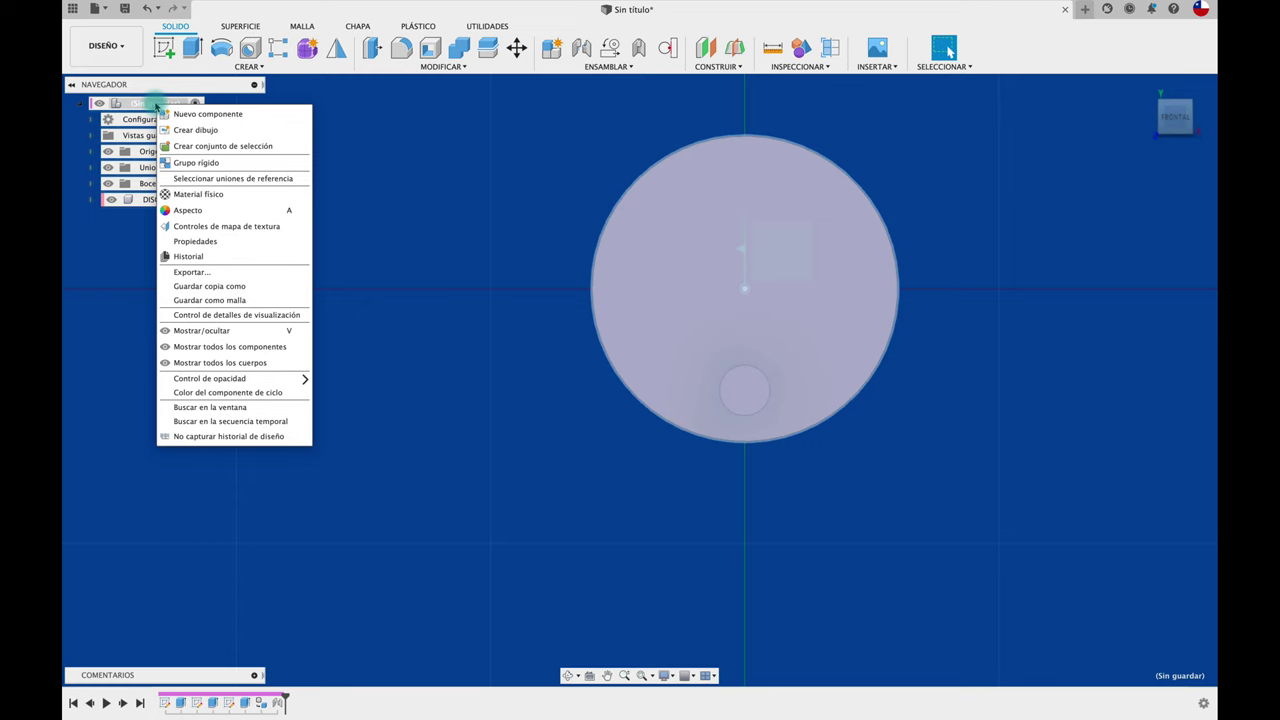
click(240, 113)
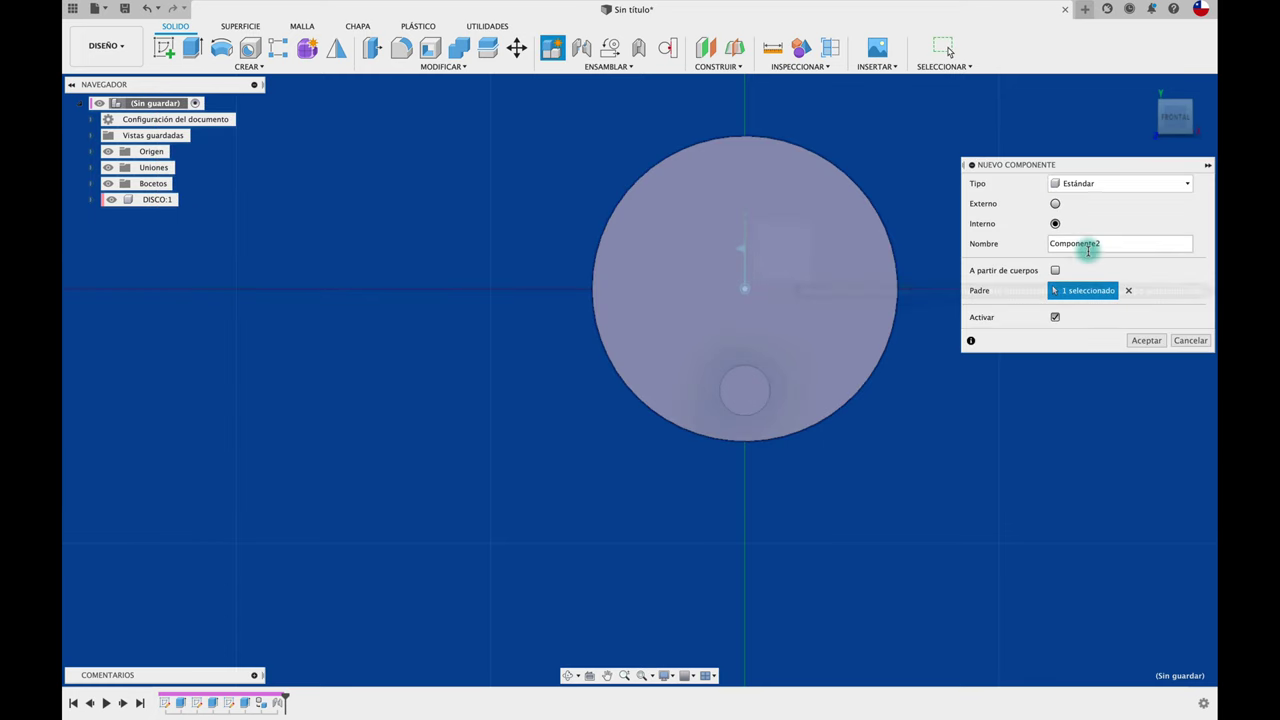
double_click(1171, 243)
text(BRA)
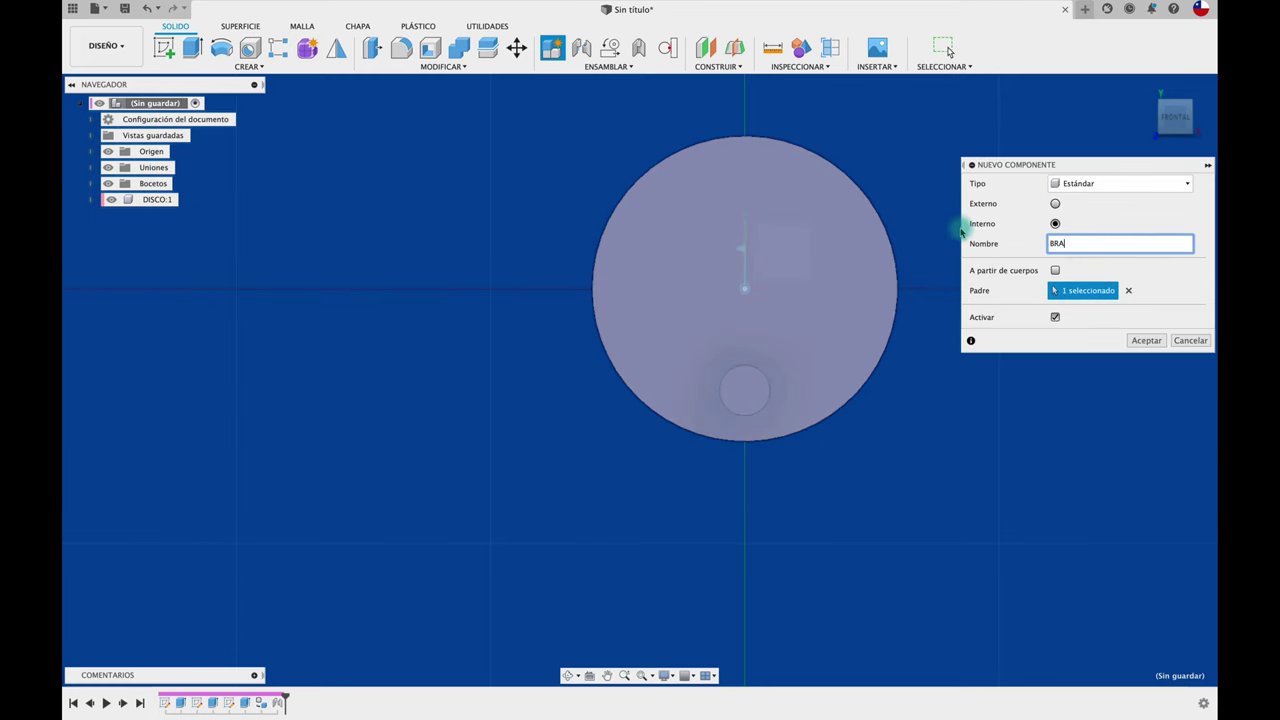
text(ZO)
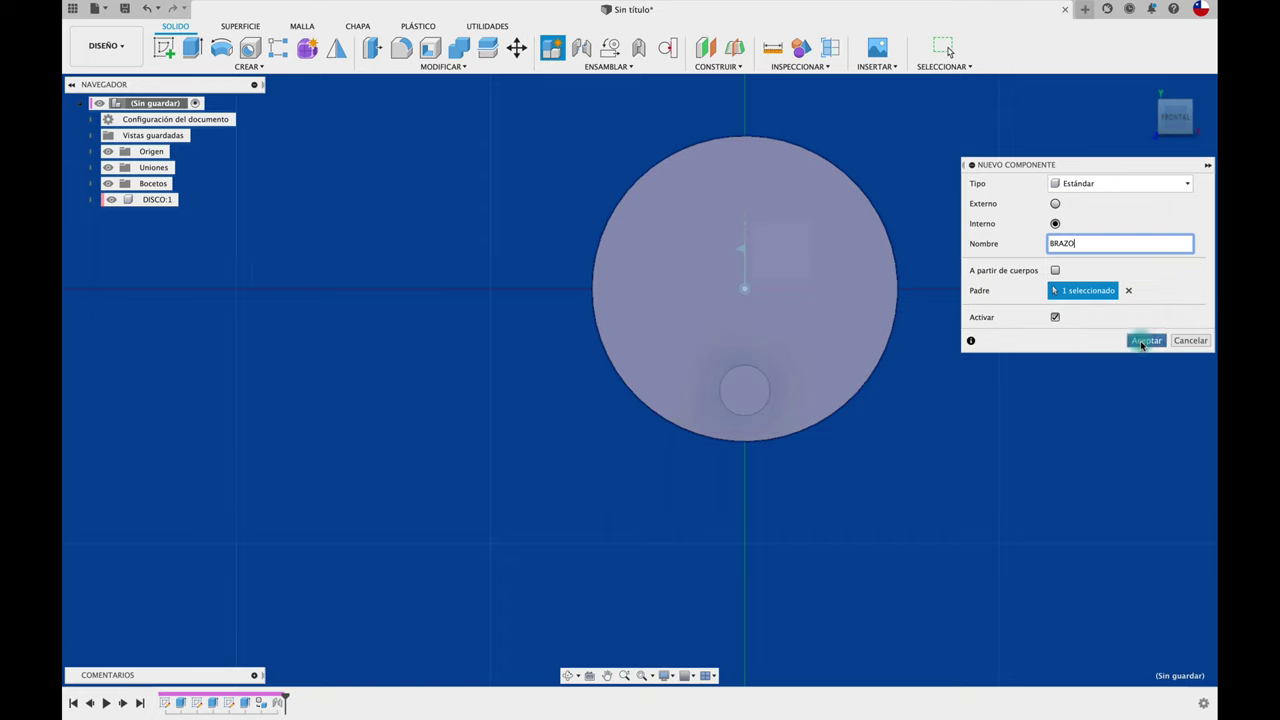
click(1145, 340)
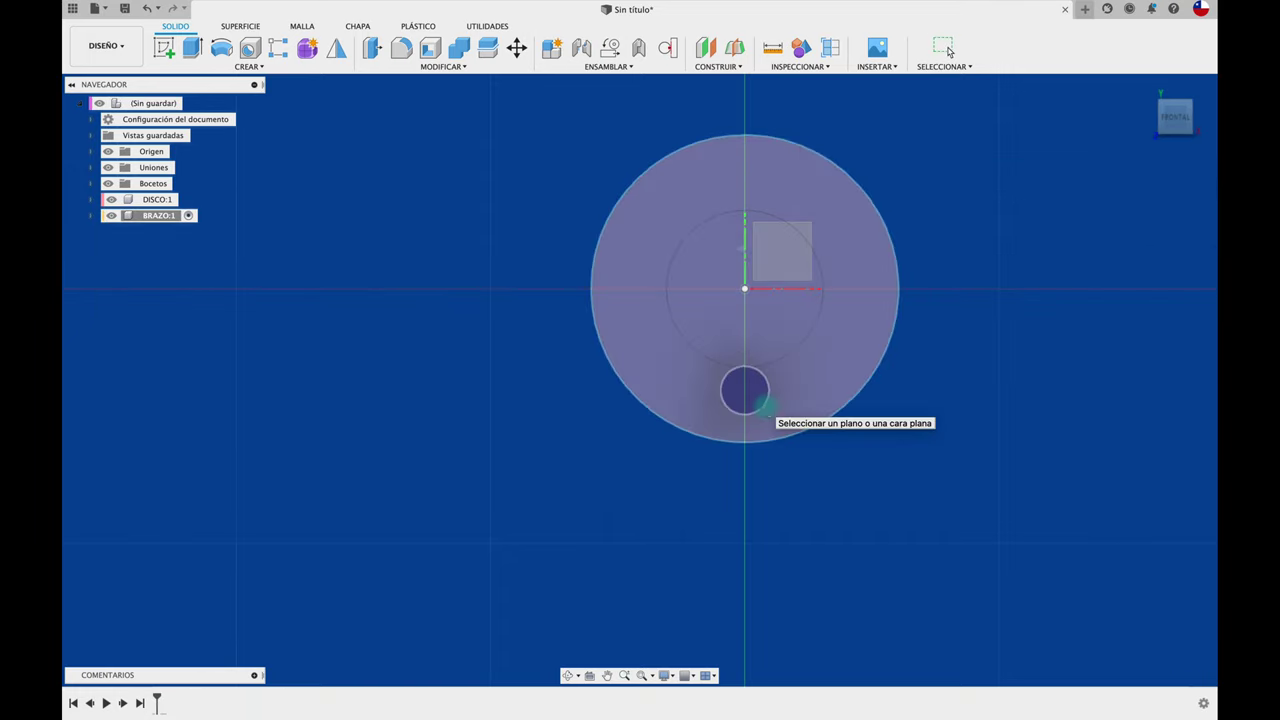
On the disc face, project the pin and draw a 40 mm long, 10 mm wide vertical slot from its centre.
click(767, 410)
key(p)
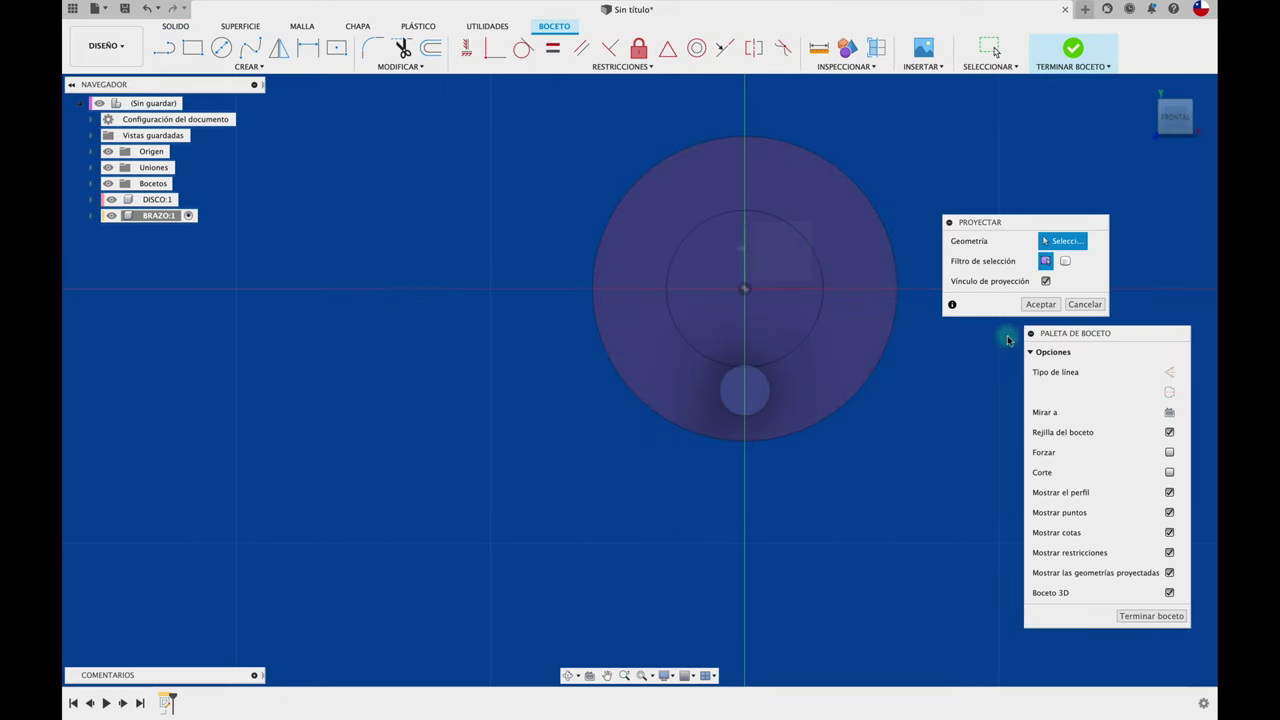
click(1040, 304)
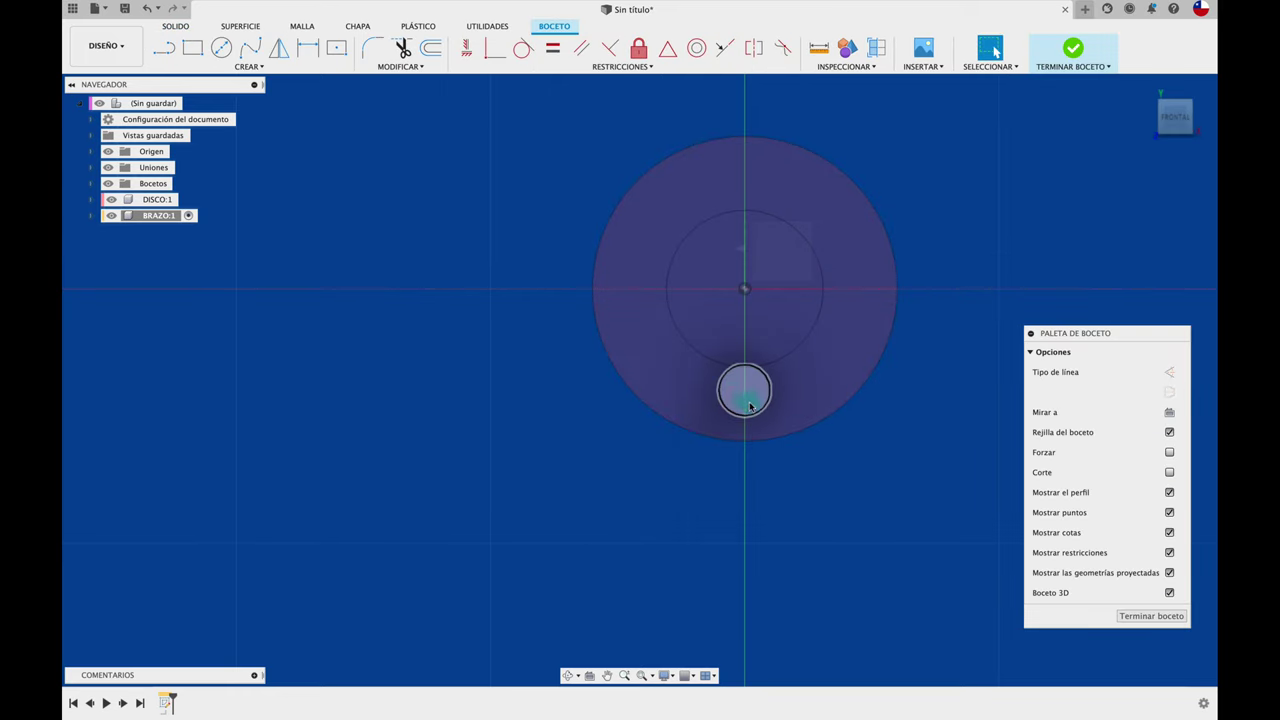
click(261, 67)
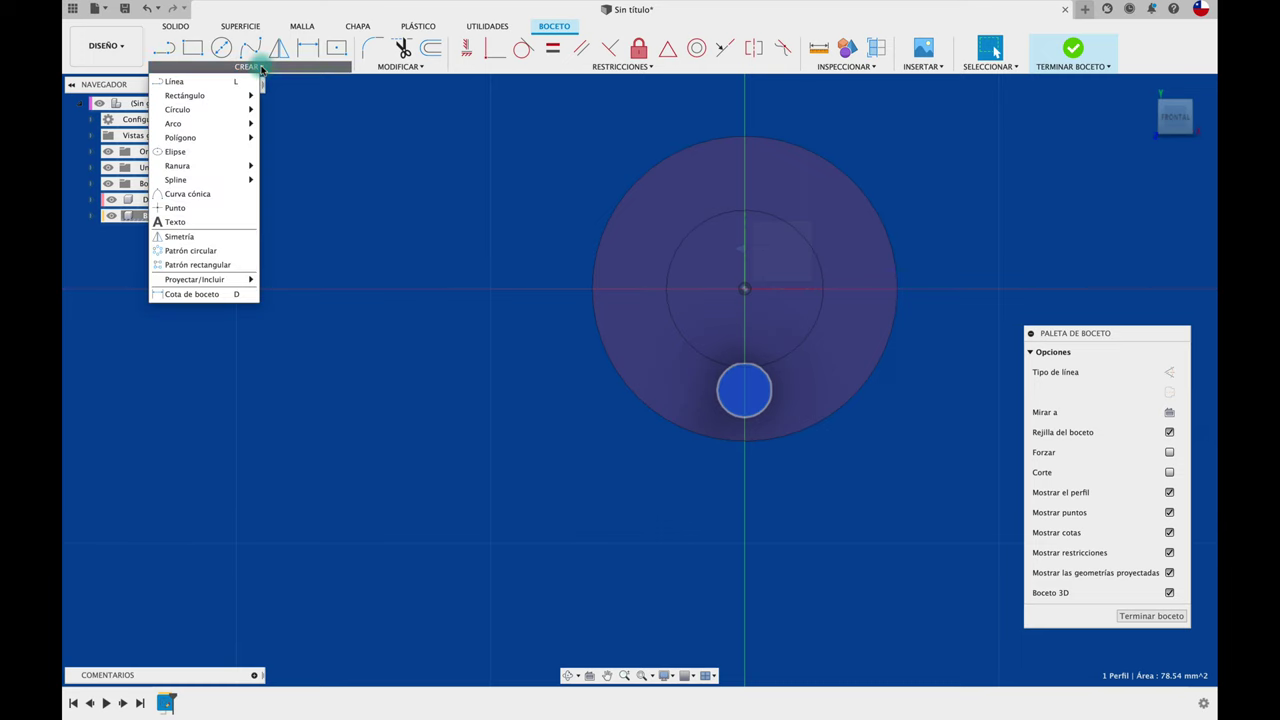
mouse_move(200, 165)
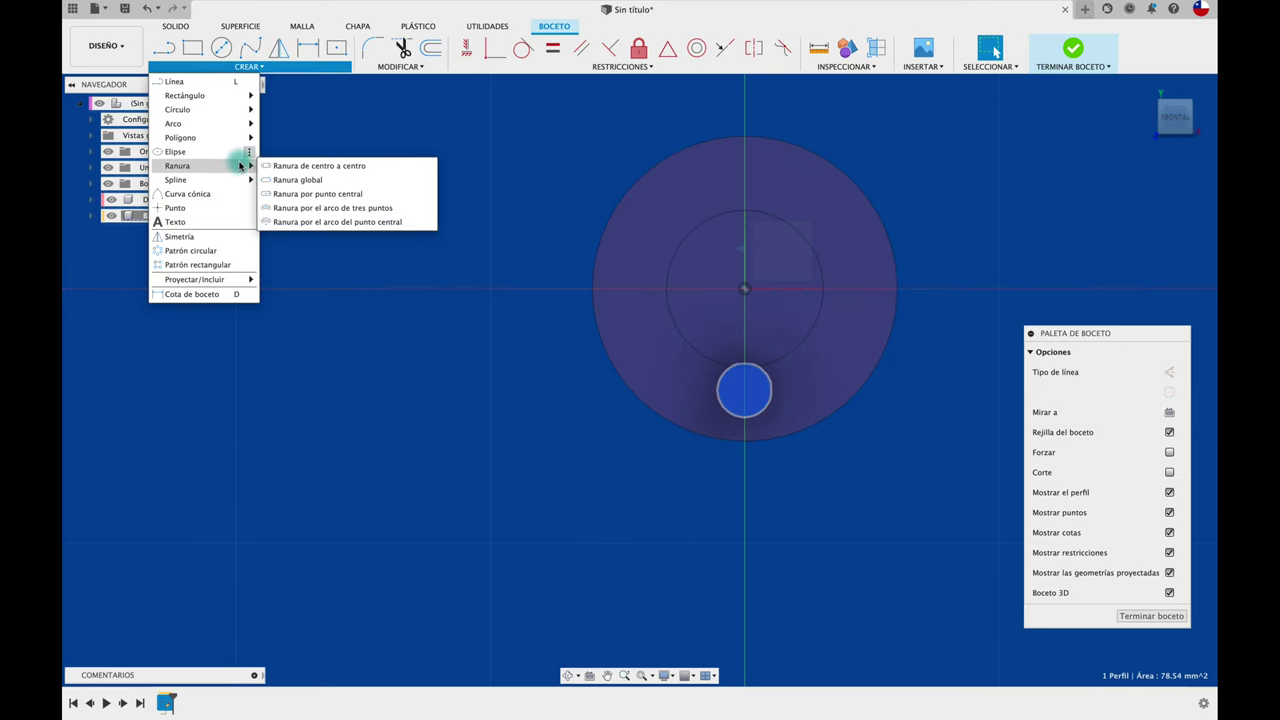
click(268, 165)
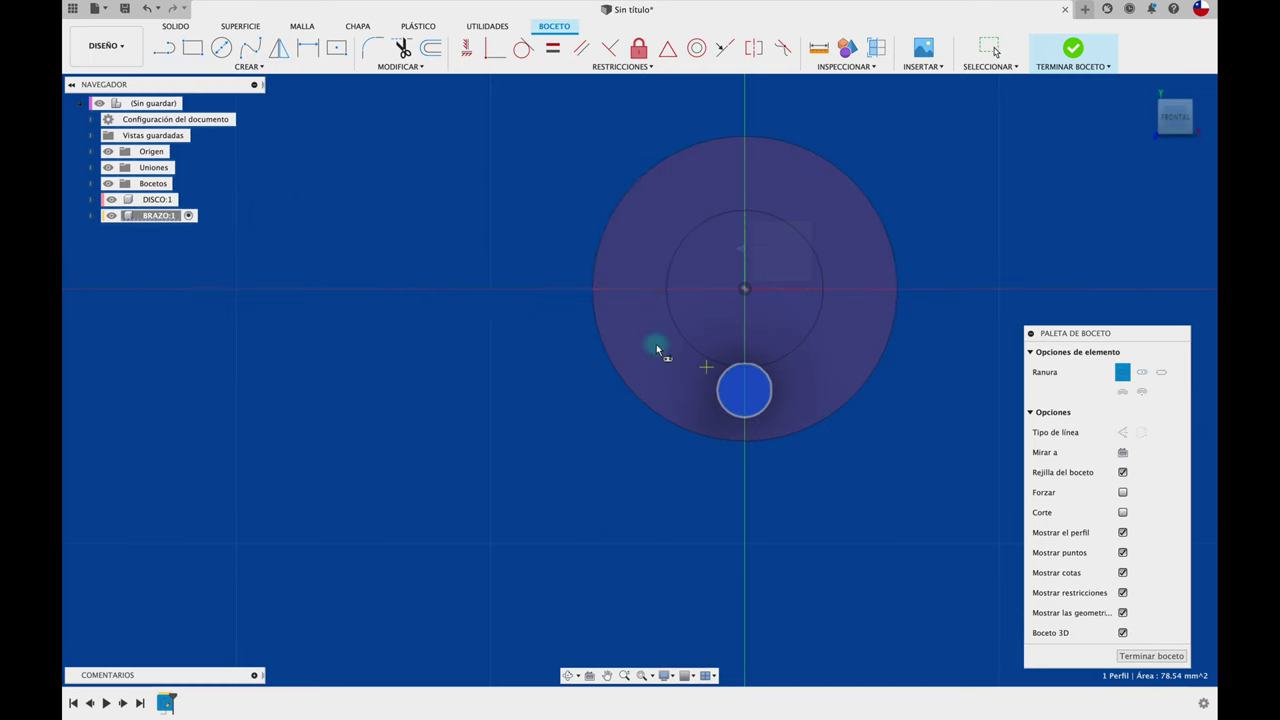
click(744, 390)
text(40)
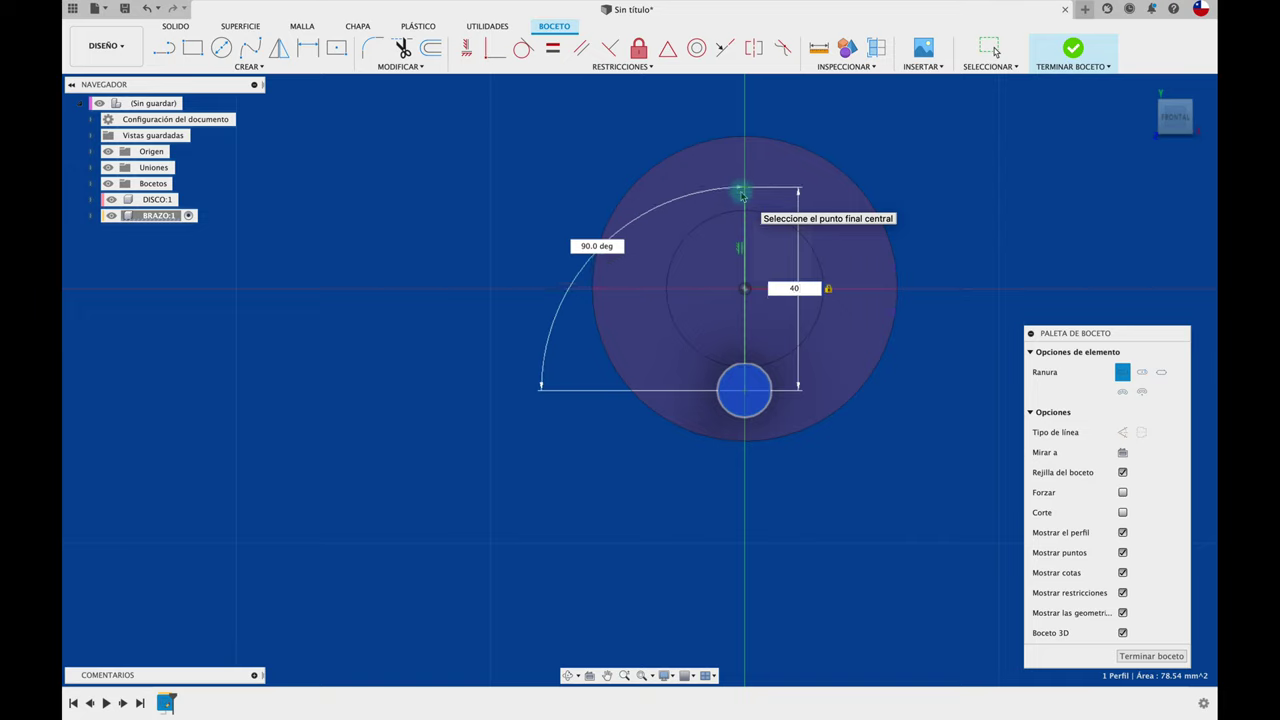
key(Tab)
key(Return)
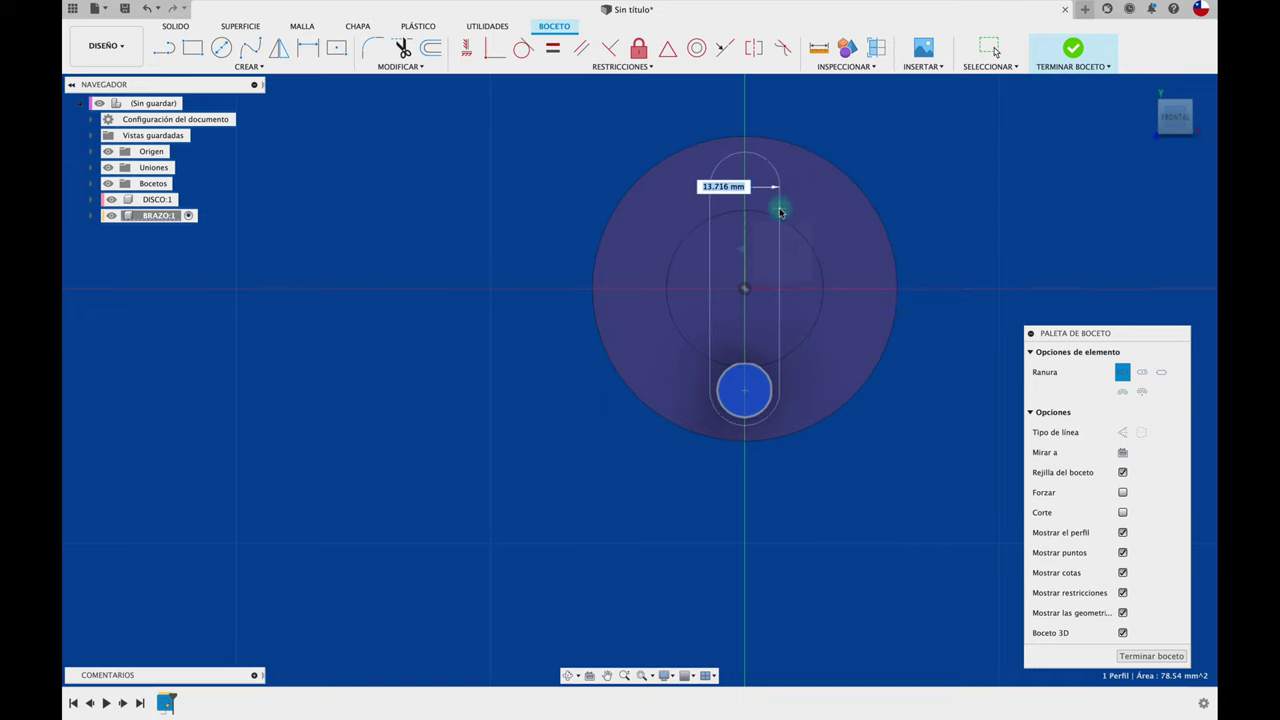
key(Tab)
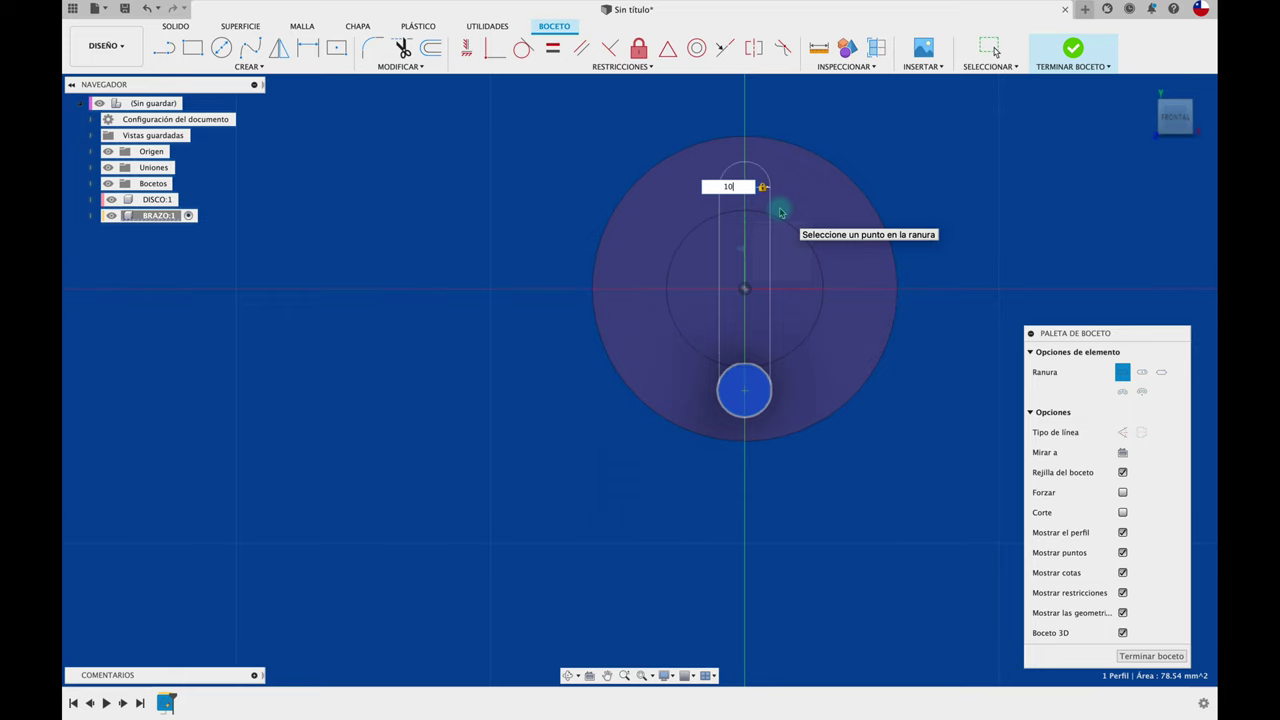
key(Return)
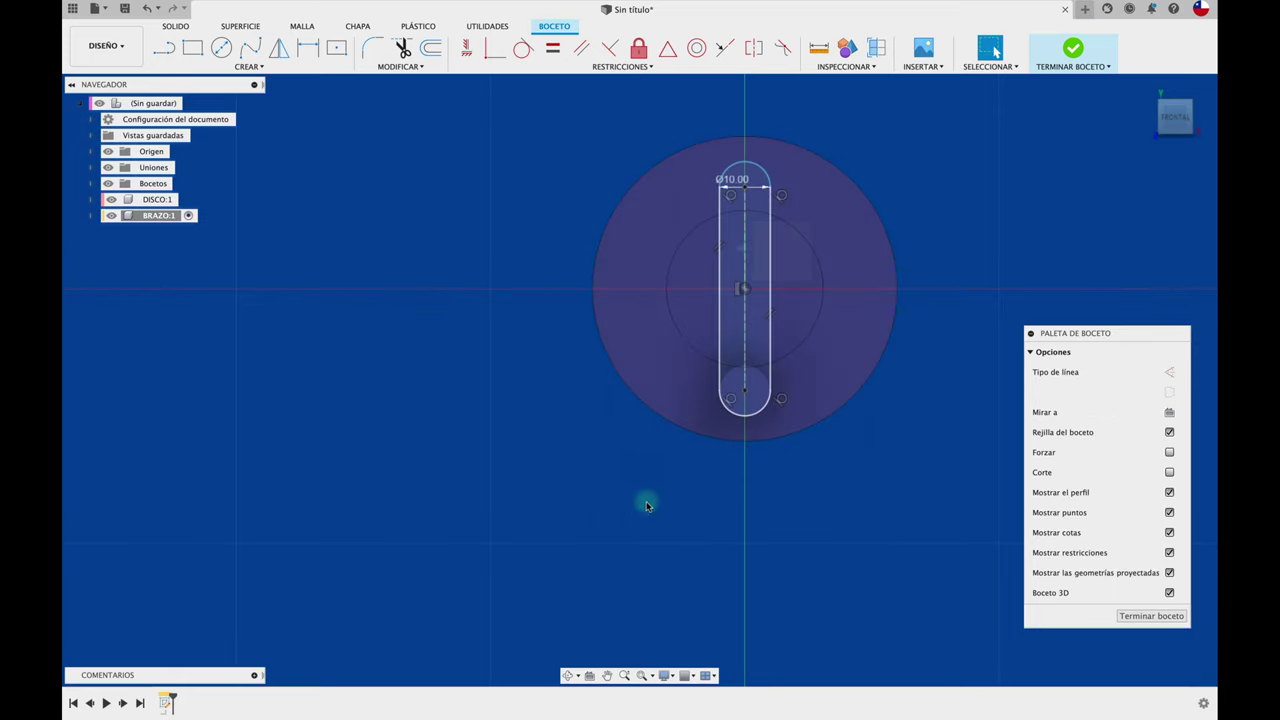
Draw a wider 22 mm slot along the same vertical axis around the first slot.
scroll(827, 403, up, 3)
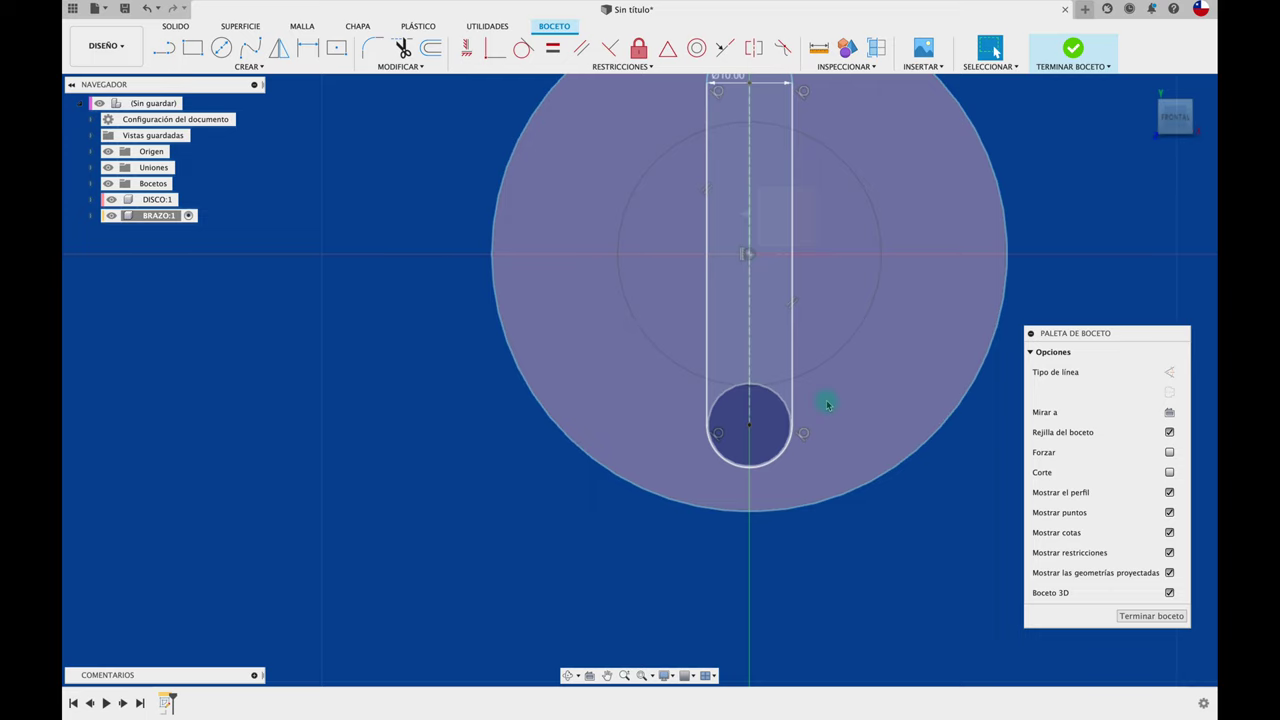
scroll(827, 403, up, 3)
scroll(827, 403, down, 3)
scroll(827, 403, down, 3)
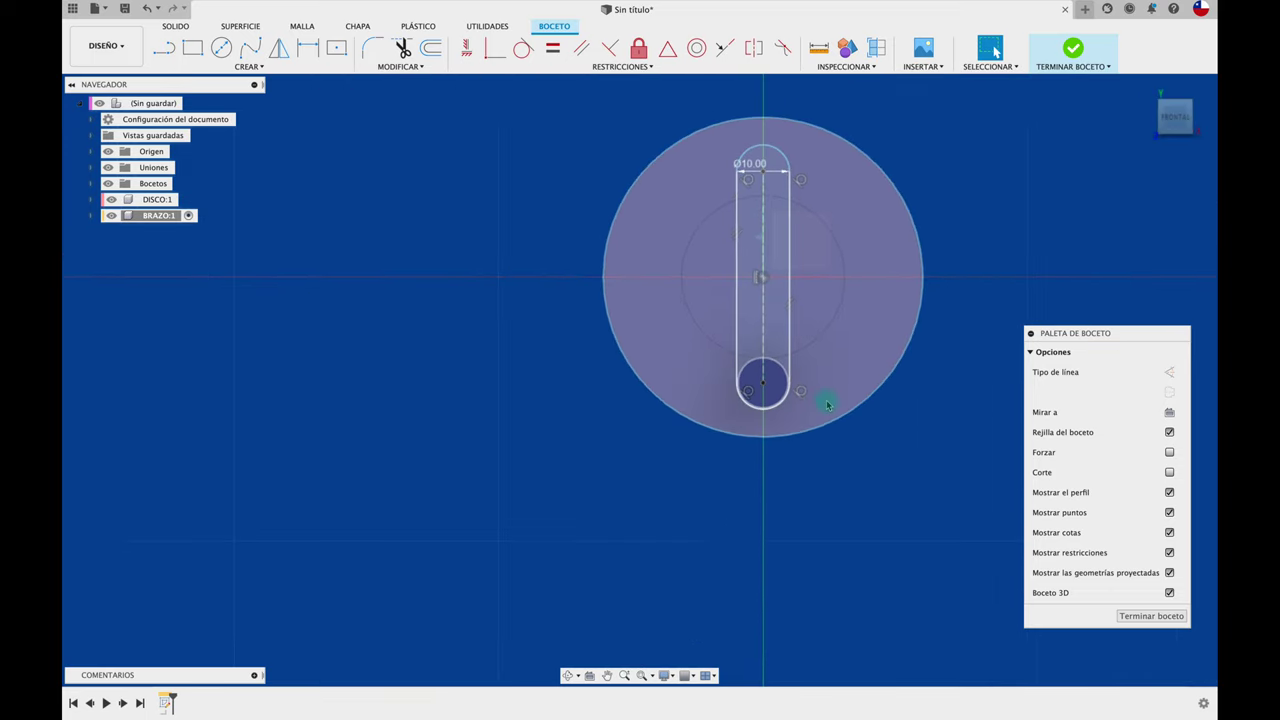
scroll(827, 403, right, 2)
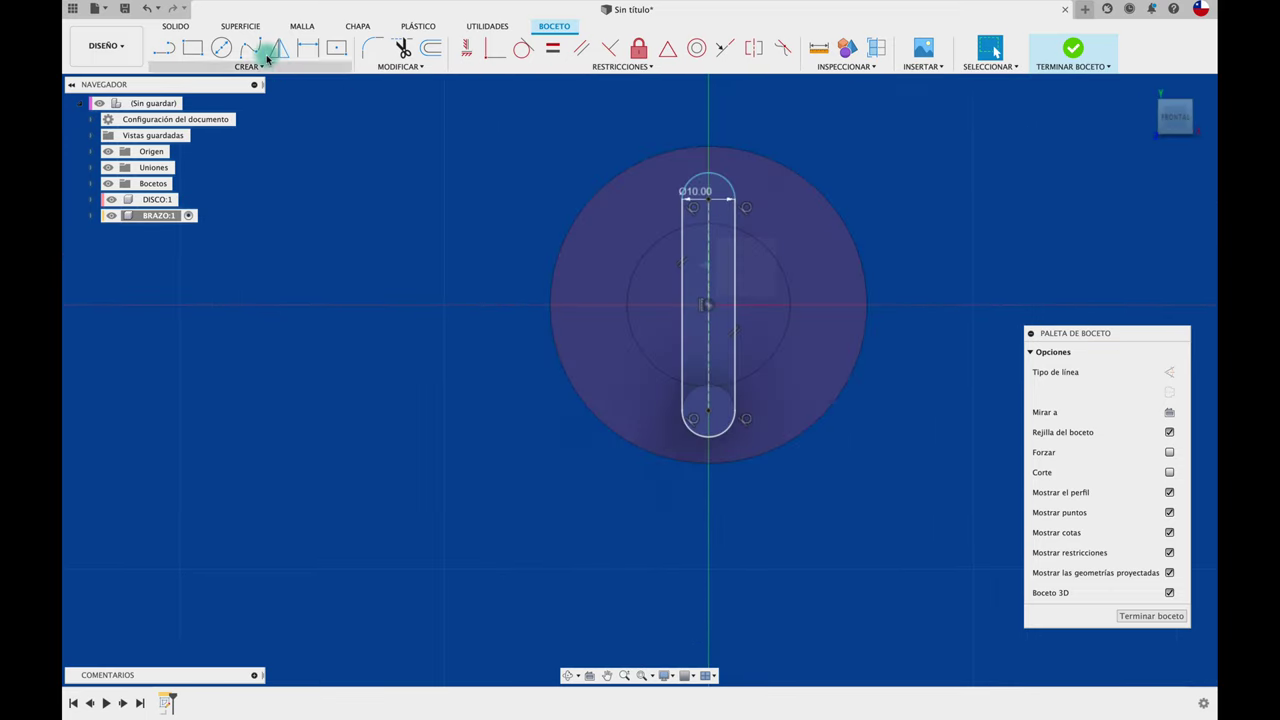
click(249, 66)
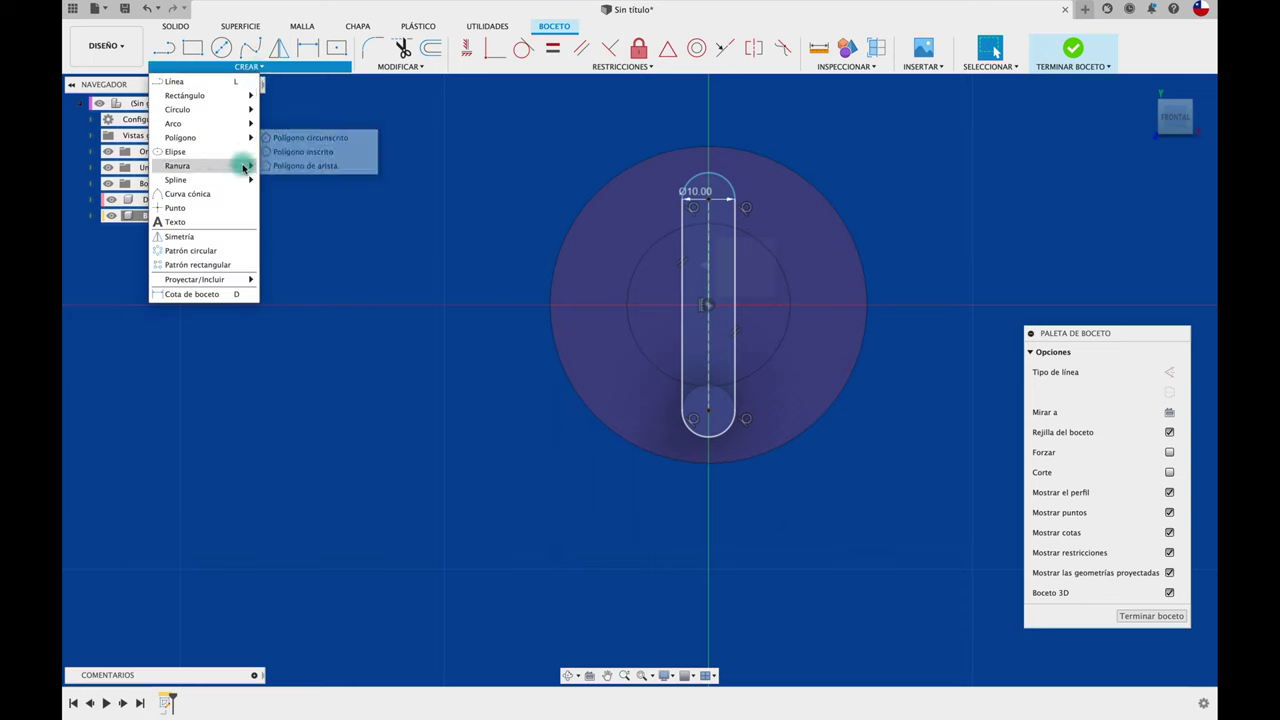
click(277, 166)
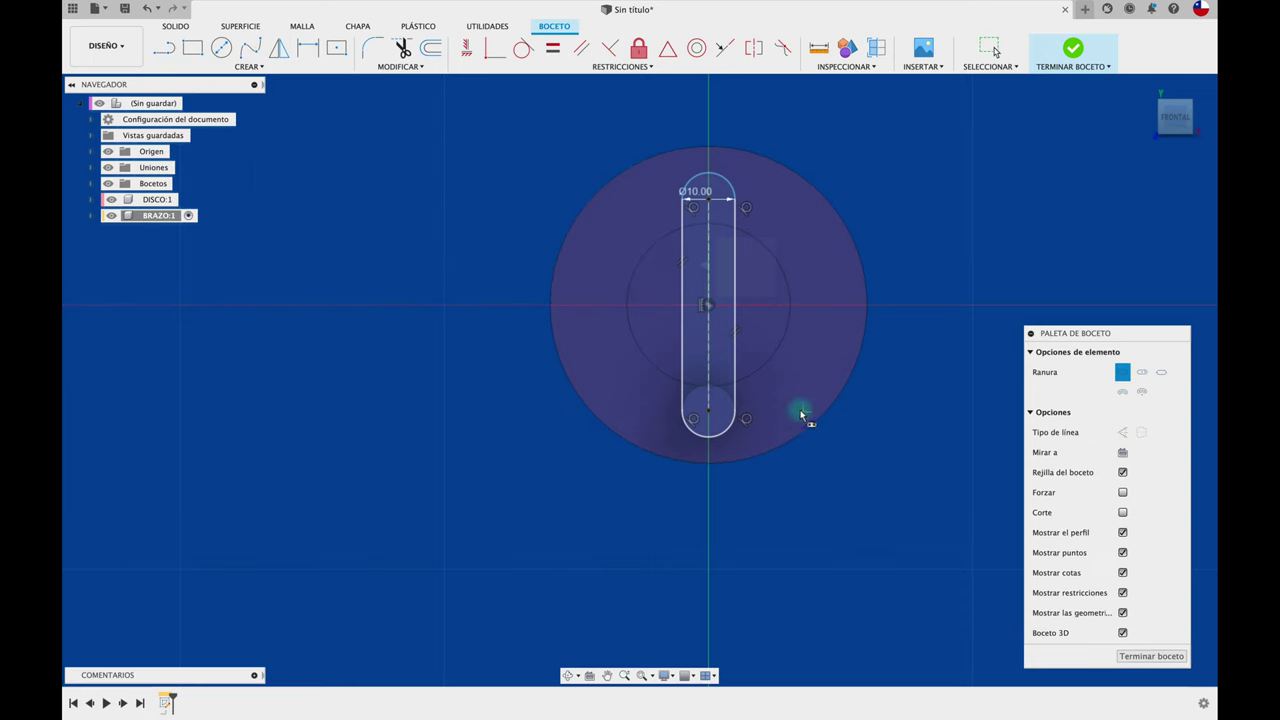
click(710, 415)
click(708, 198)
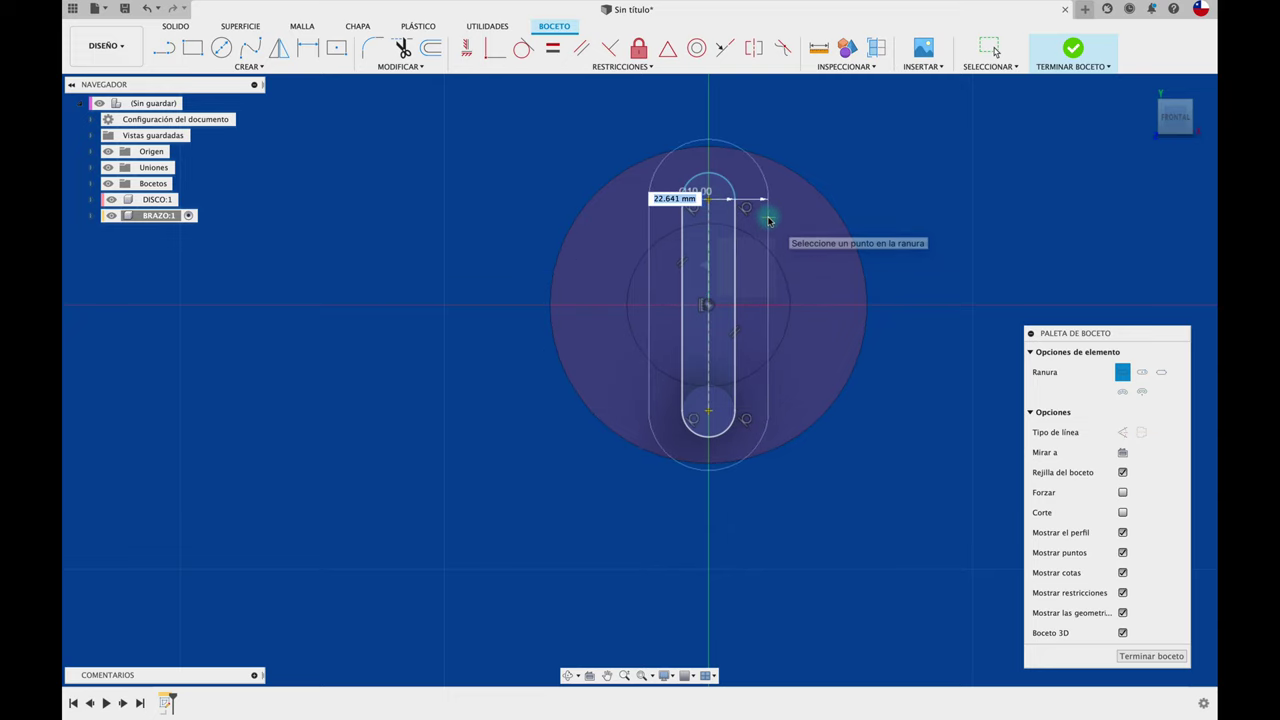
text(22)
key(Return)
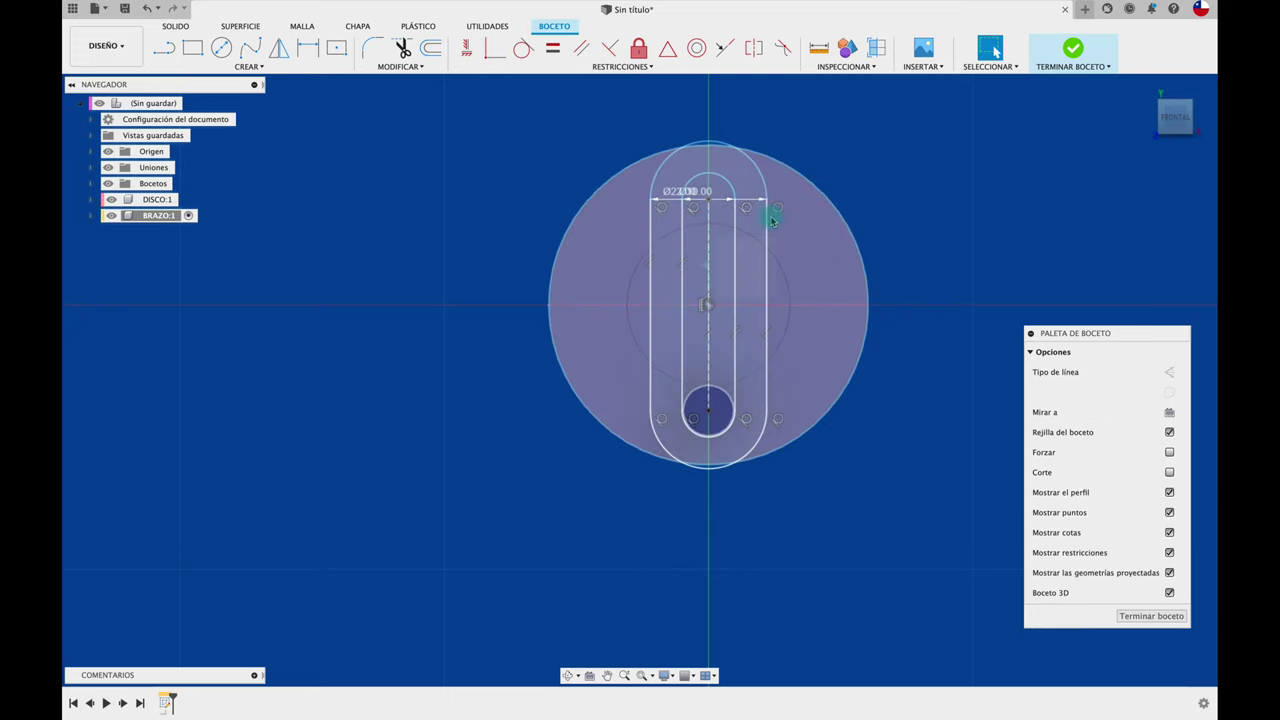
scroll(792, 466, right, 5)
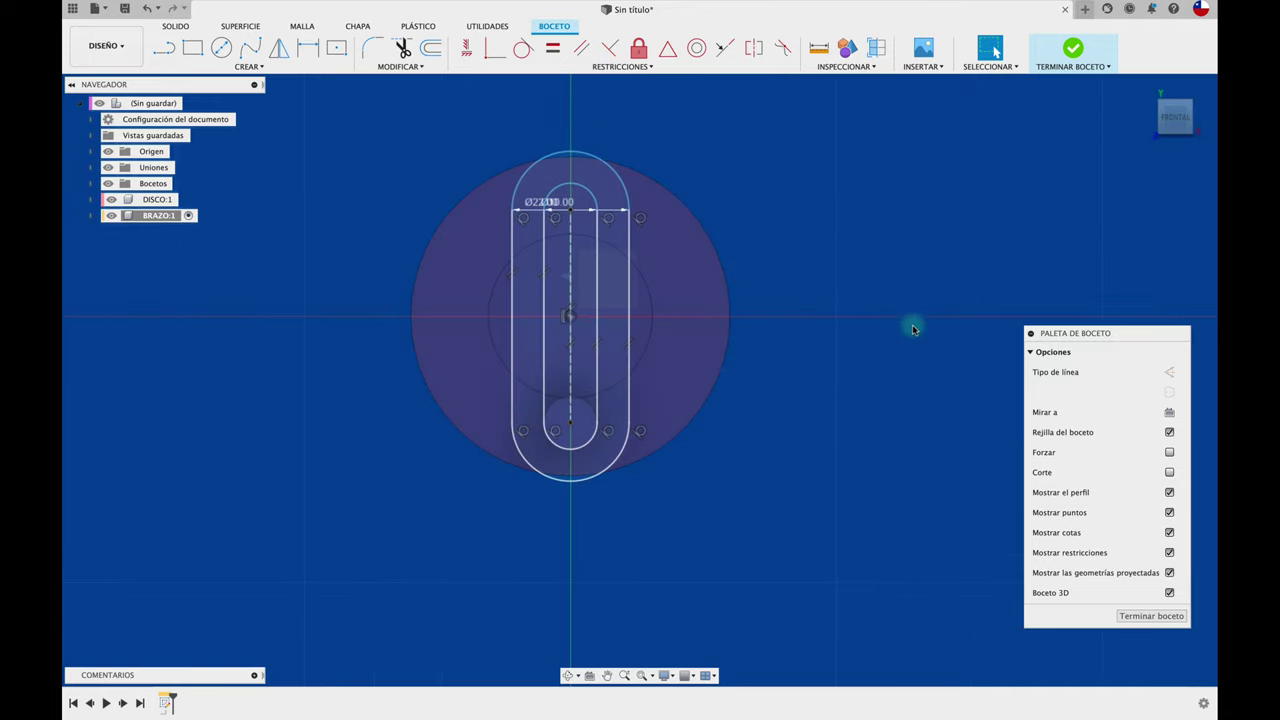
Draw a vertical line through the disc and make it a centerline.
key(l)
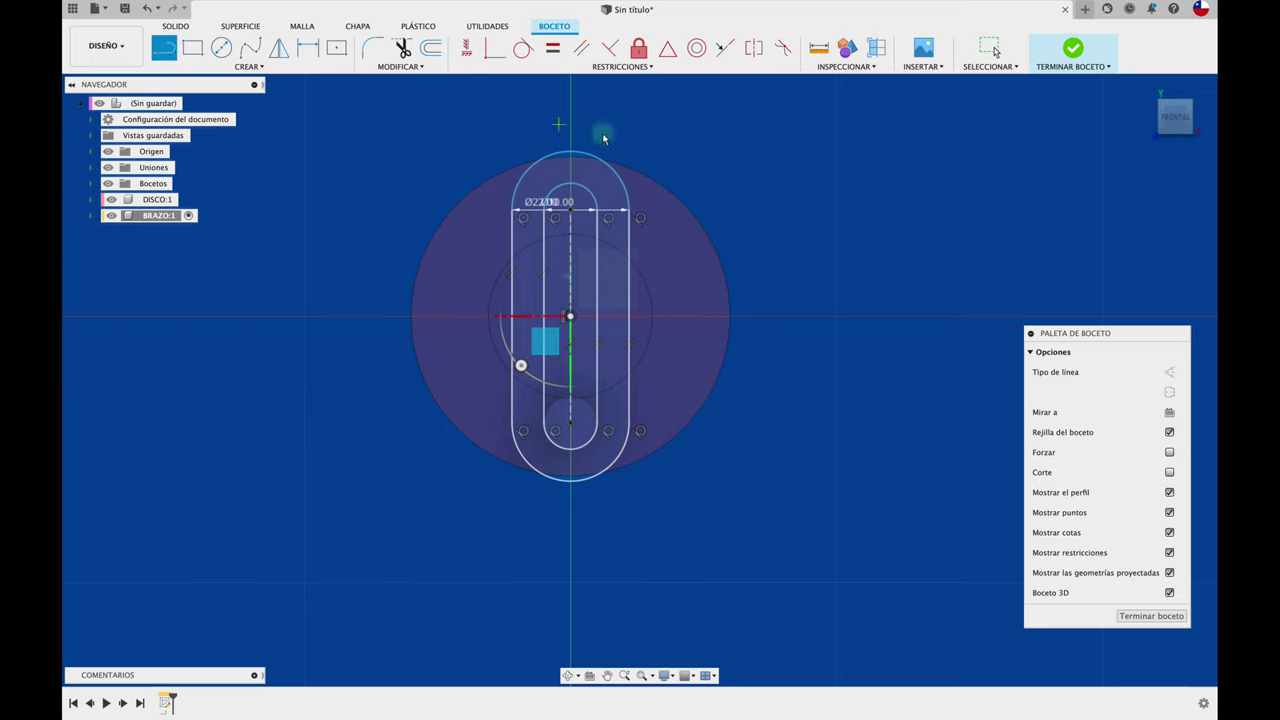
click(570, 105)
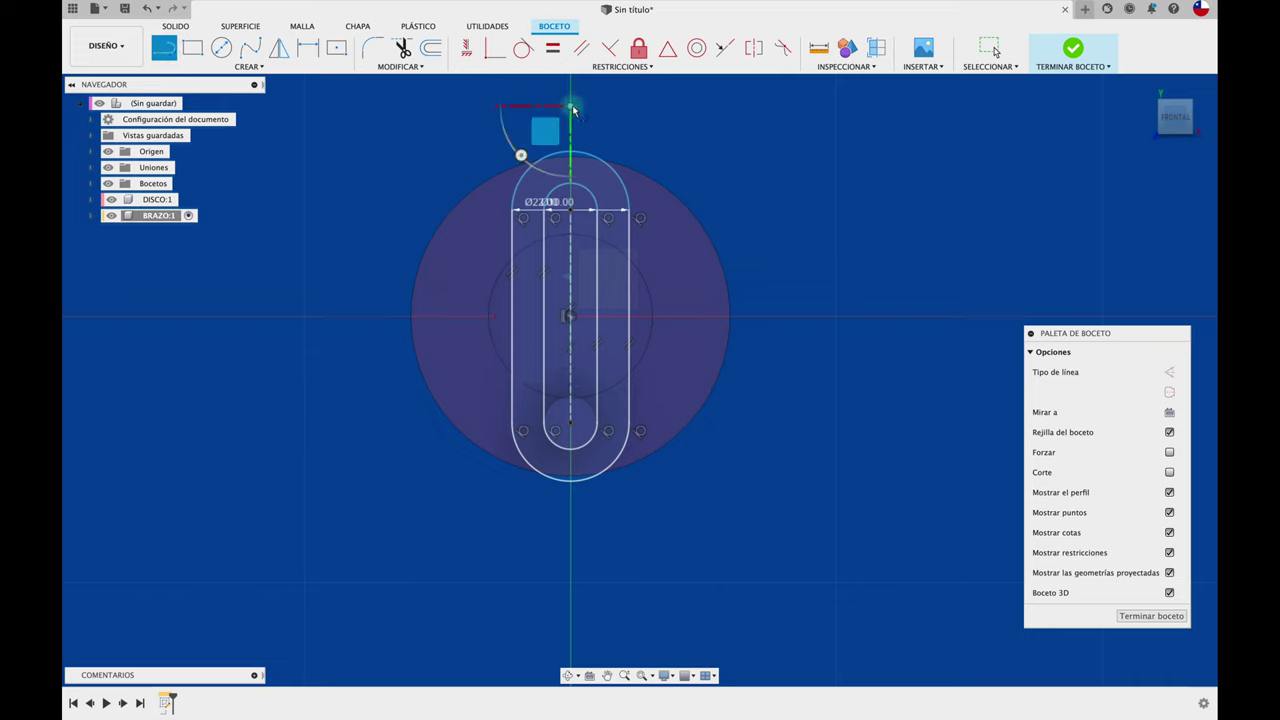
click(570, 519)
key(Escape)
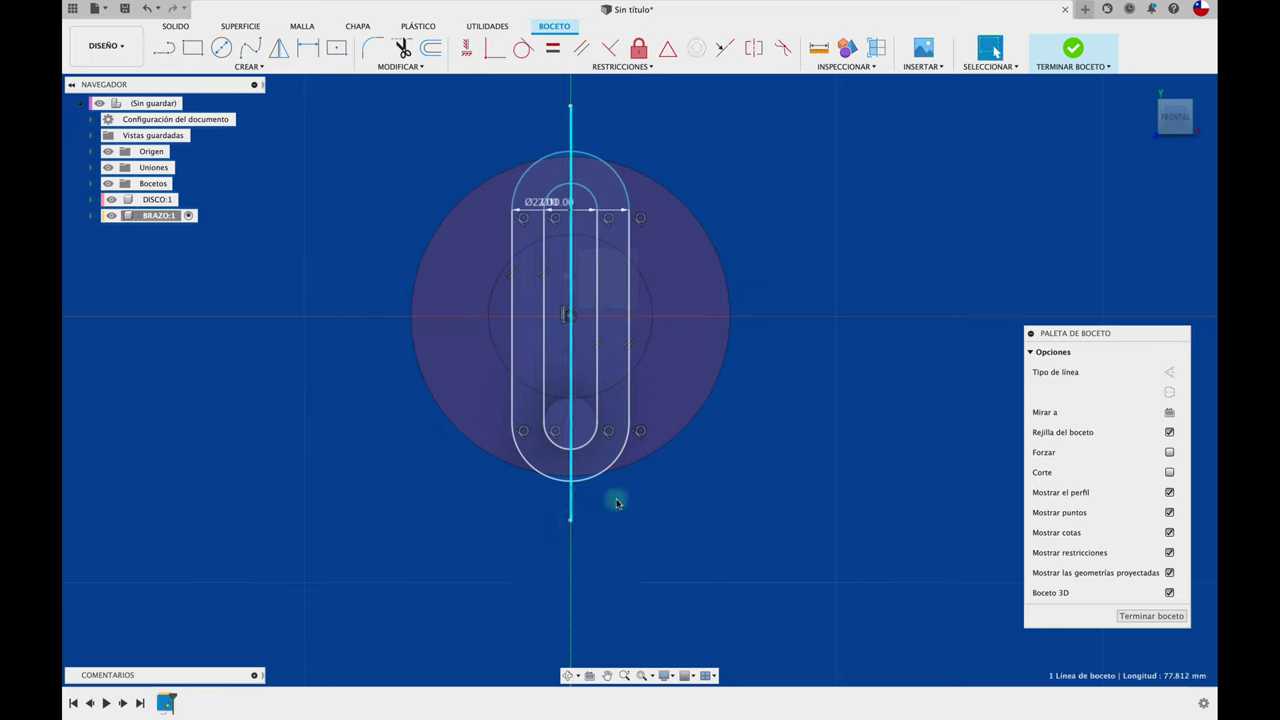
click(1169, 396)
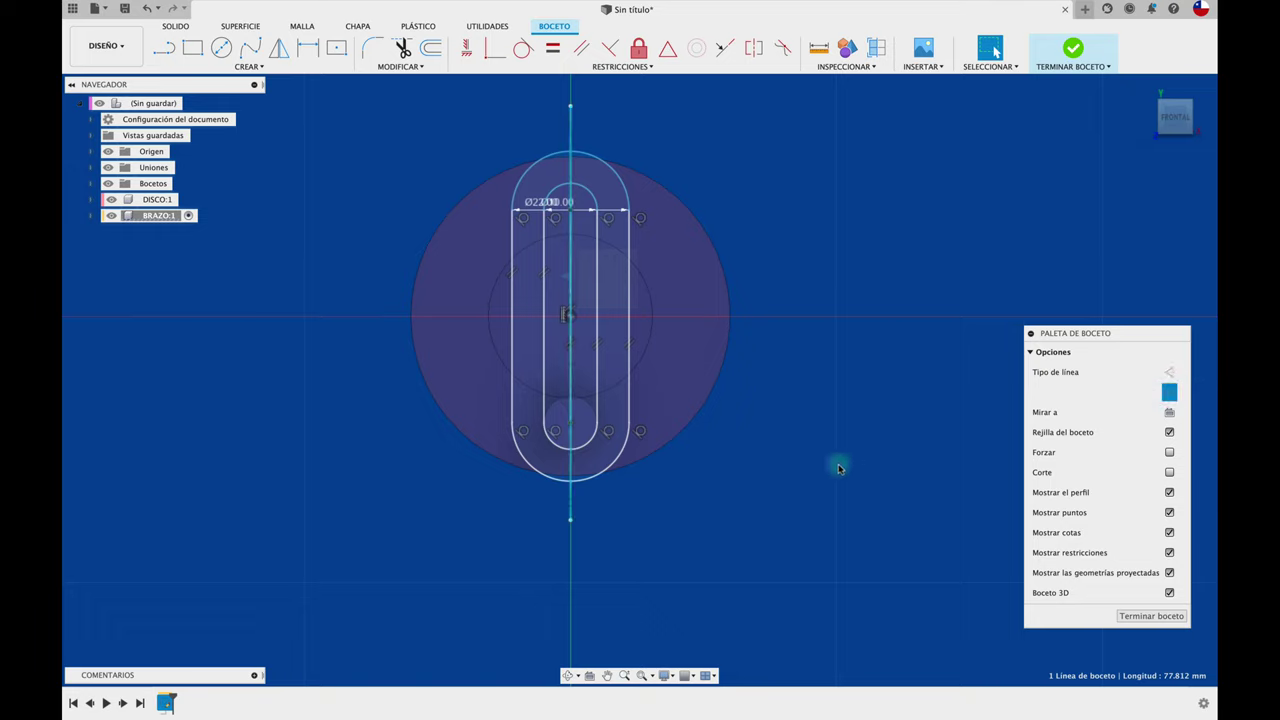
Draw a horizontal line right from the slot and a rectangular arm above it.
click(163, 47)
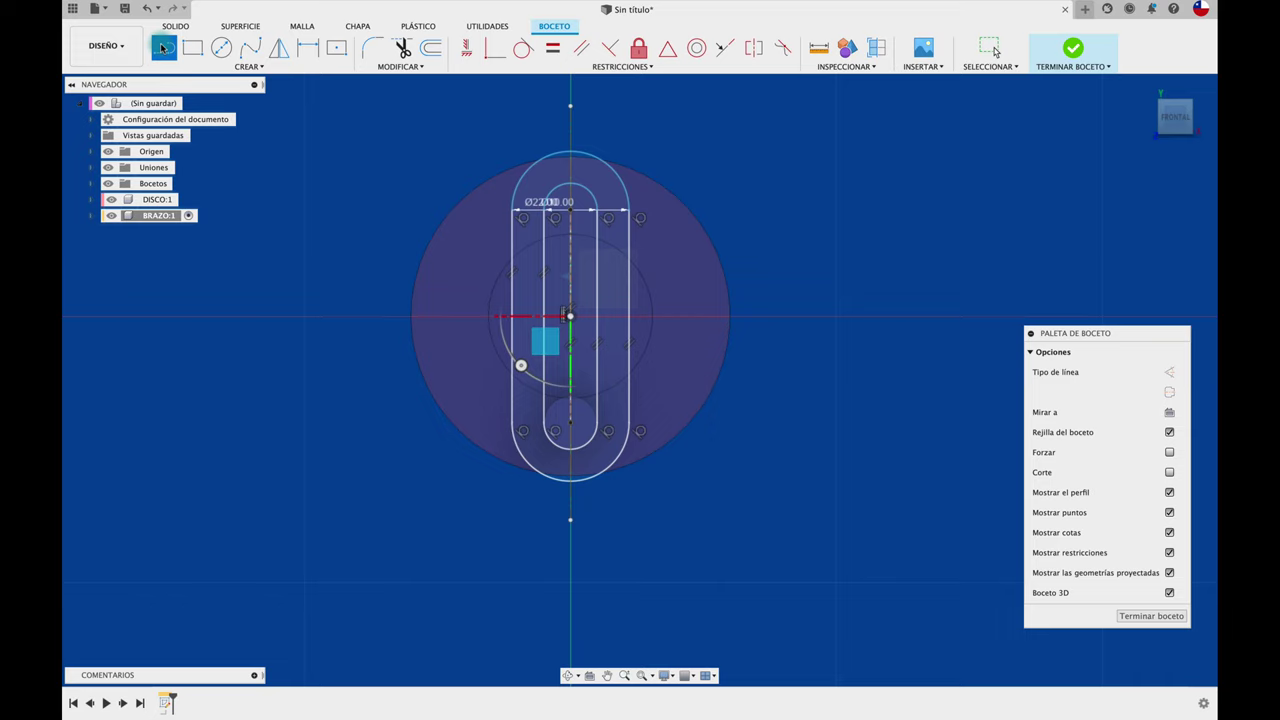
click(630, 317)
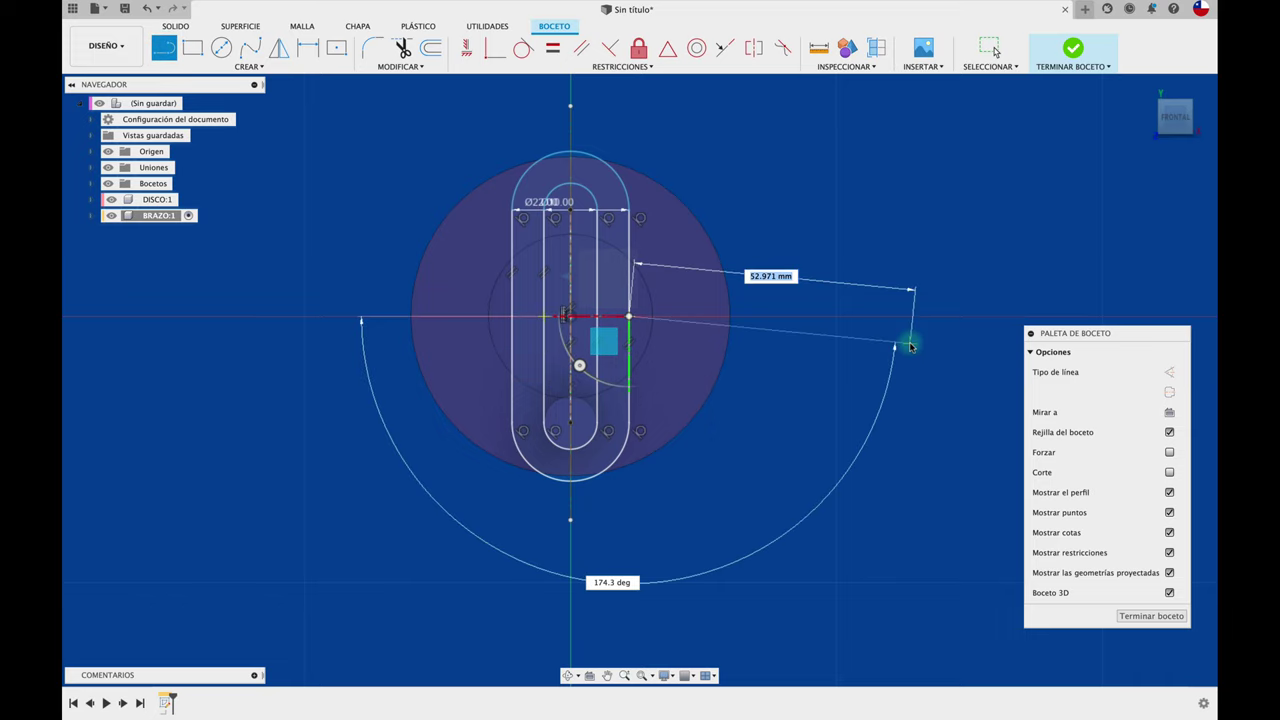
click(958, 316)
key(Escape)
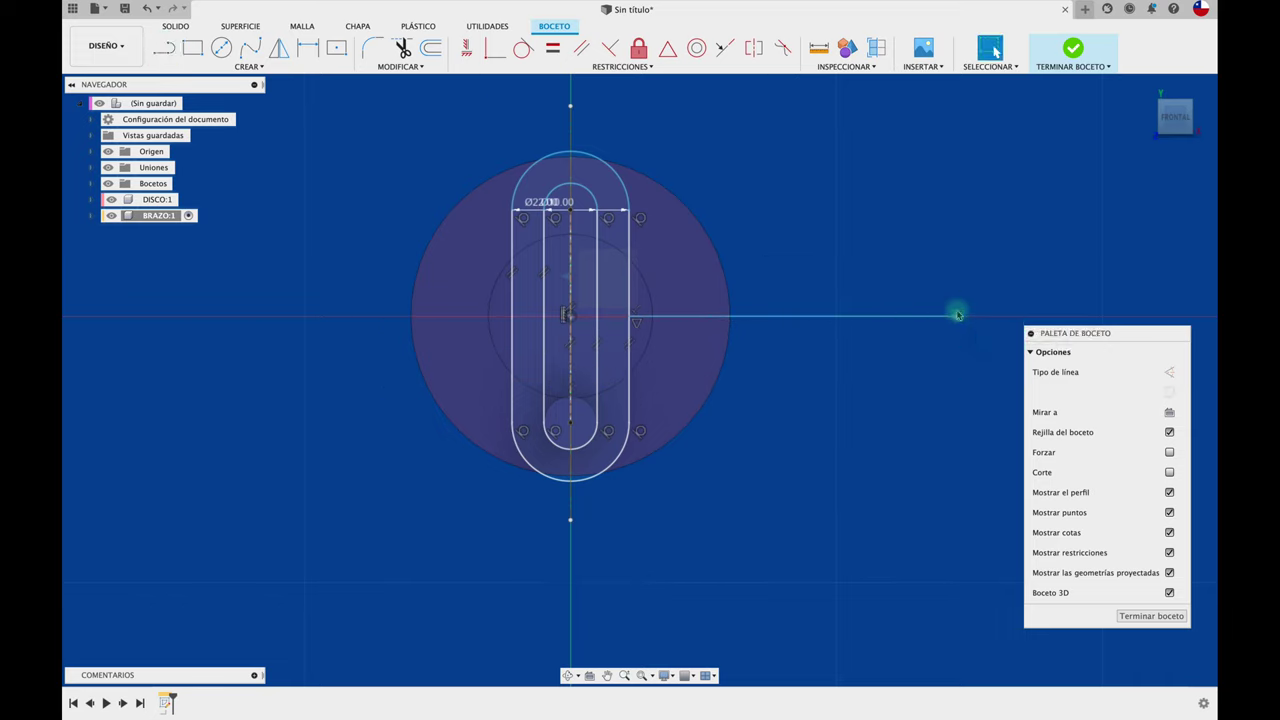
click(193, 47)
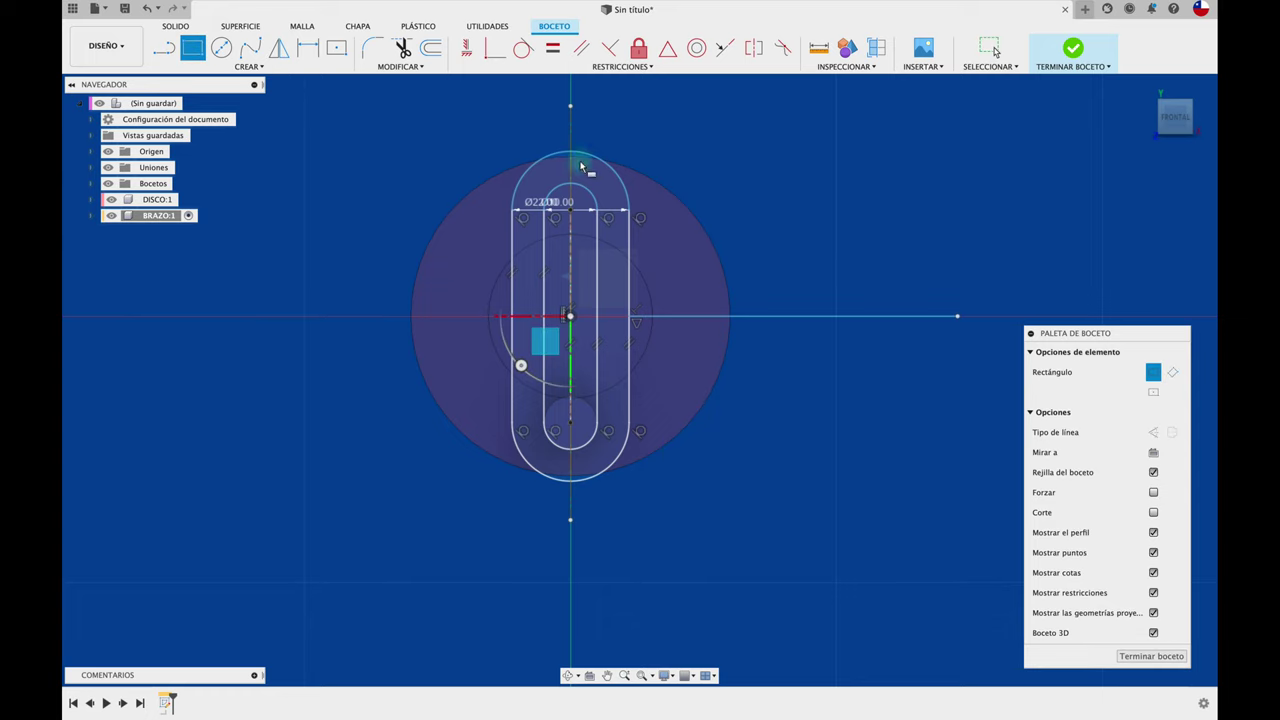
click(958, 316)
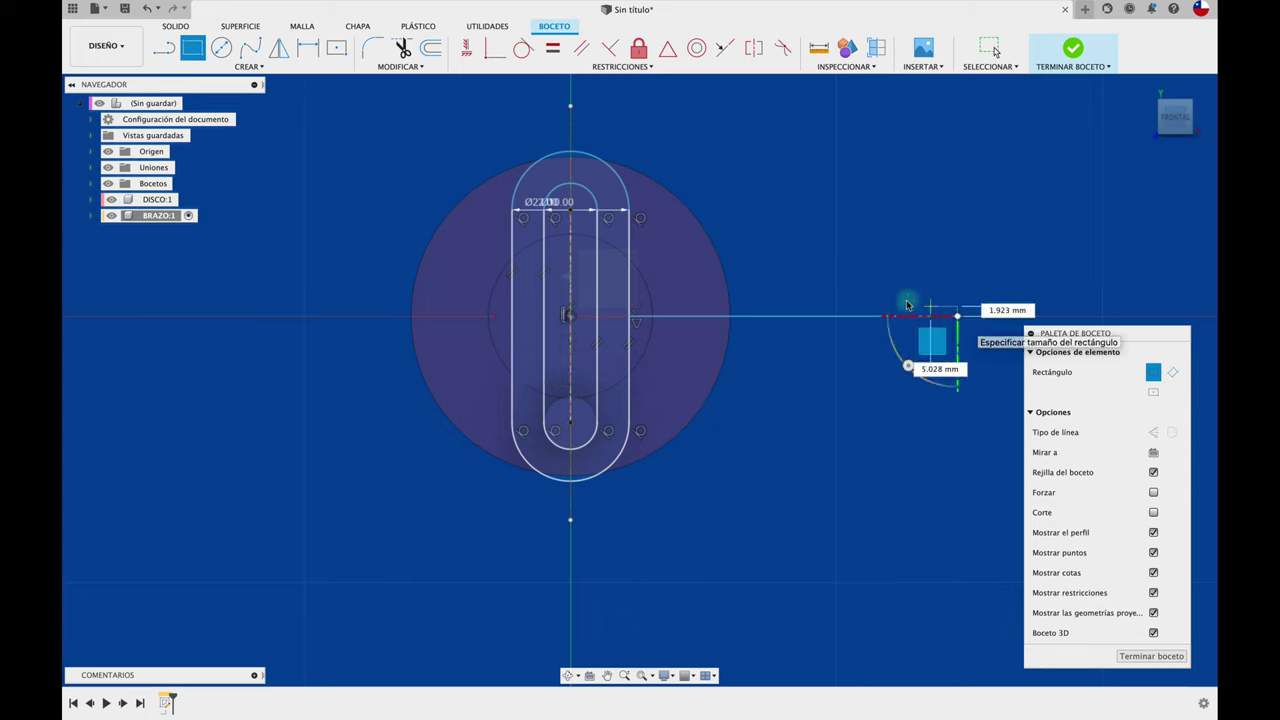
click(631, 286)
key(Escape)
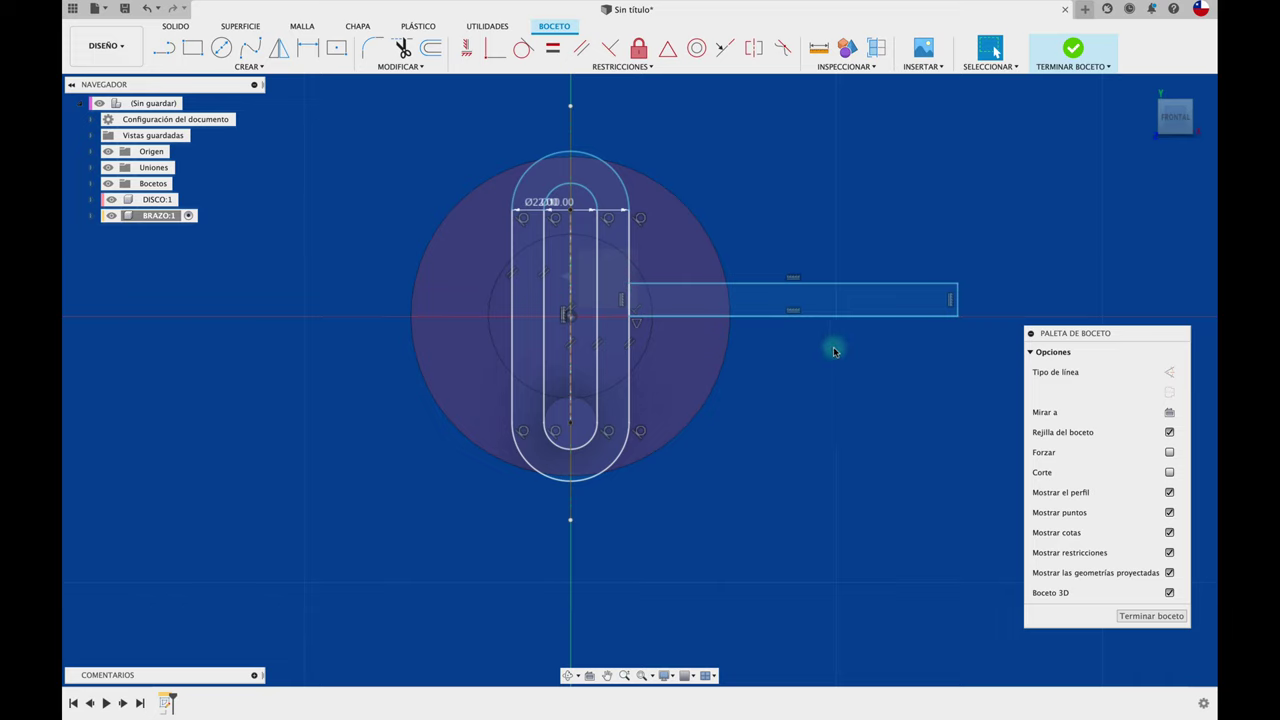
Mirror the rectangle arm edges across the horizontal centre line.
click(280, 48)
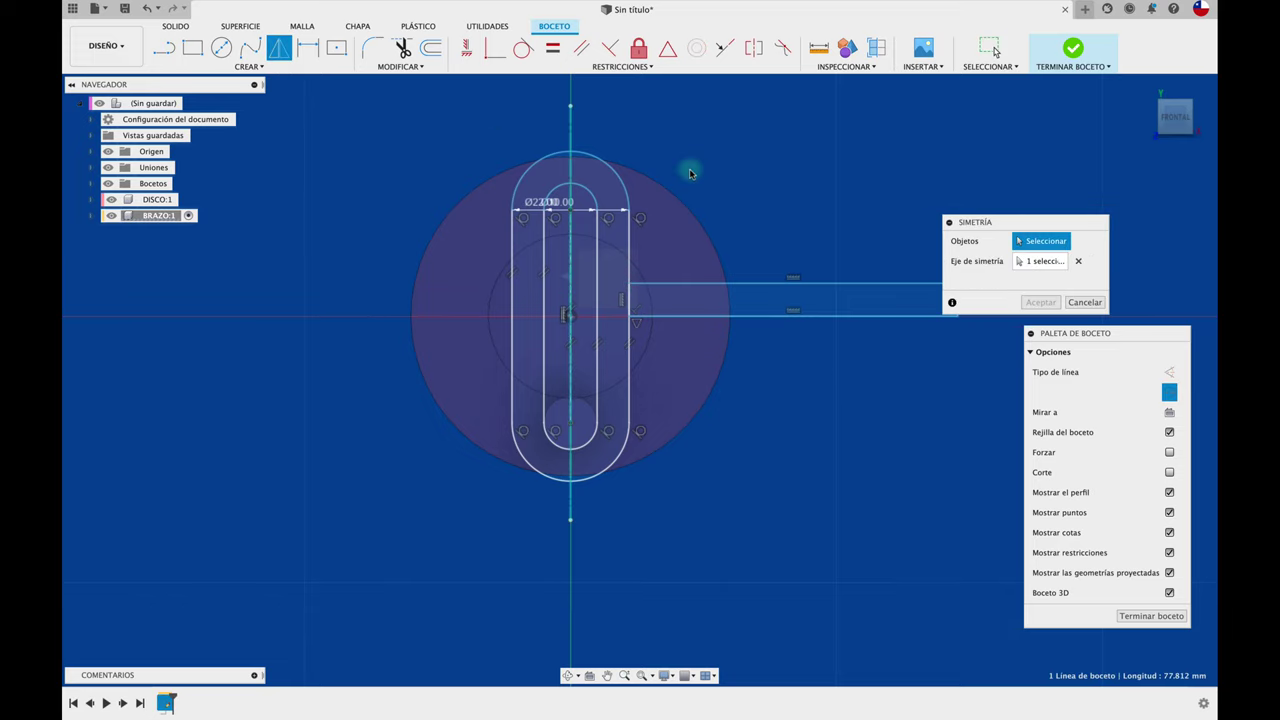
click(833, 285)
scroll(852, 232, right, 5)
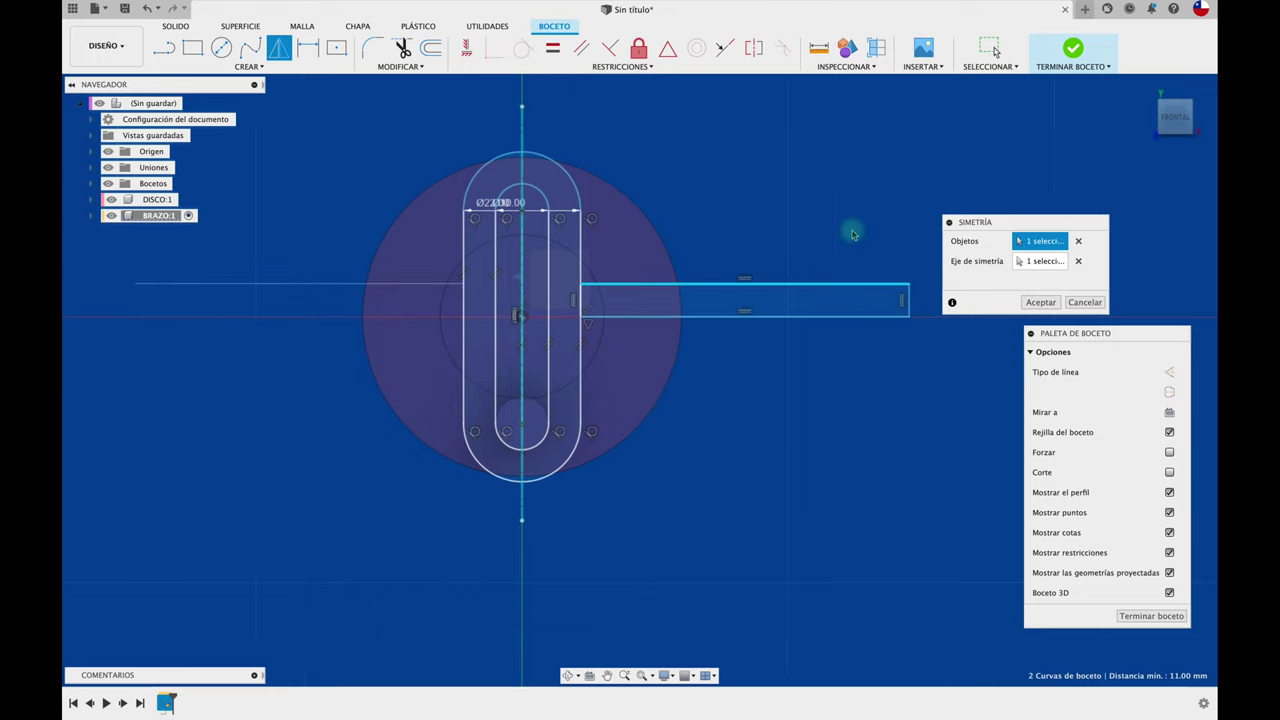
click(852, 295)
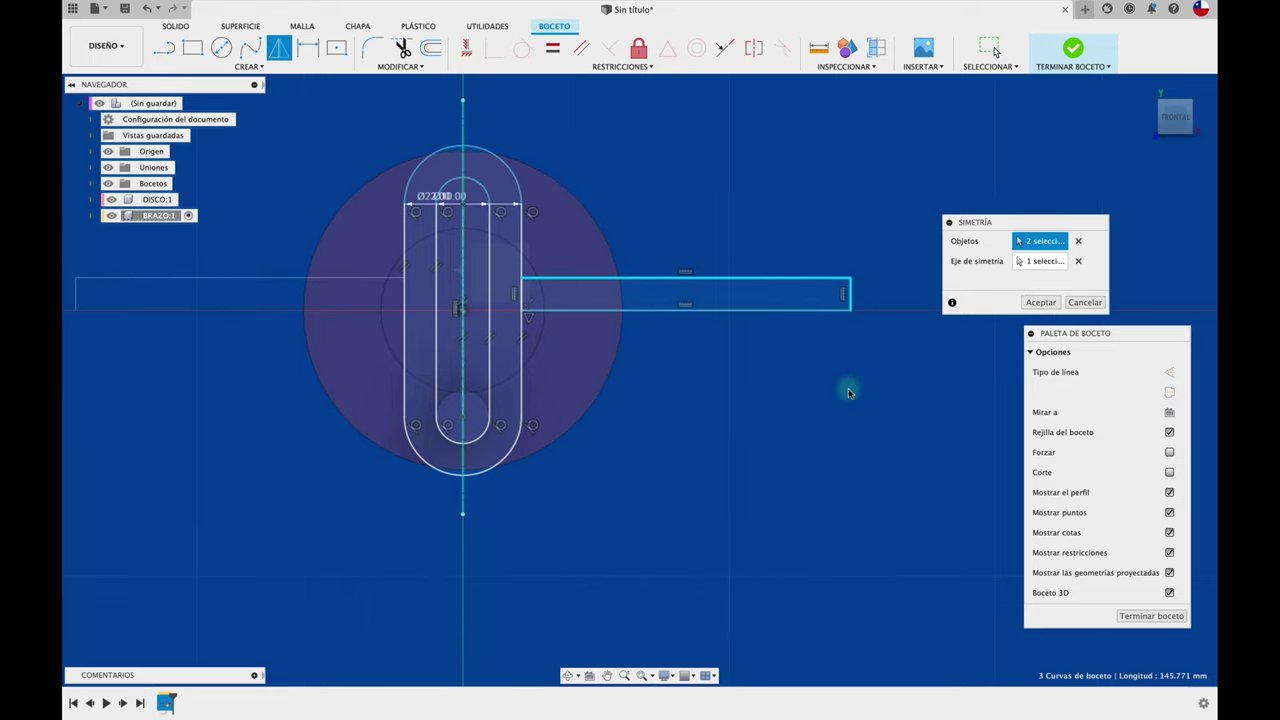
click(1025, 262)
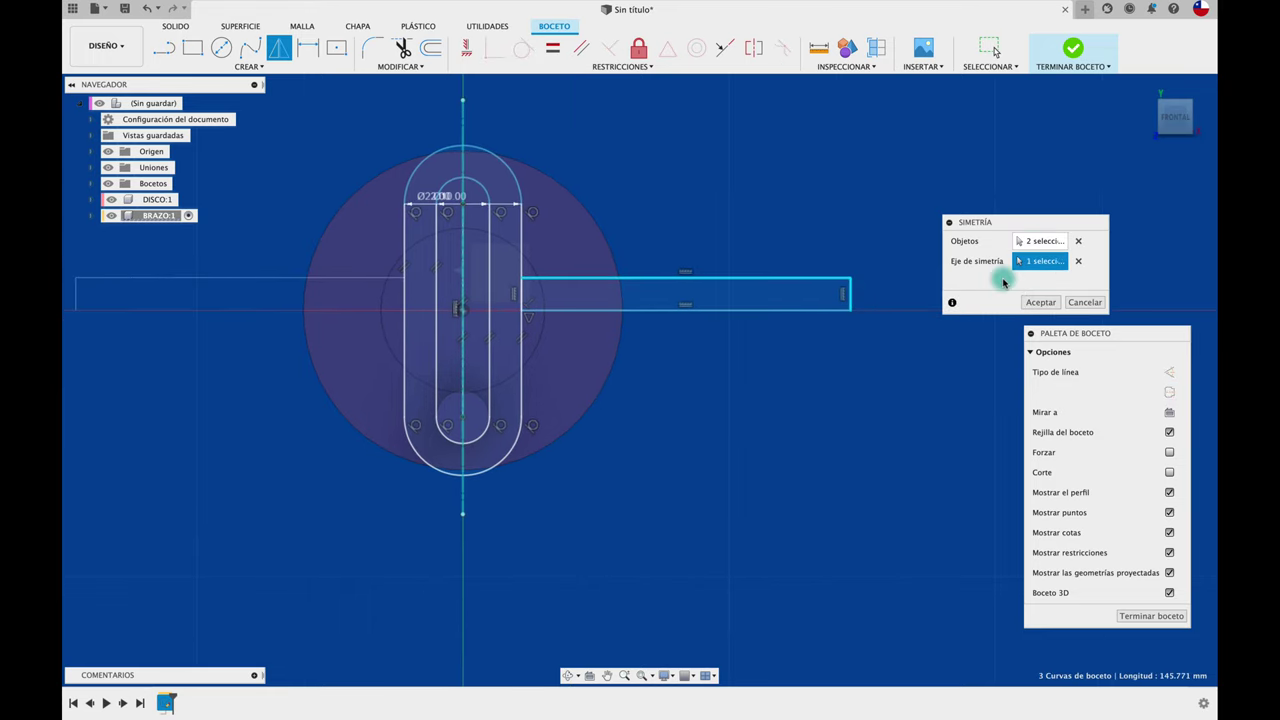
click(826, 313)
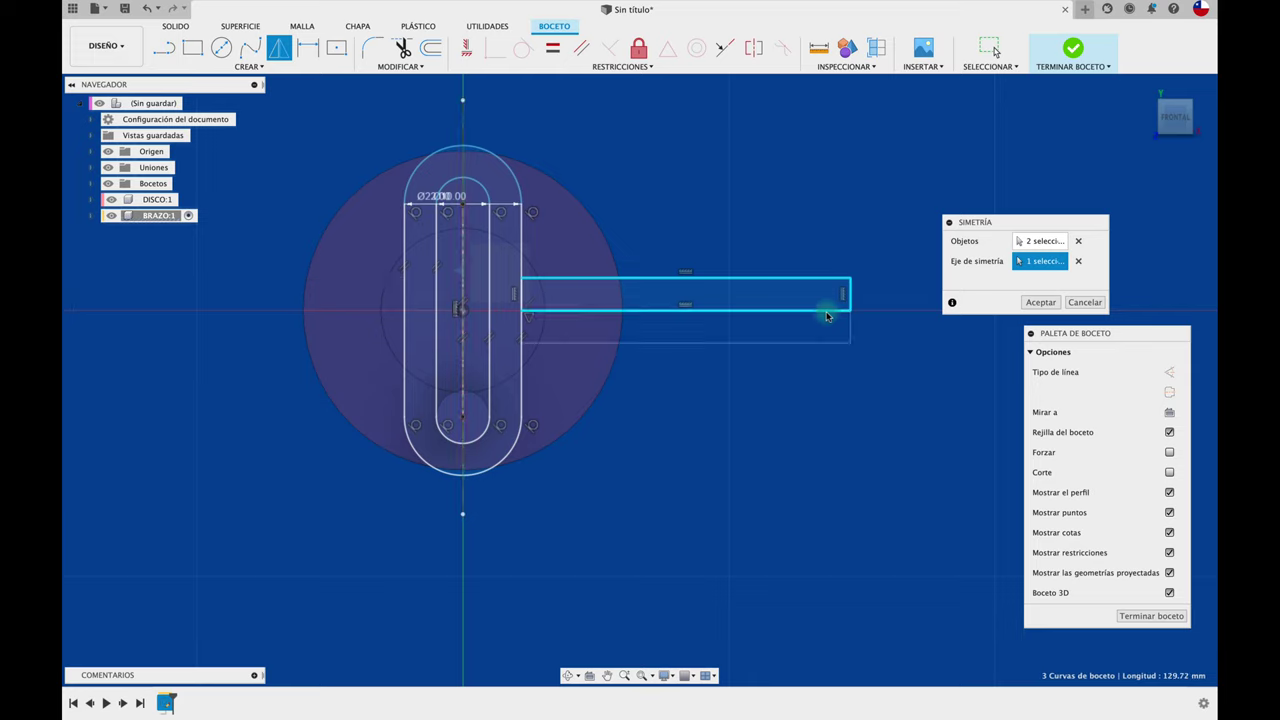
click(1040, 302)
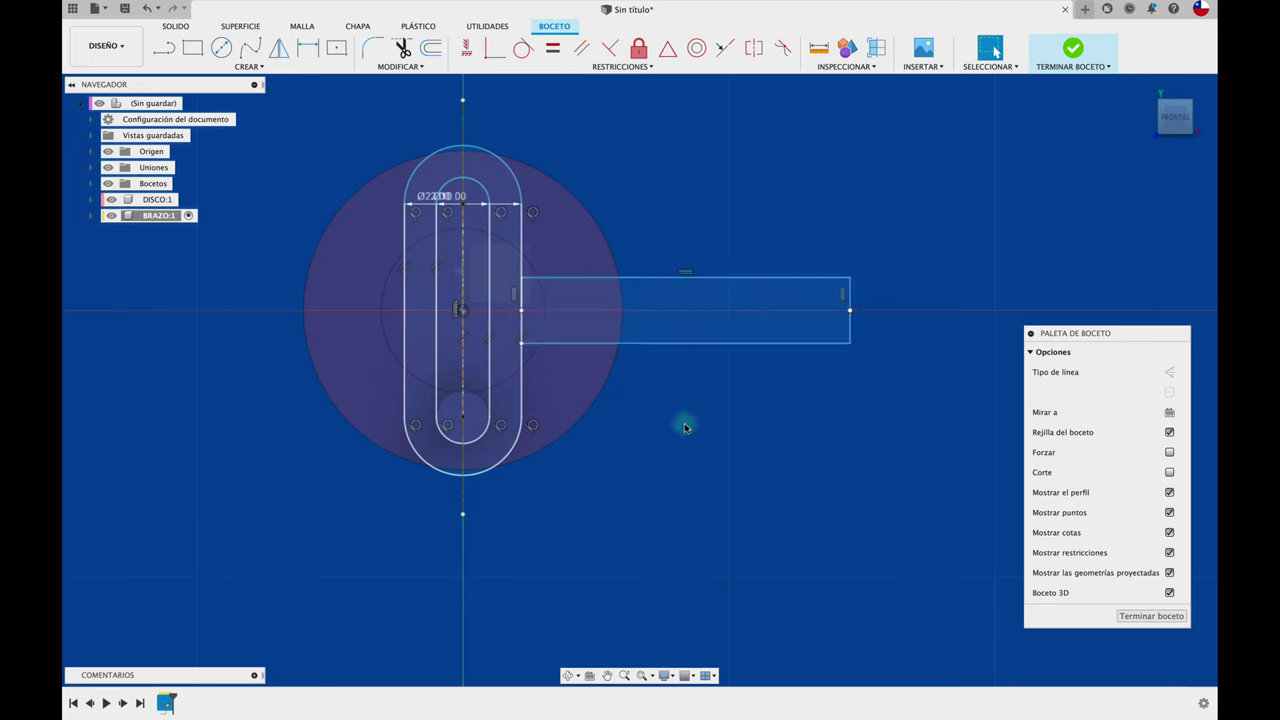
Trim the slot edge inside the right arm and mirror the arm to the left side.
key(t)
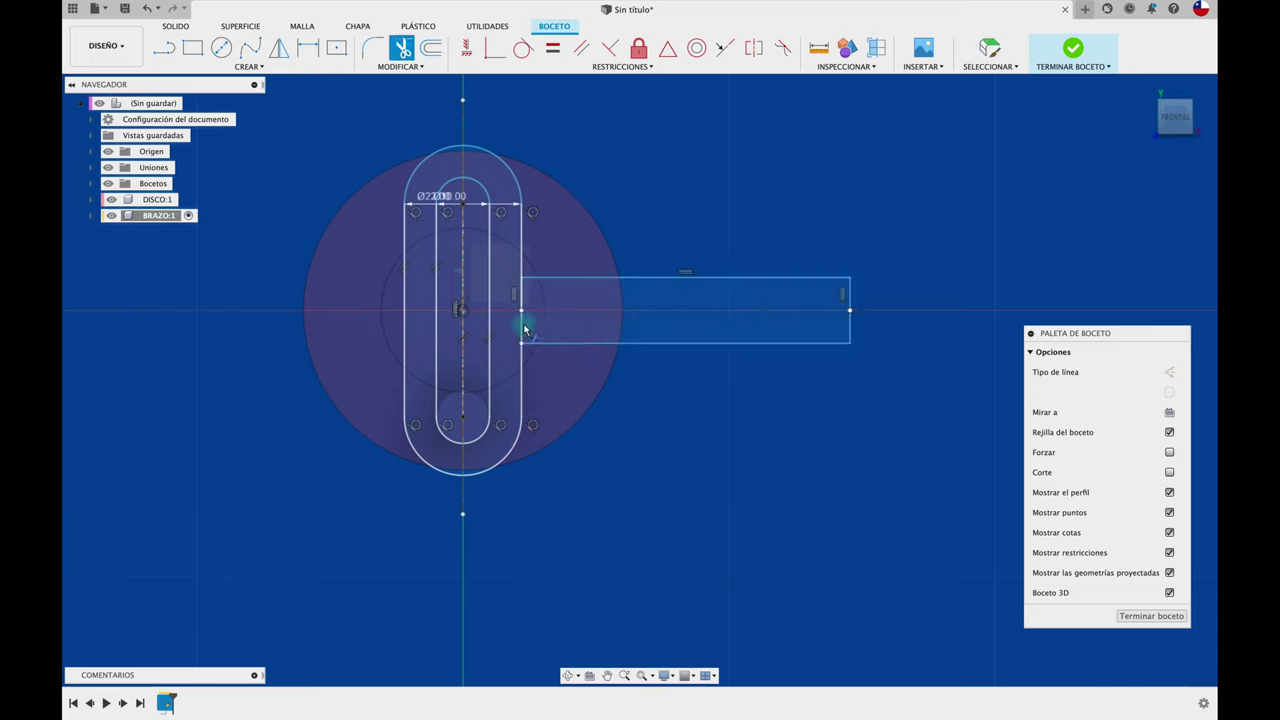
click(524, 328)
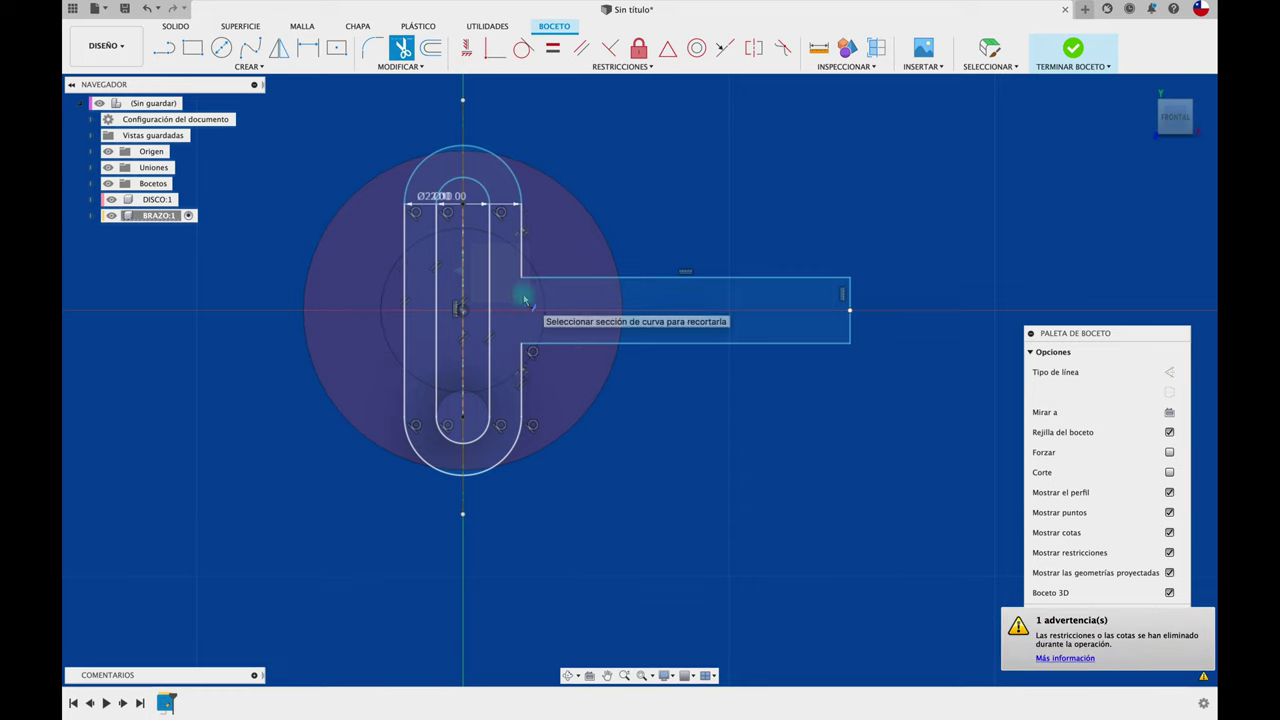
scroll(677, 451, left, 3)
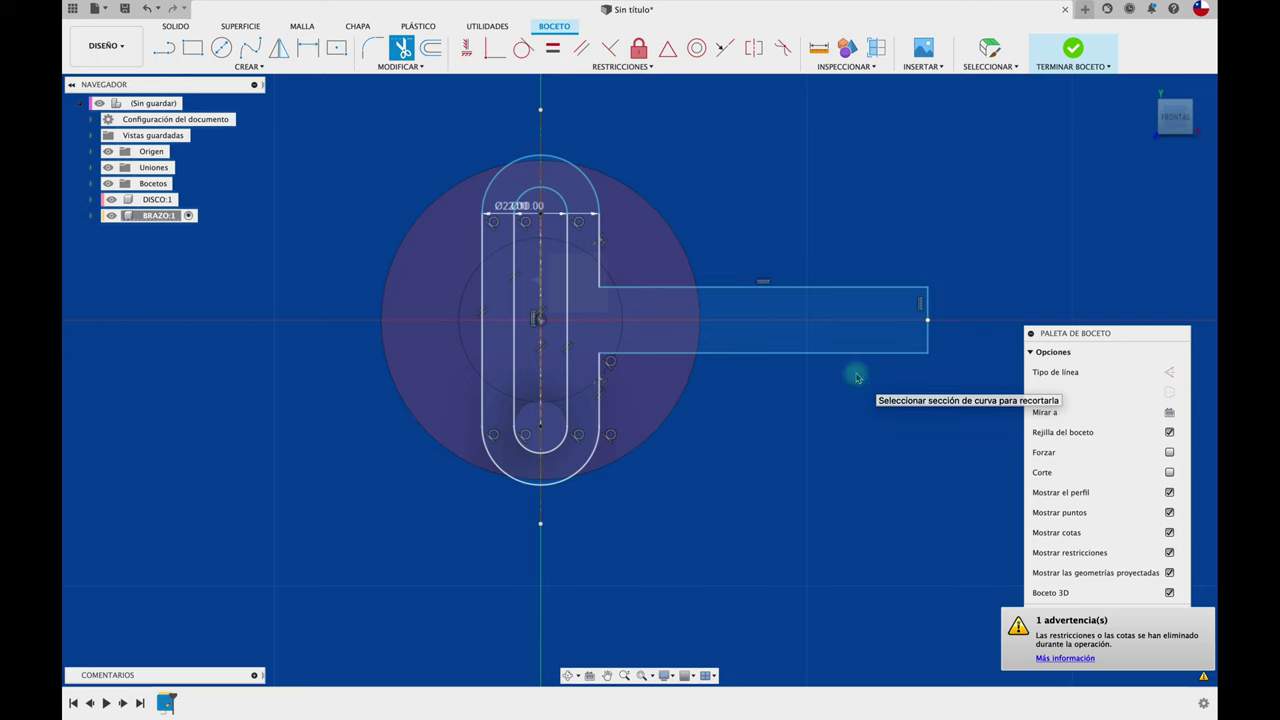
key(Escape)
click(279, 50)
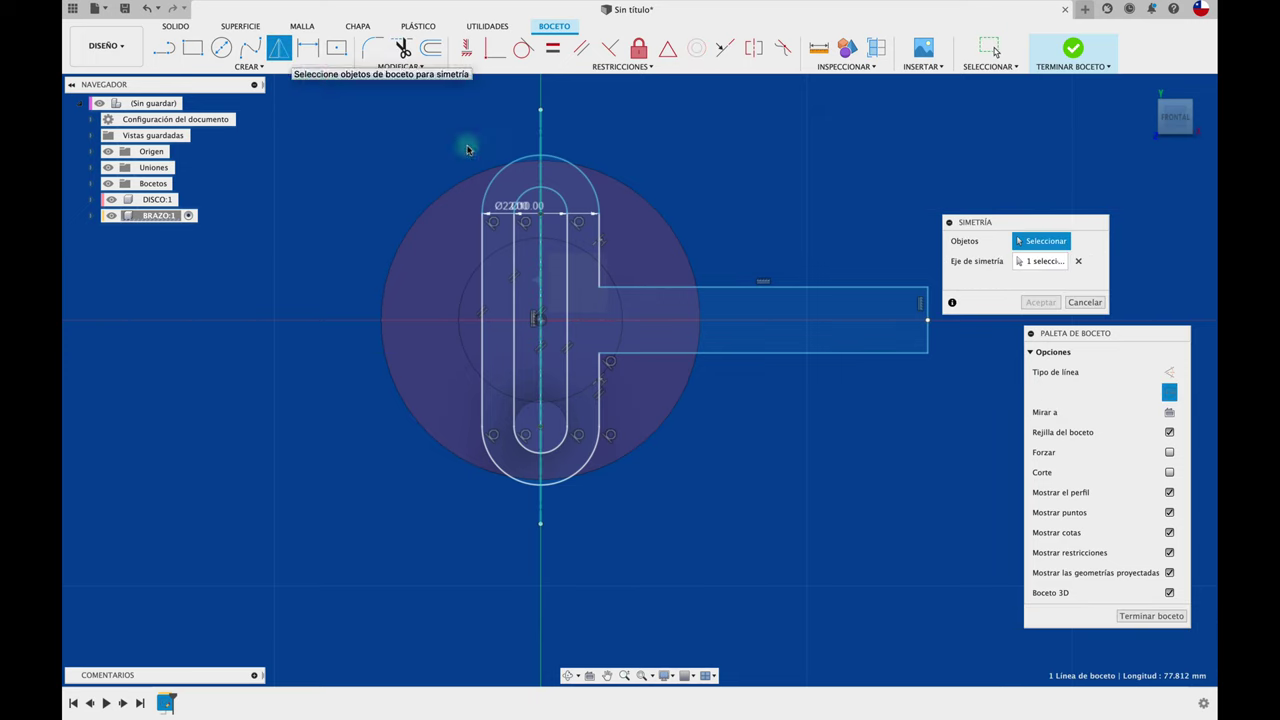
drag(929, 280, 855, 386)
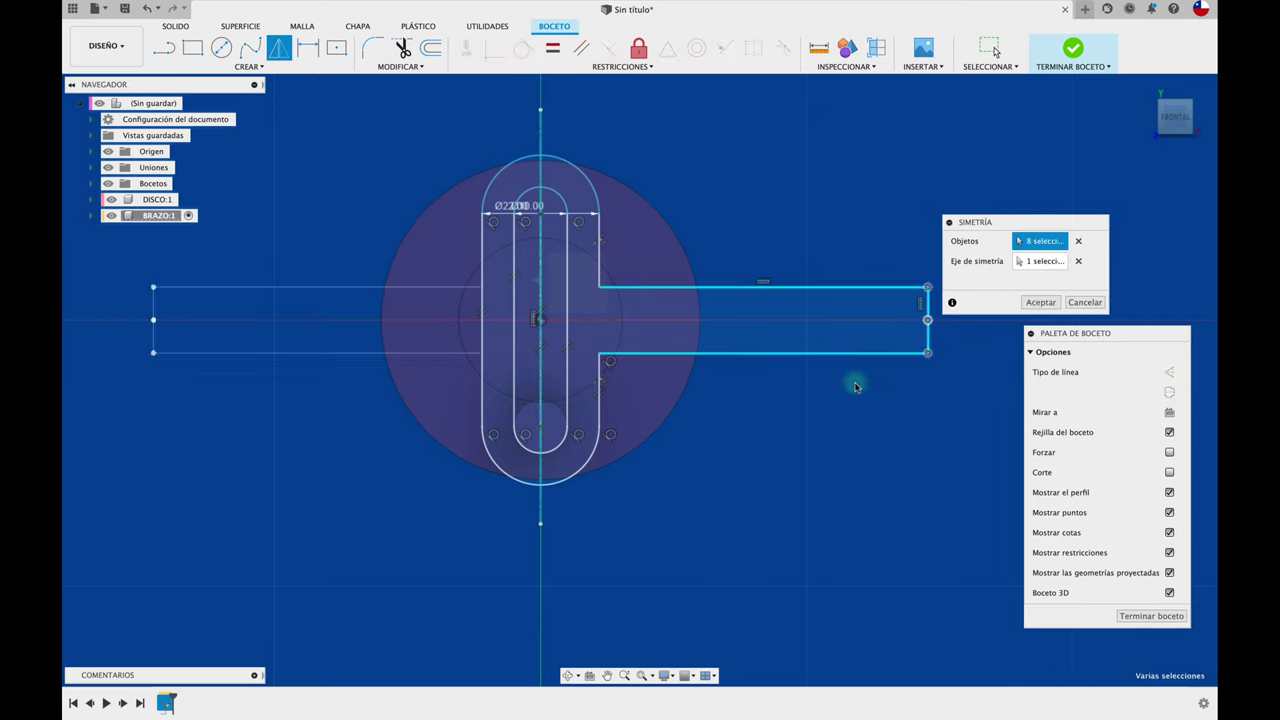
click(1045, 306)
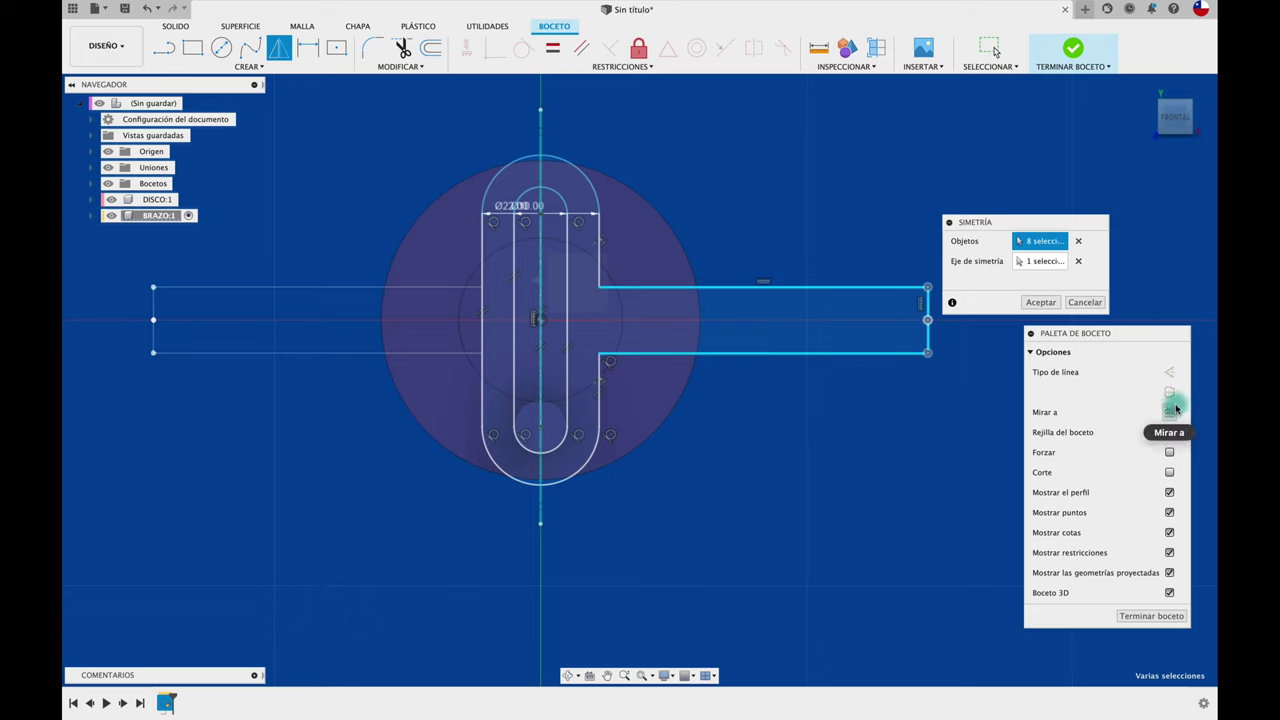
click(1048, 303)
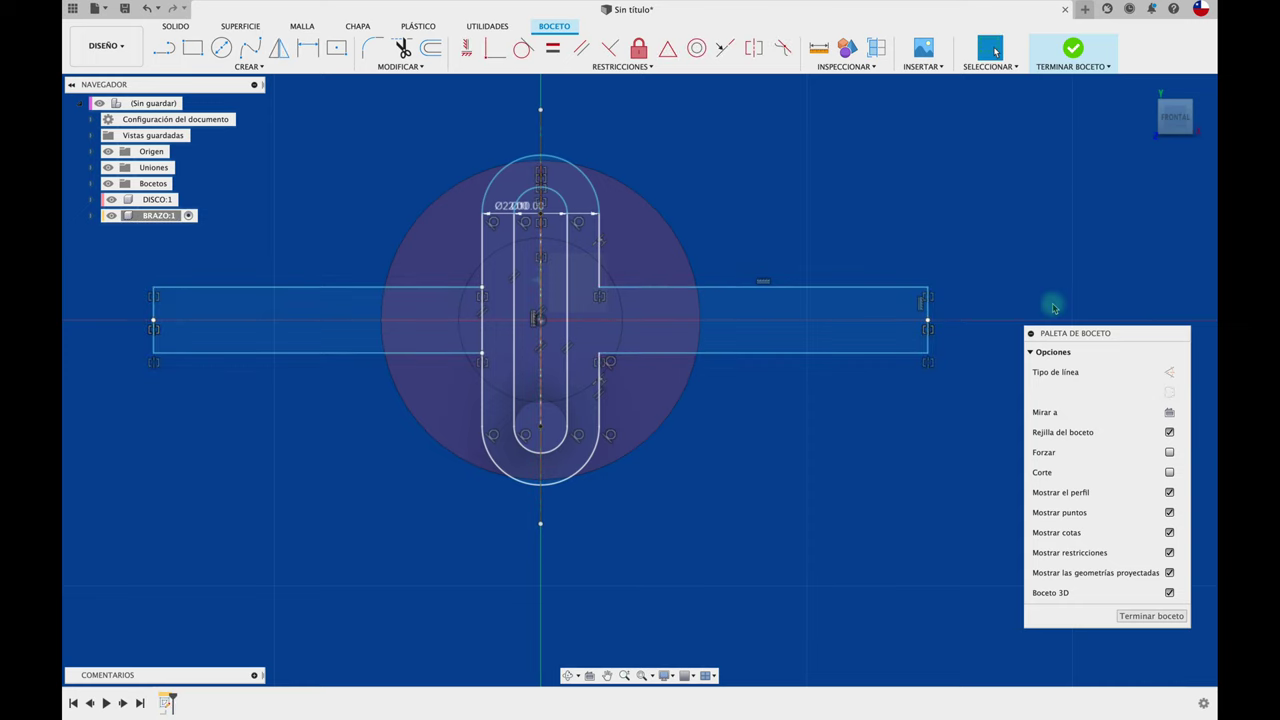
Trim the slot edge inside the left arm and select the arm profile for extrusion.
key(t)
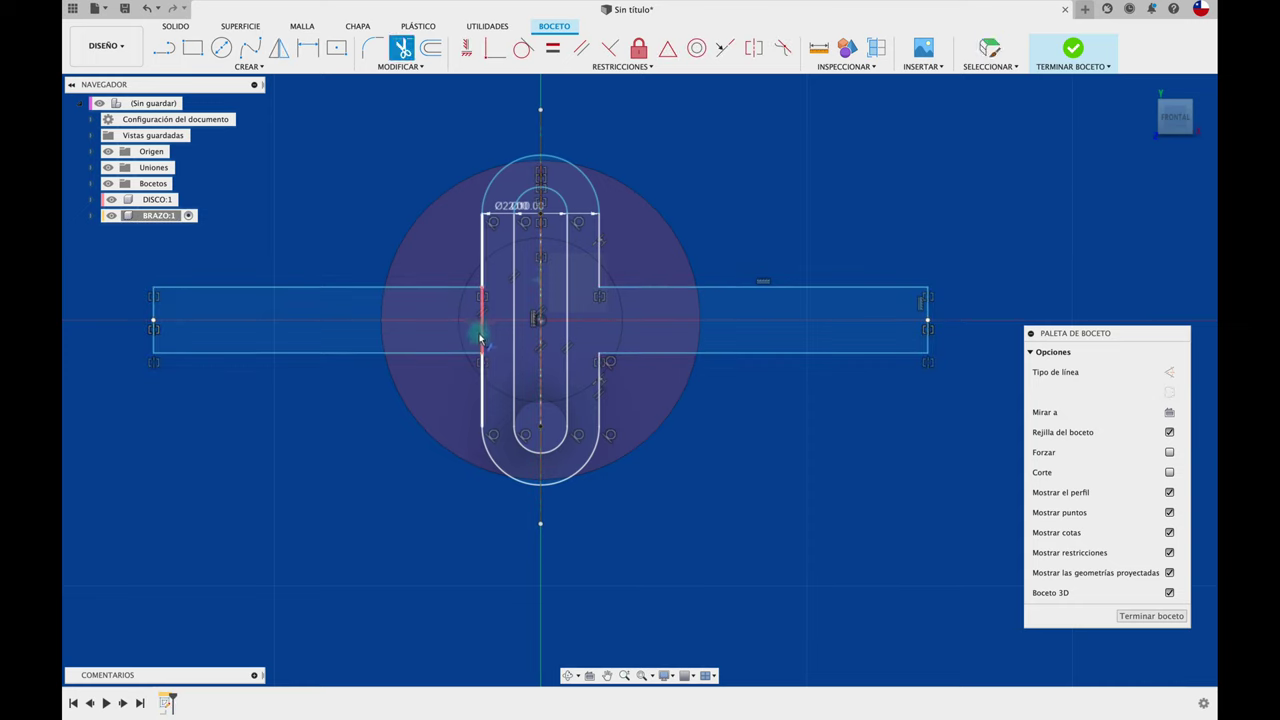
click(480, 340)
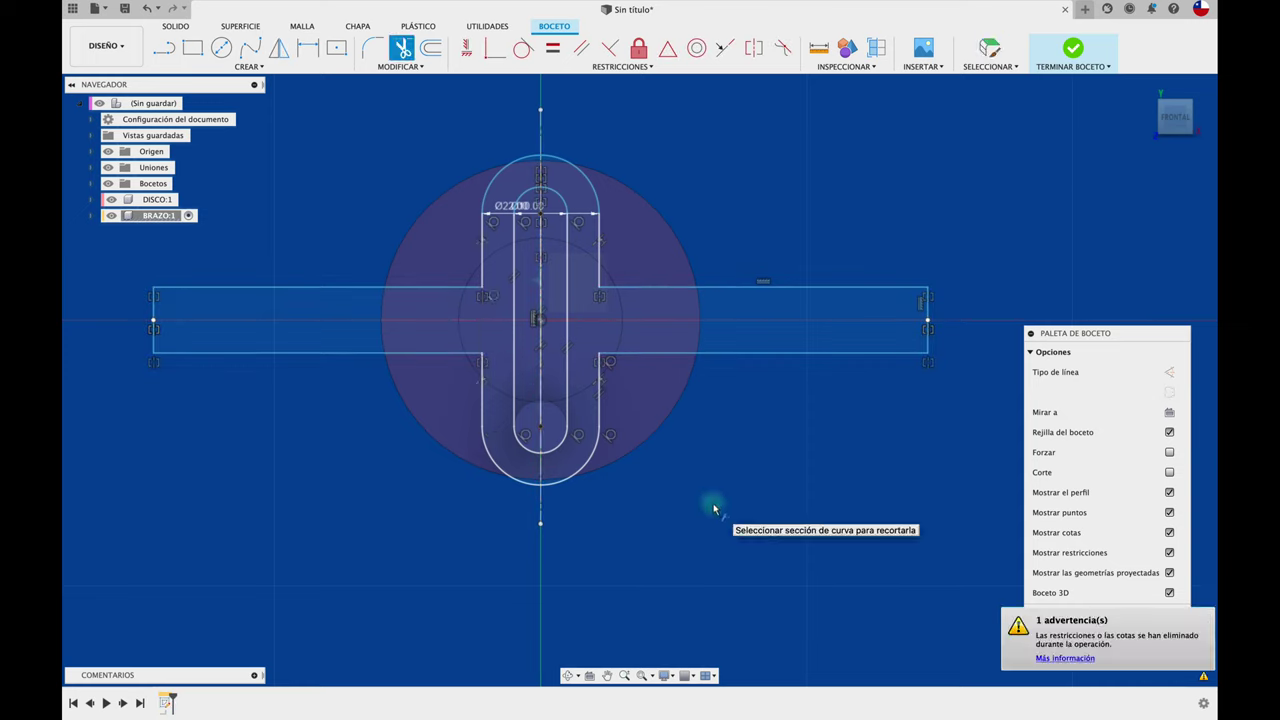
scroll(714, 508, down, 3)
scroll(714, 508, down, 3)
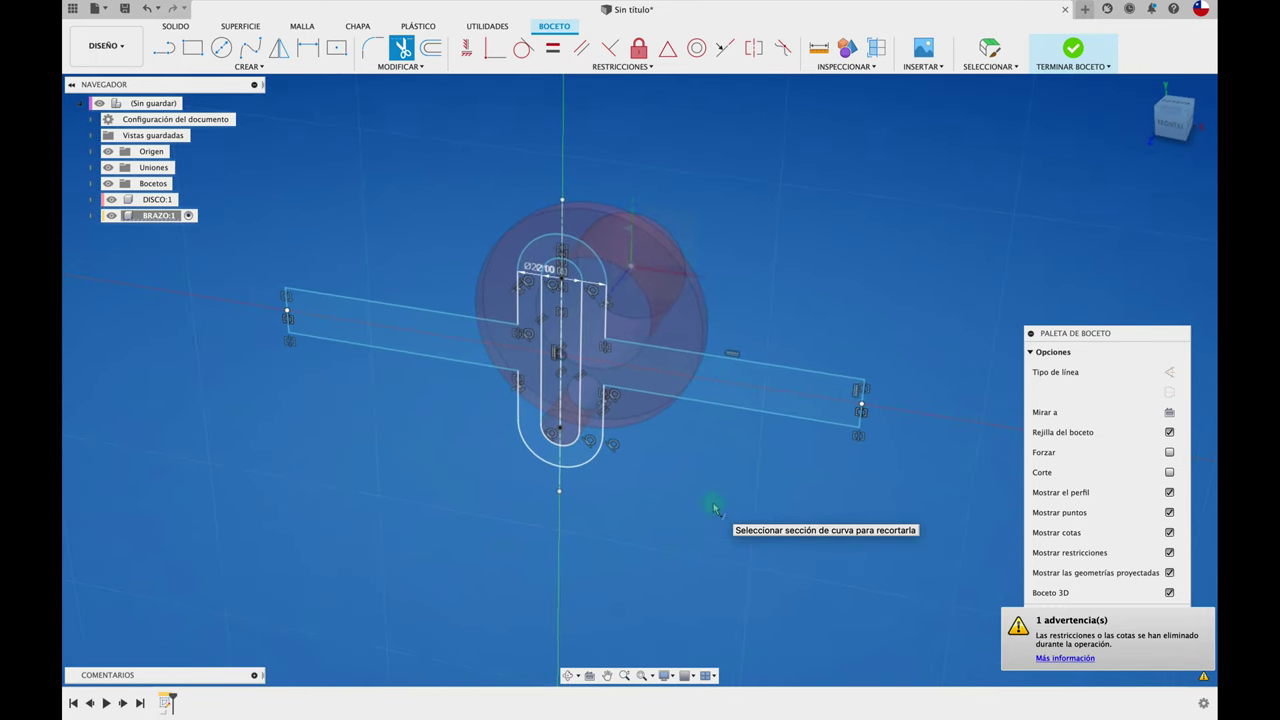
key(e)
click(736, 382)
Extrude the BRAZO arm and slot-ring profiles 5 mm into the solid yoke.
click(590, 430)
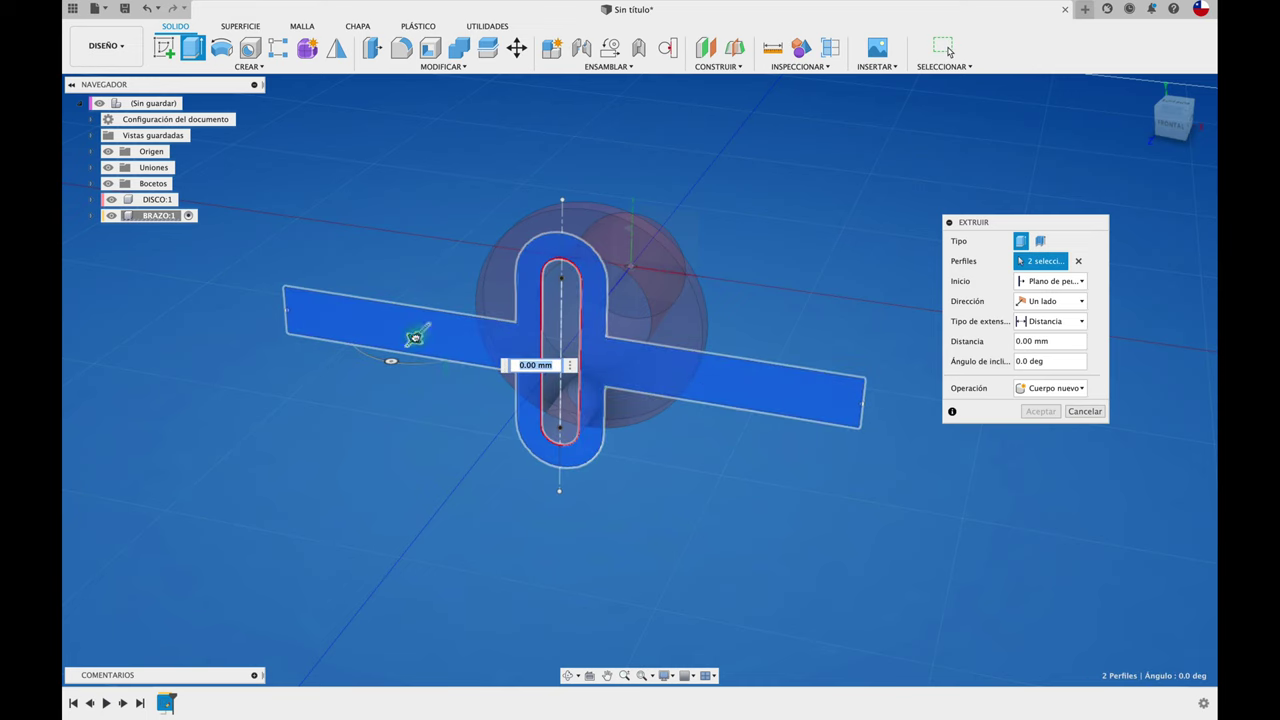
drag(415, 338, 408, 345)
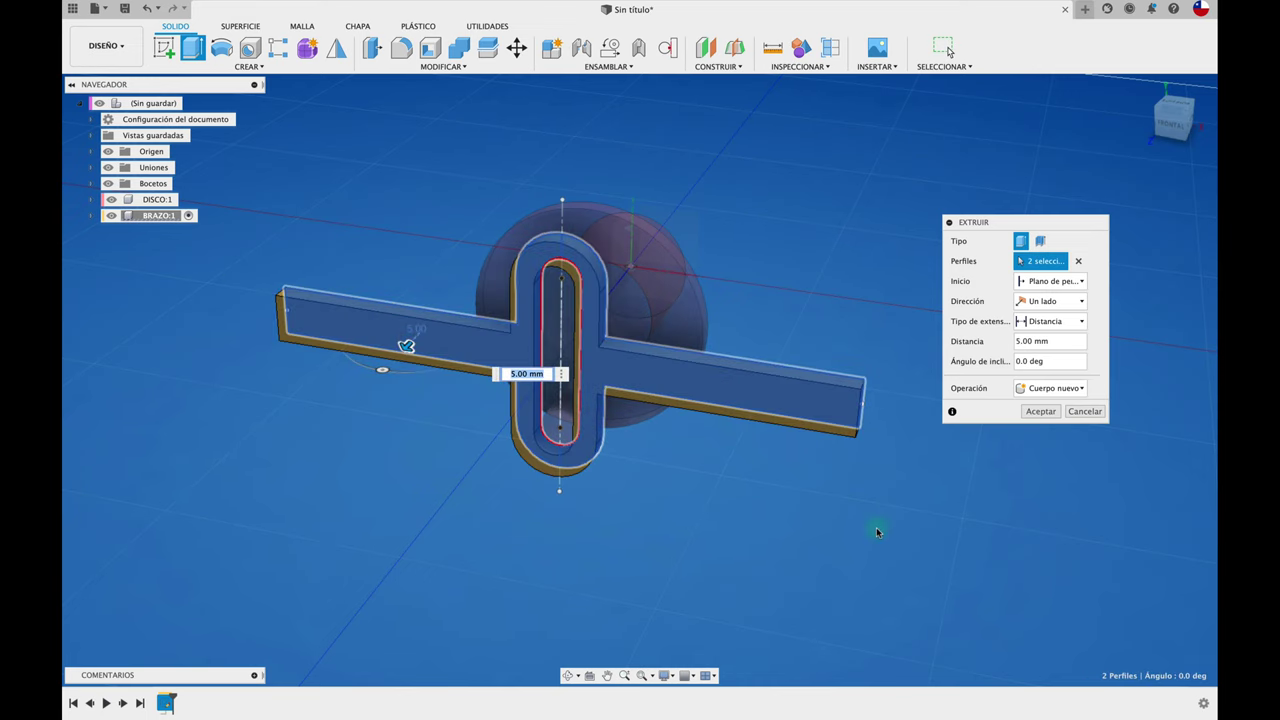
click(1038, 411)
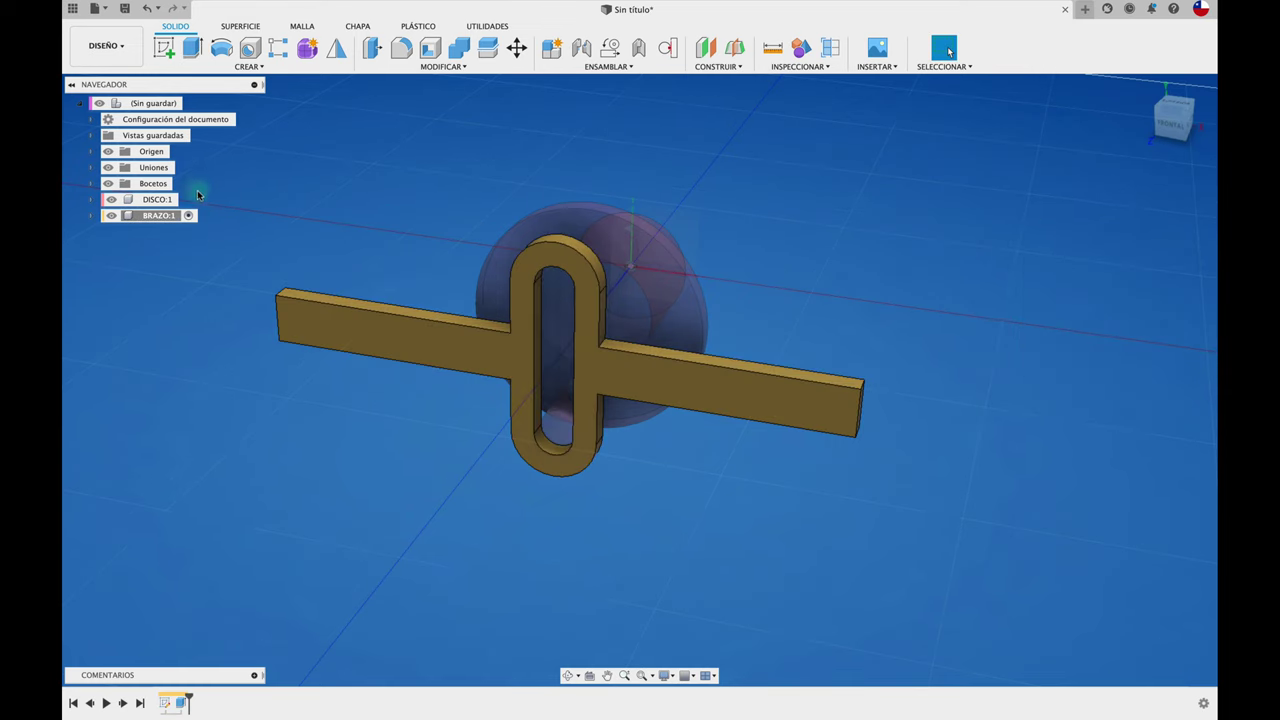
click(188, 103)
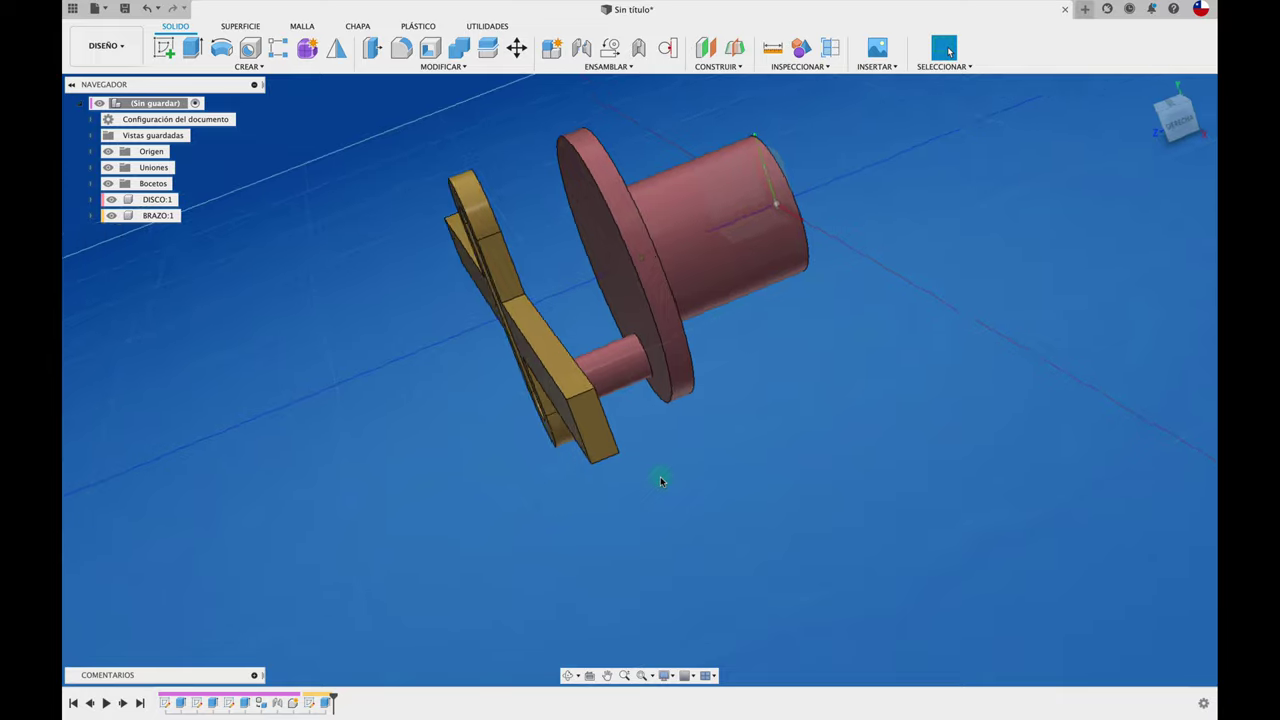
Move the BRAZO:1 arm -20 mm along Z so its slot surrounds the disc's pin.
mouse_move(660, 477)
shift+middle_down()
mouse_move(792, 374)
mouse_move(823, 366)
mouse_move(751, 491)
mouse_move(852, 378)
mouse_move(623, 366)
mouse_move(658, 456)
shift+middle_up()
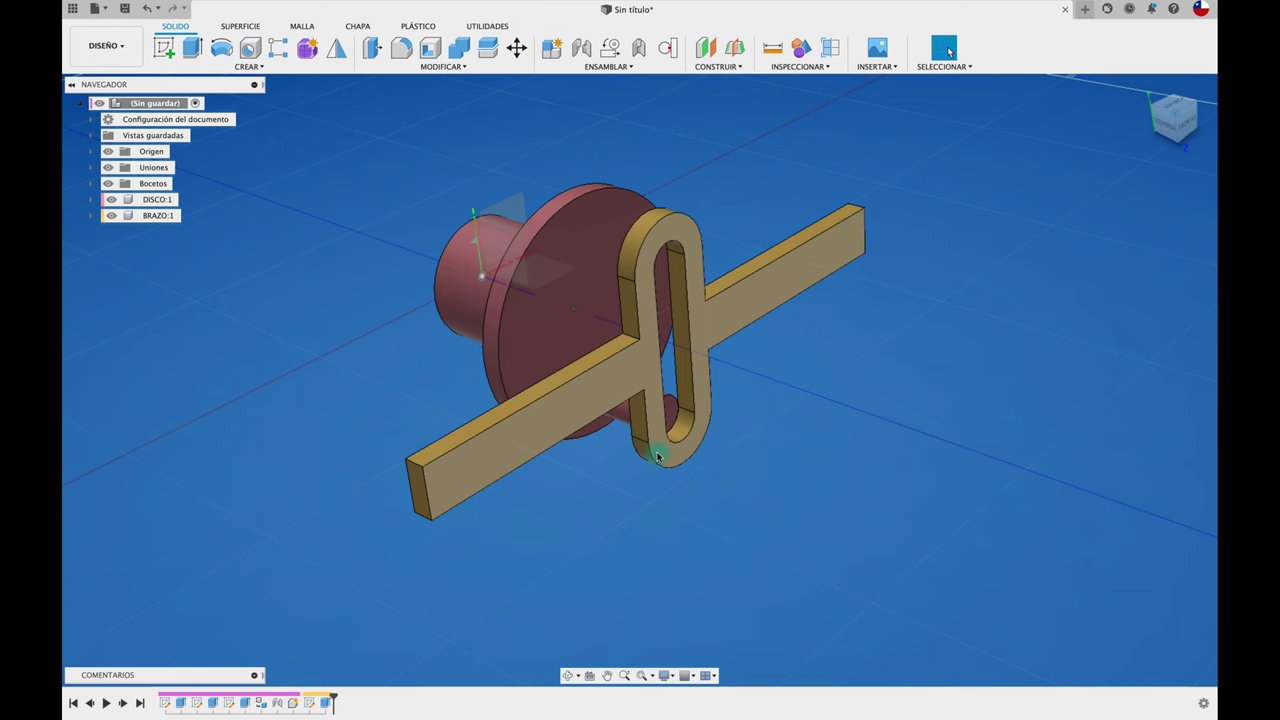
click(157, 216)
key(m)
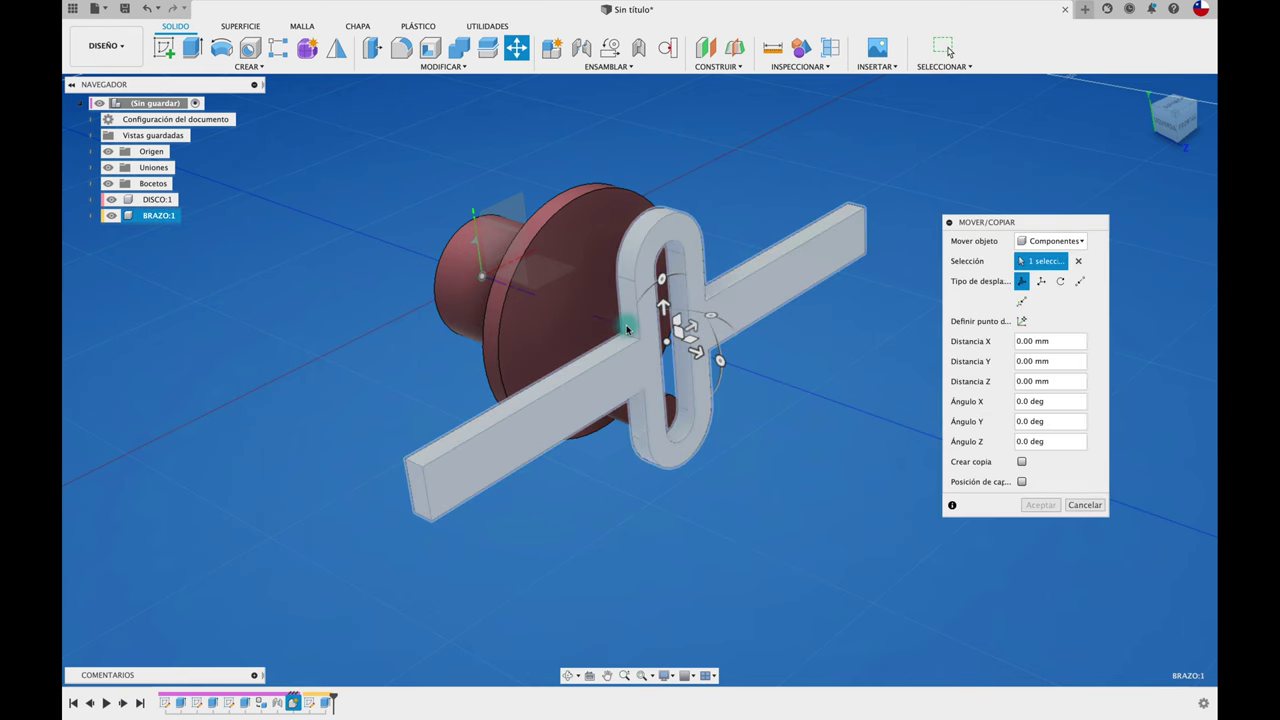
mouse_move(675, 362)
mouse_down()
mouse_move(668, 343)
mouse_move(632, 335)
mouse_up()
mouse_move(720, 460)
shift+middle_down()
mouse_move(723, 414)
mouse_move(900, 480)
shift+middle_up()
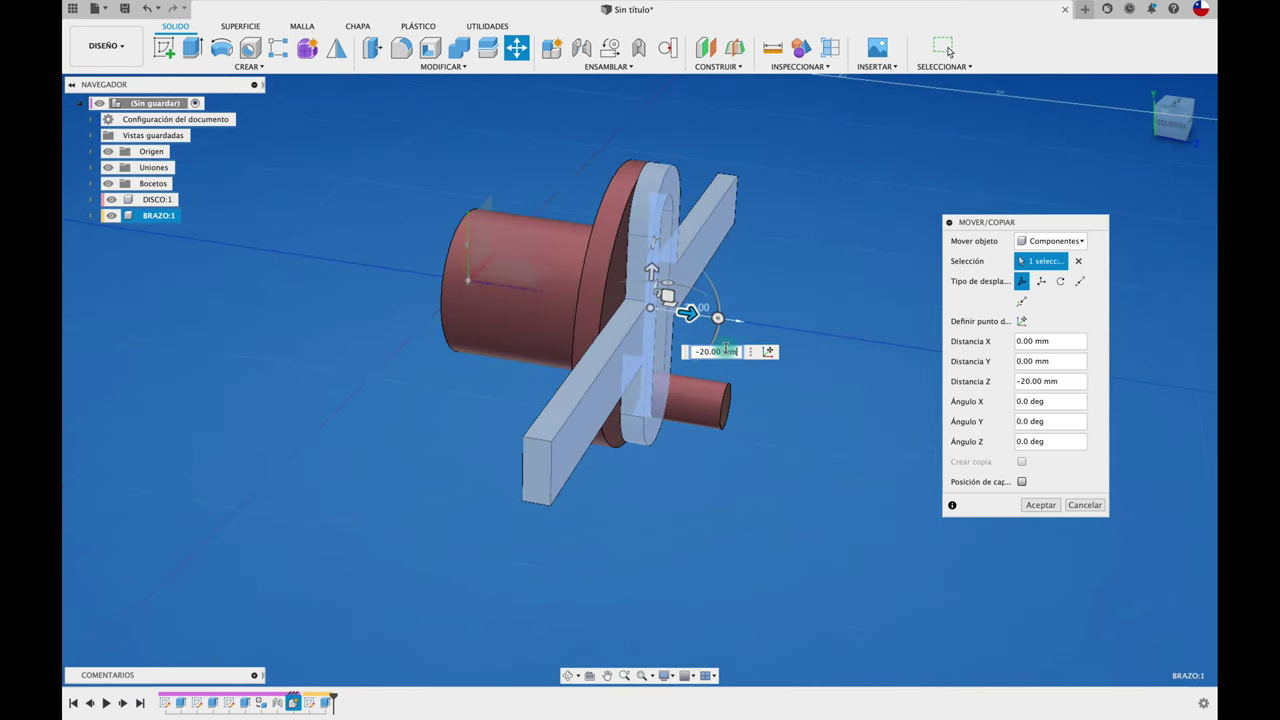
click(1040, 505)
Orbit to a frontal view of the arm and disc, then bring up the root's options.
mouse_move(1040, 505)
shift+middle_down()
mouse_move(873, 475)
mouse_move(377, 250)
mouse_move(269, 413)
mouse_move(282, 408)
shift+middle_up()
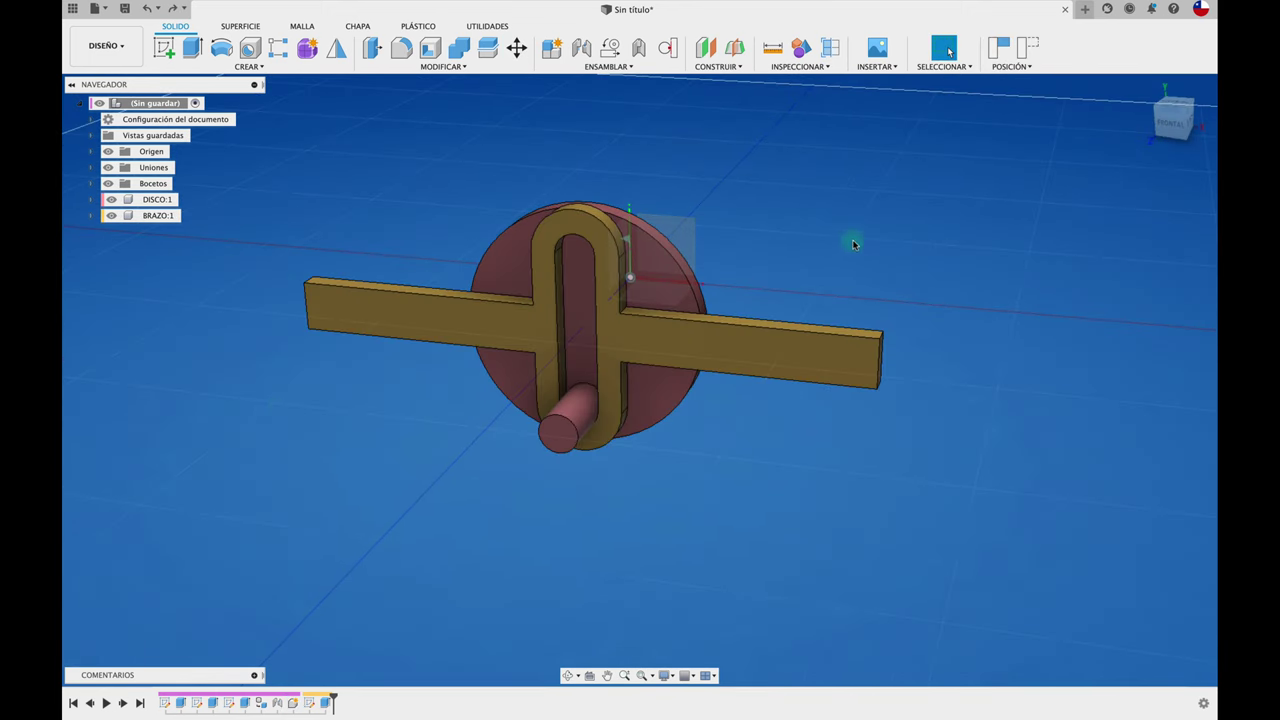
scroll(853, 244, up, 1)
shift+middle_drag(853, 244, 814, 260)
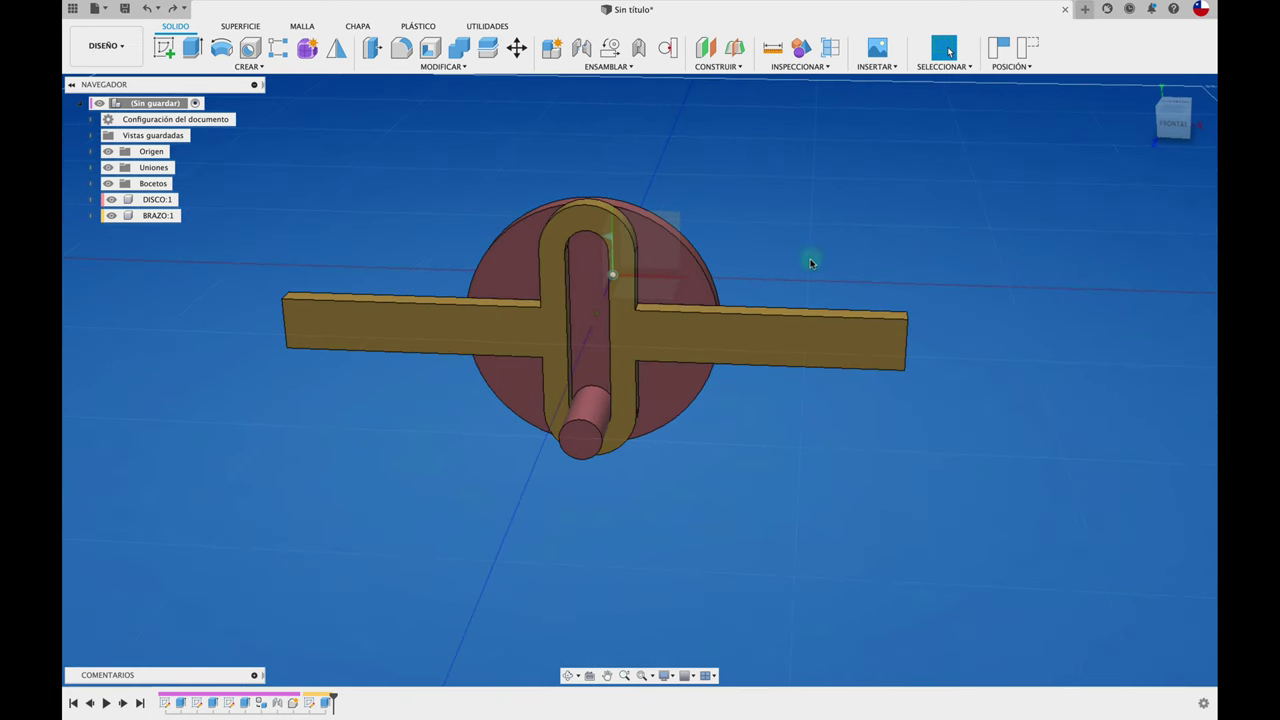
right_click(161, 104)
Create a new component named SOPORTE under the root assembly.
click(193, 121)
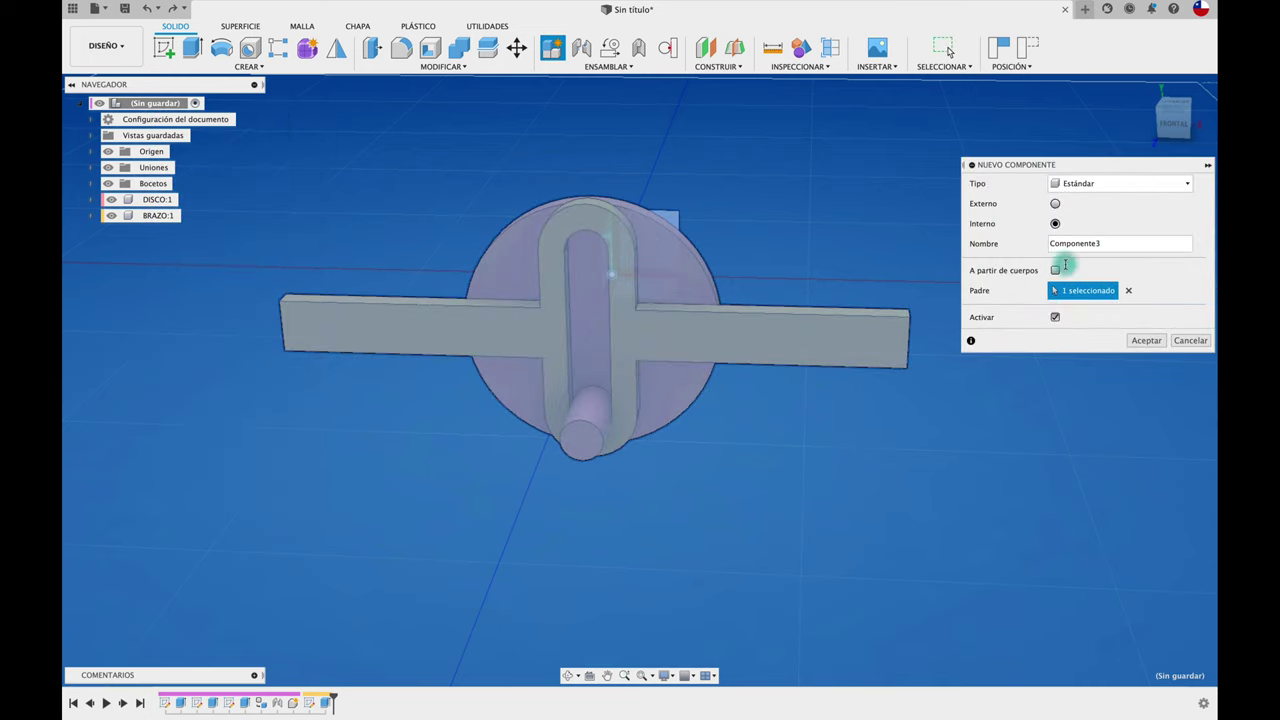
click(1118, 244)
text(SOPORTE)
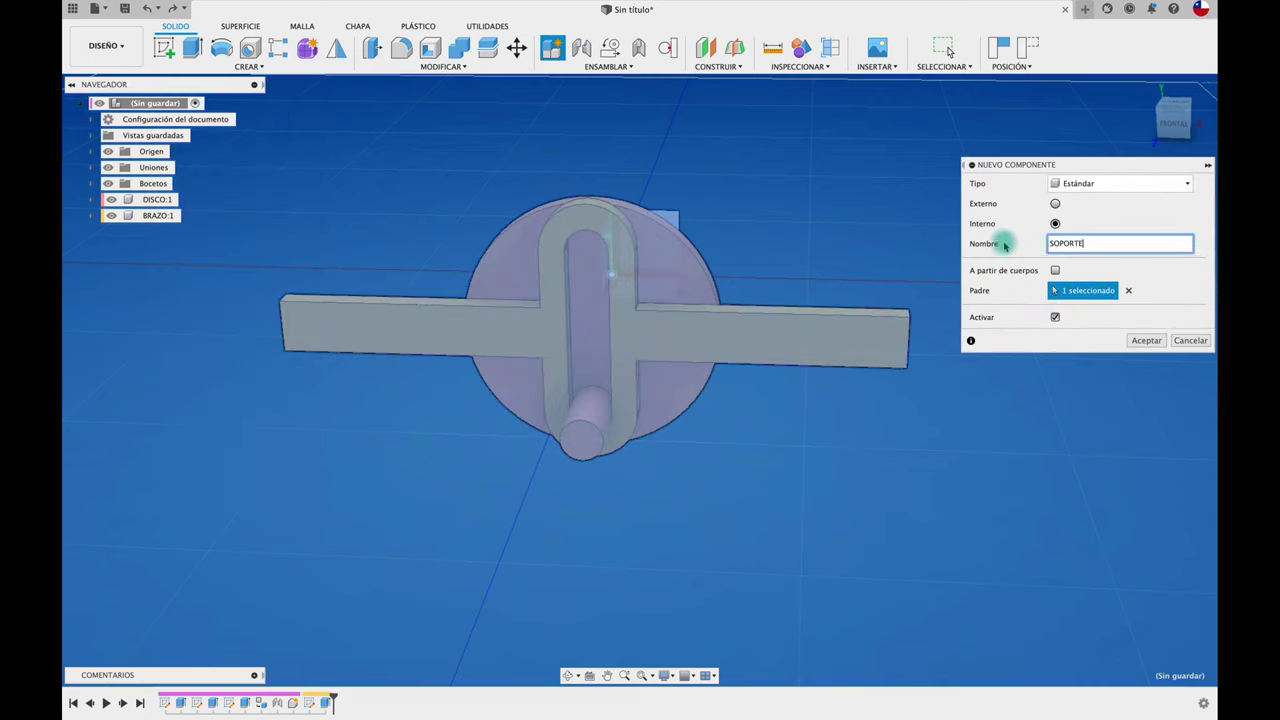
click(1147, 341)
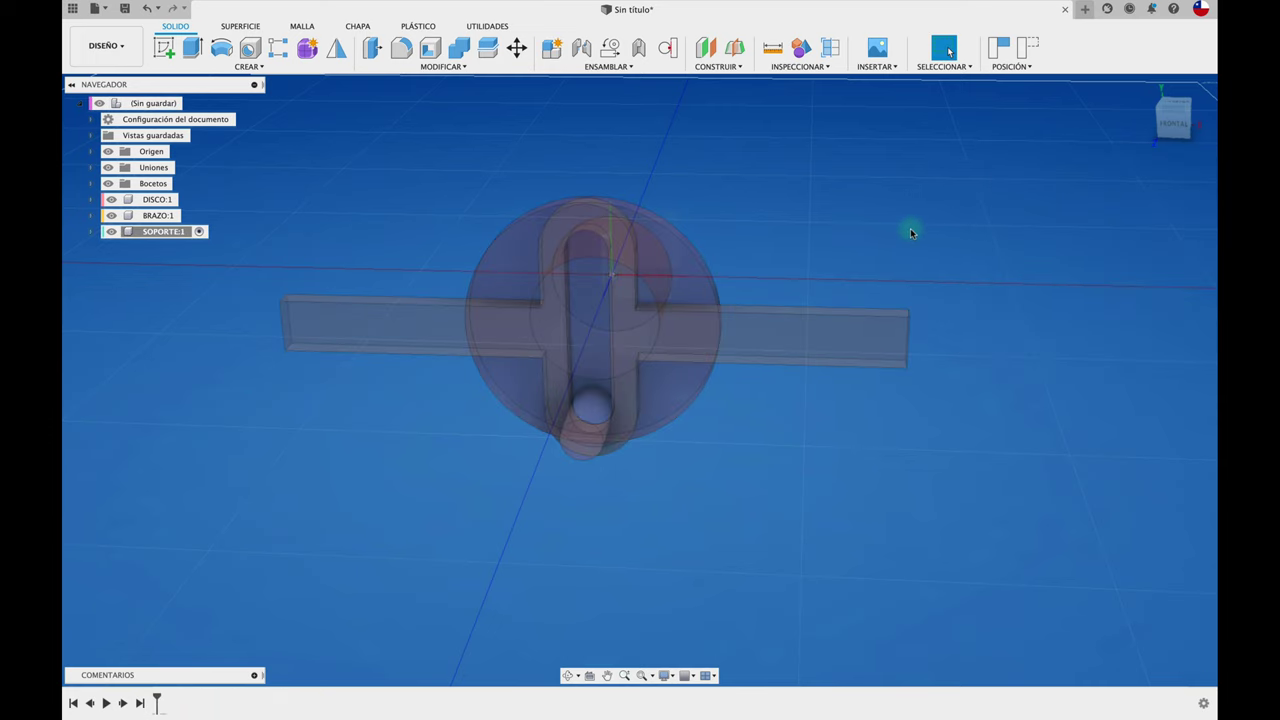
shift+middle_drag(910, 228, 869, 262)
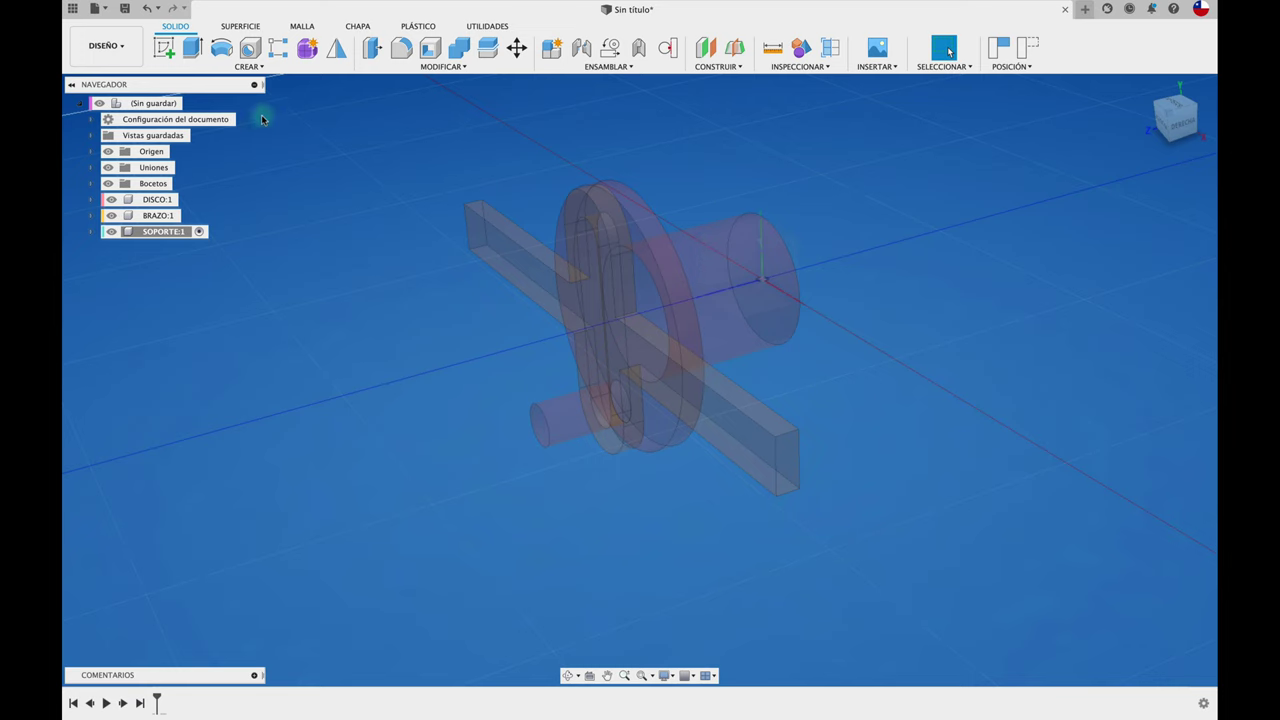
Sketch a center rectangle around the arm's end on its end face.
click(170, 54)
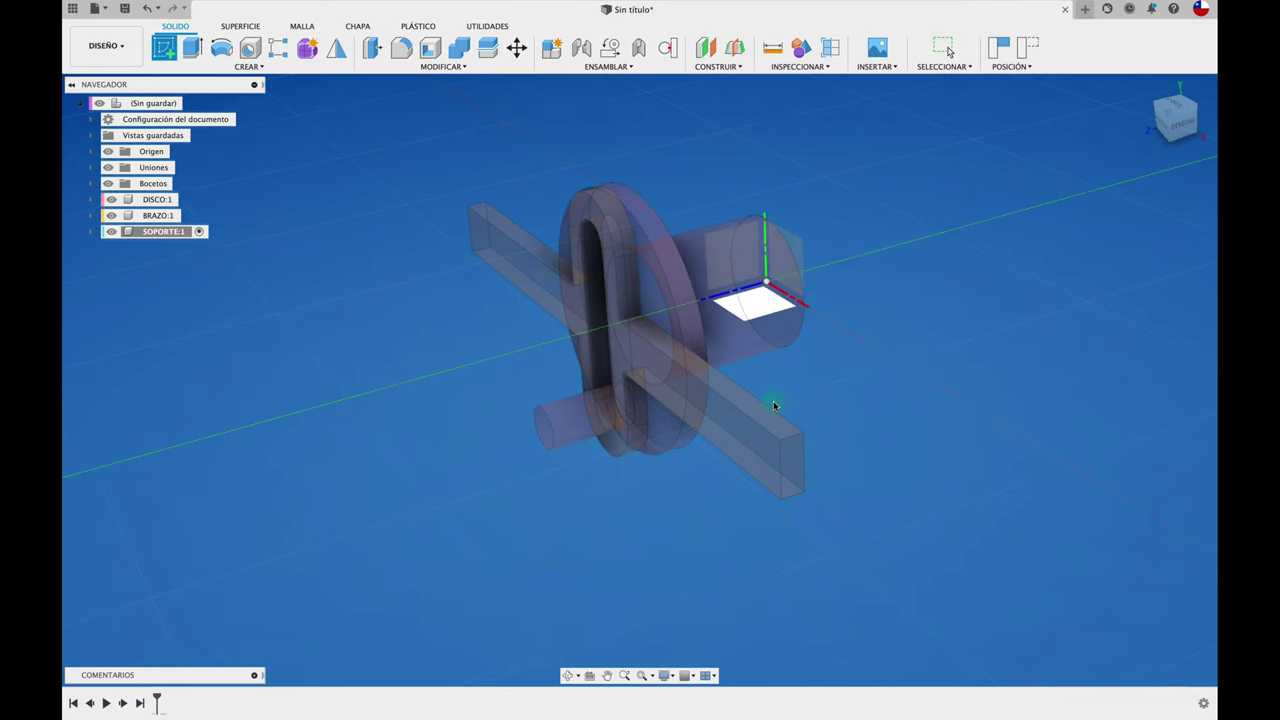
click(781, 456)
click(680, 376)
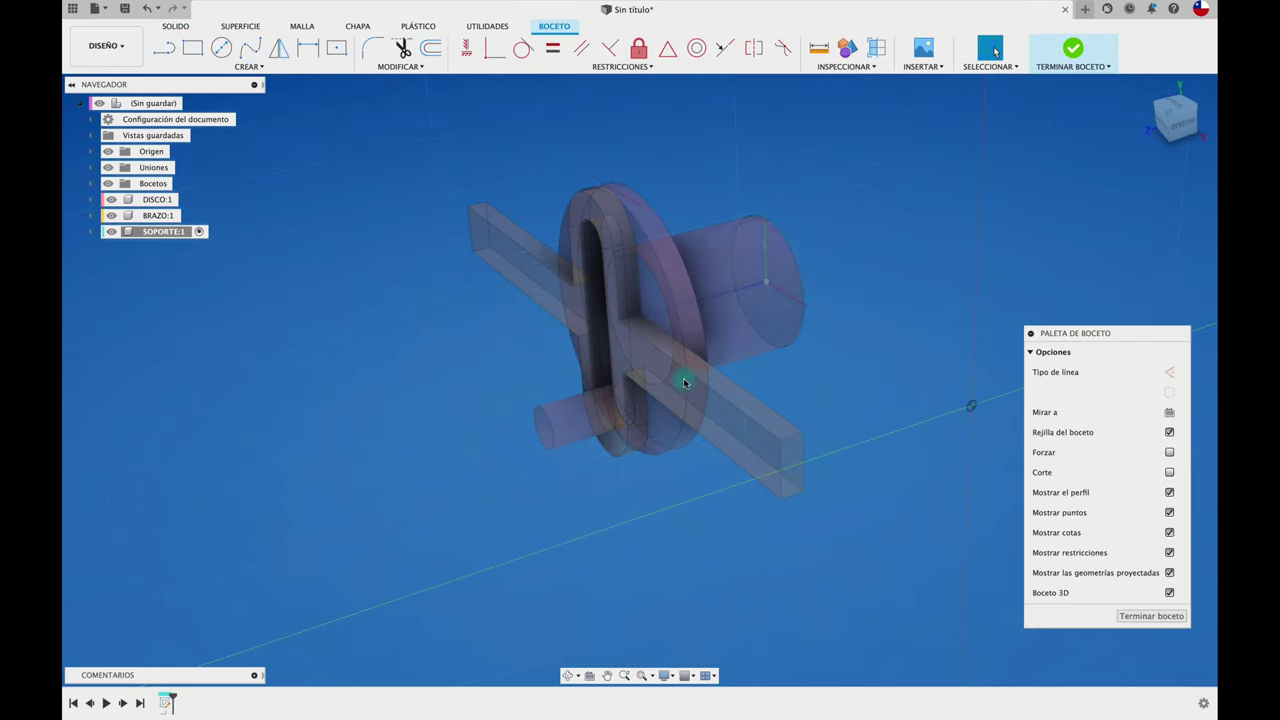
click(335, 48)
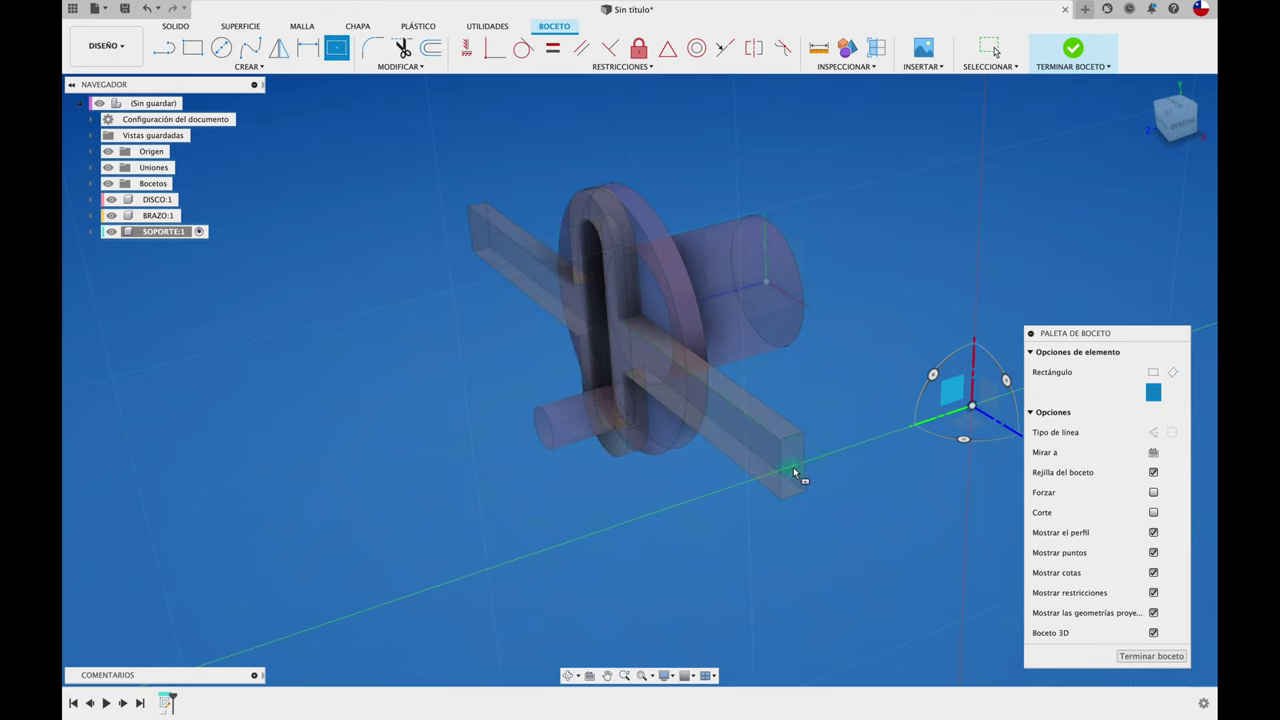
scroll(792, 434, up, 3)
scroll(797, 480, up, 3)
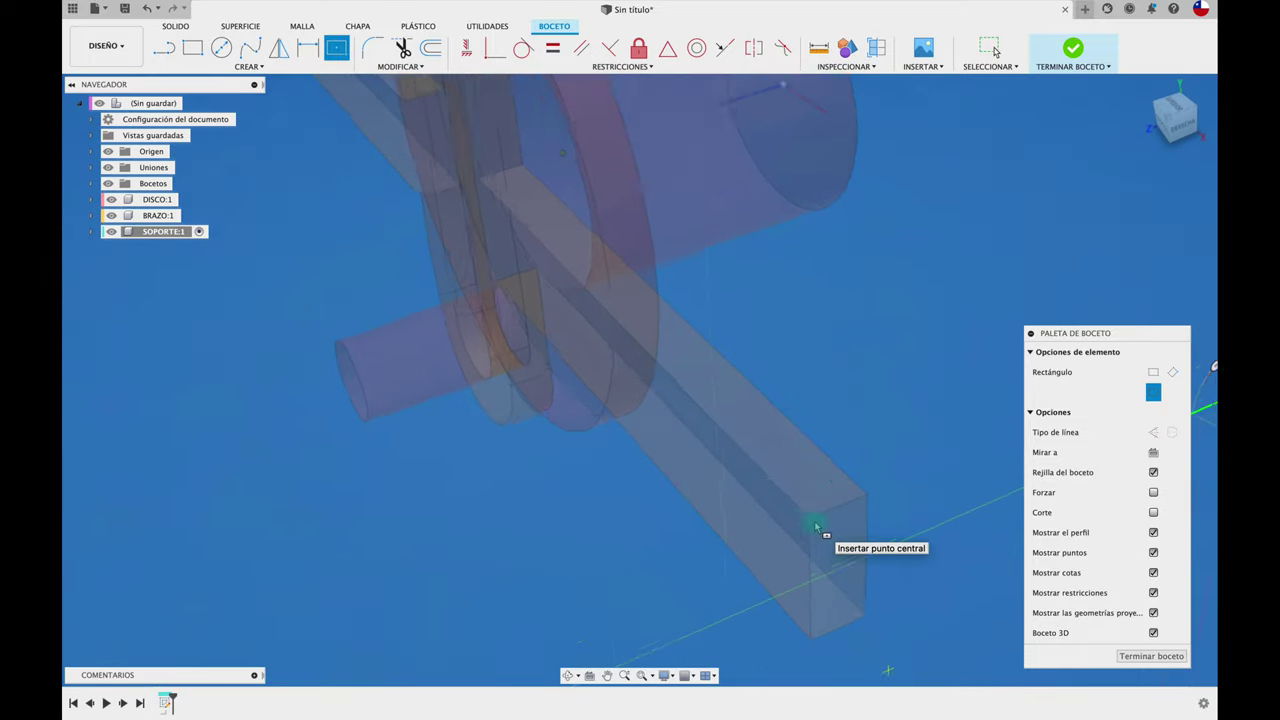
scroll(798, 485, up, 2)
scroll(798, 485, down, 3)
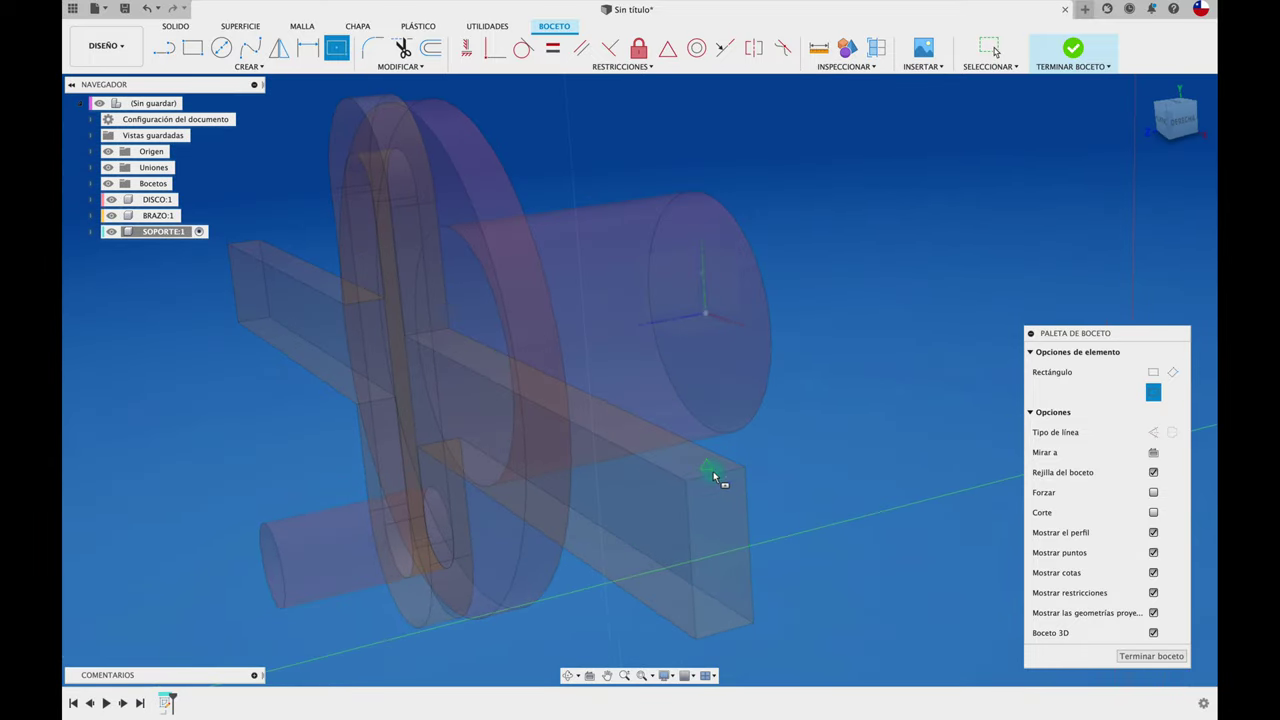
click(718, 552)
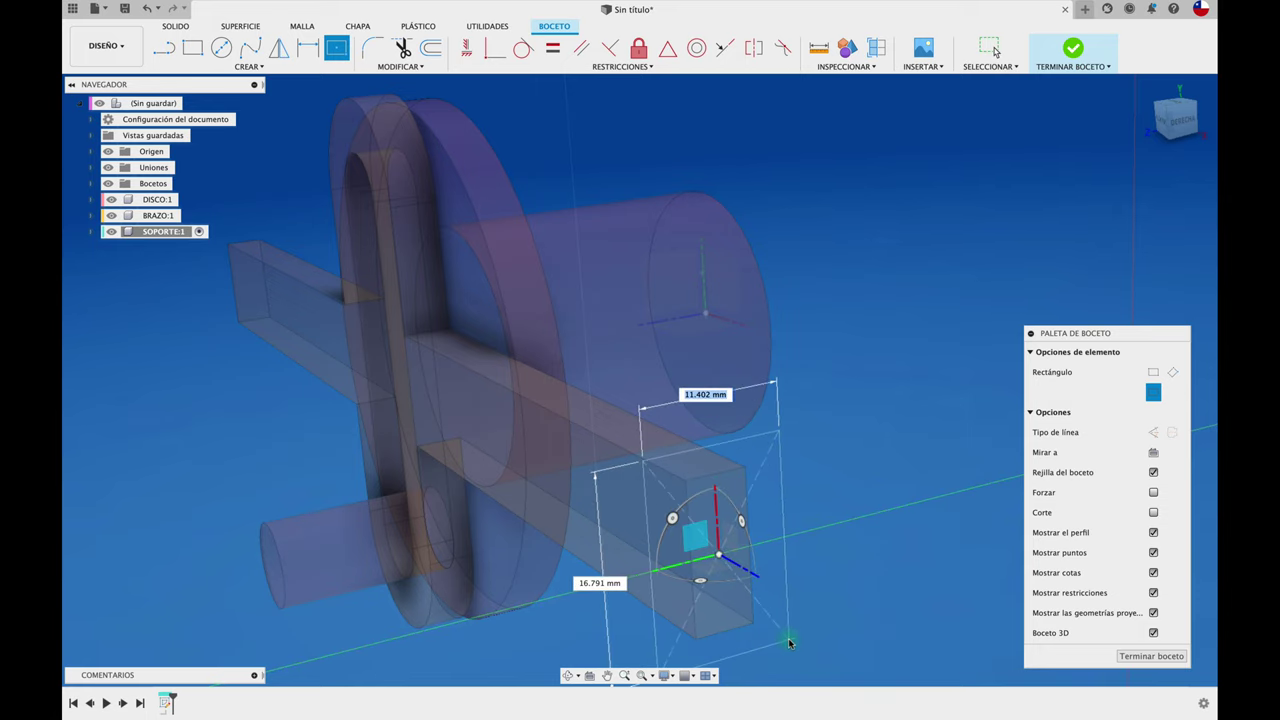
scroll(771, 651, down, 3)
scroll(760, 640, down, 2)
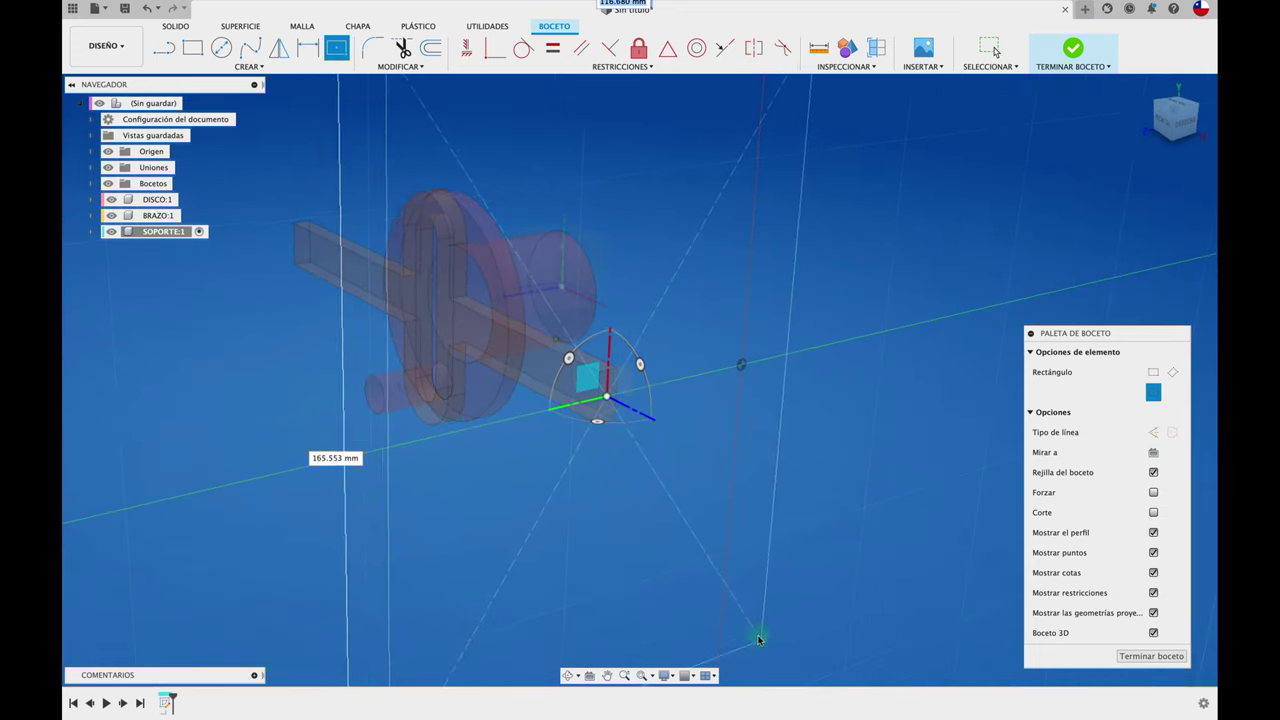
click(644, 499)
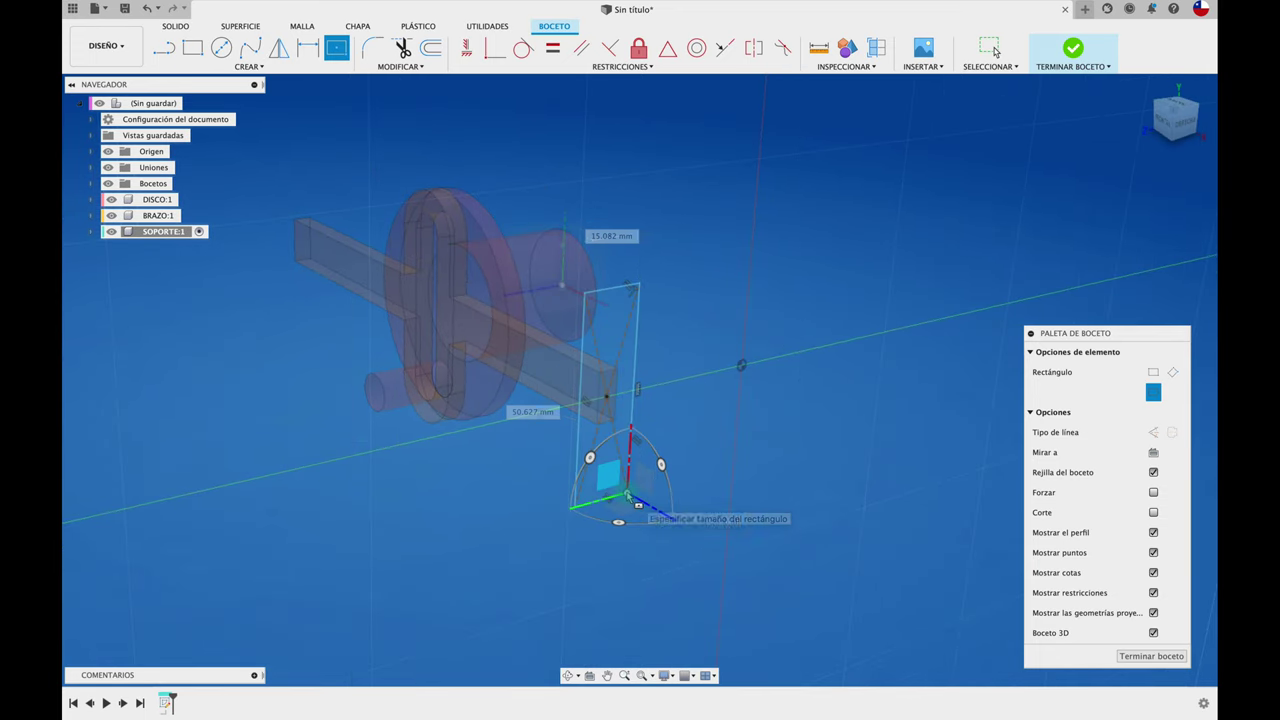
shift+middle_drag(644, 499, 706, 500)
Extrude the rectangle profile -10 mm into the support block.
key(e)
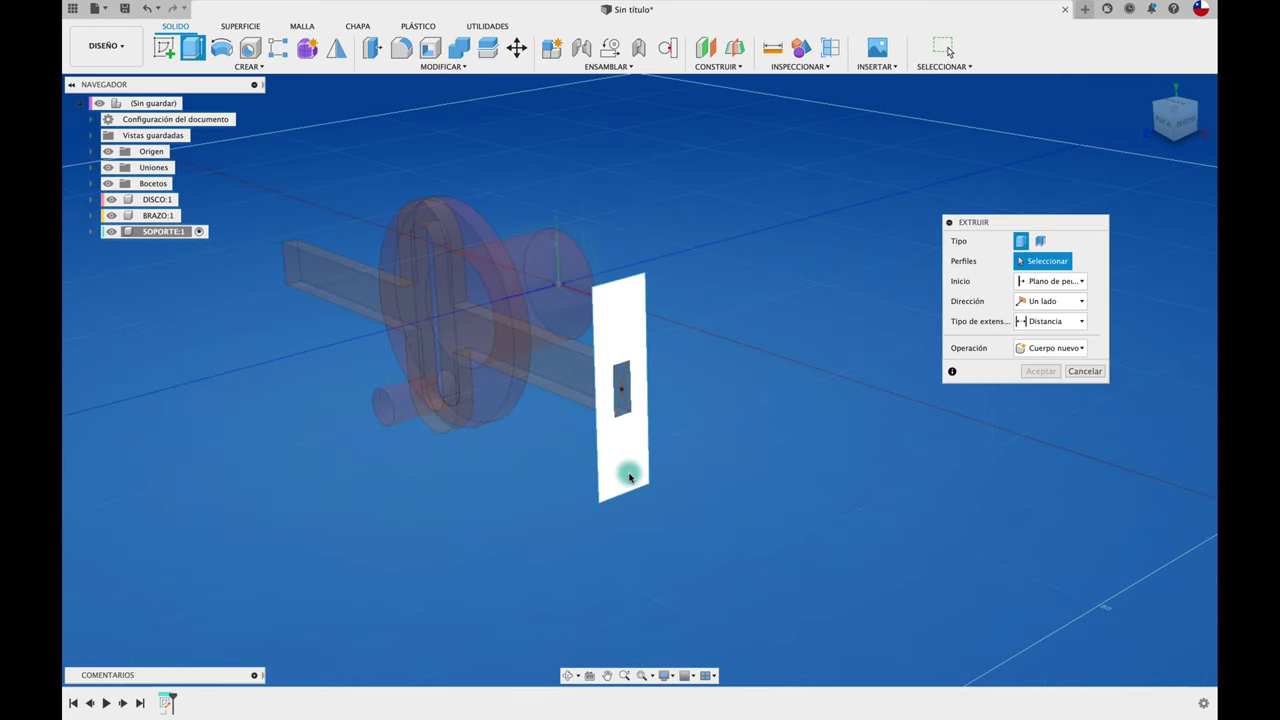
click(629, 478)
mouse_move(622, 395)
mouse_down()
mouse_move(580, 374)
mouse_move(592, 384)
mouse_up()
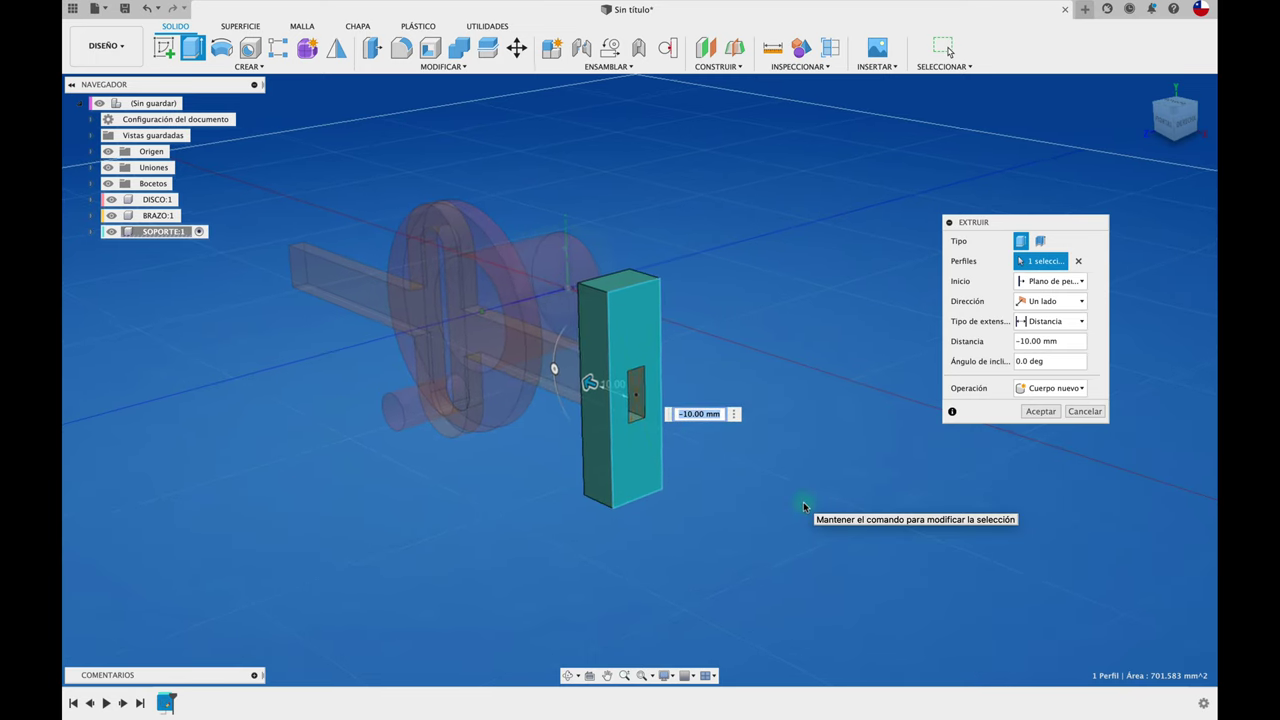
click(1025, 416)
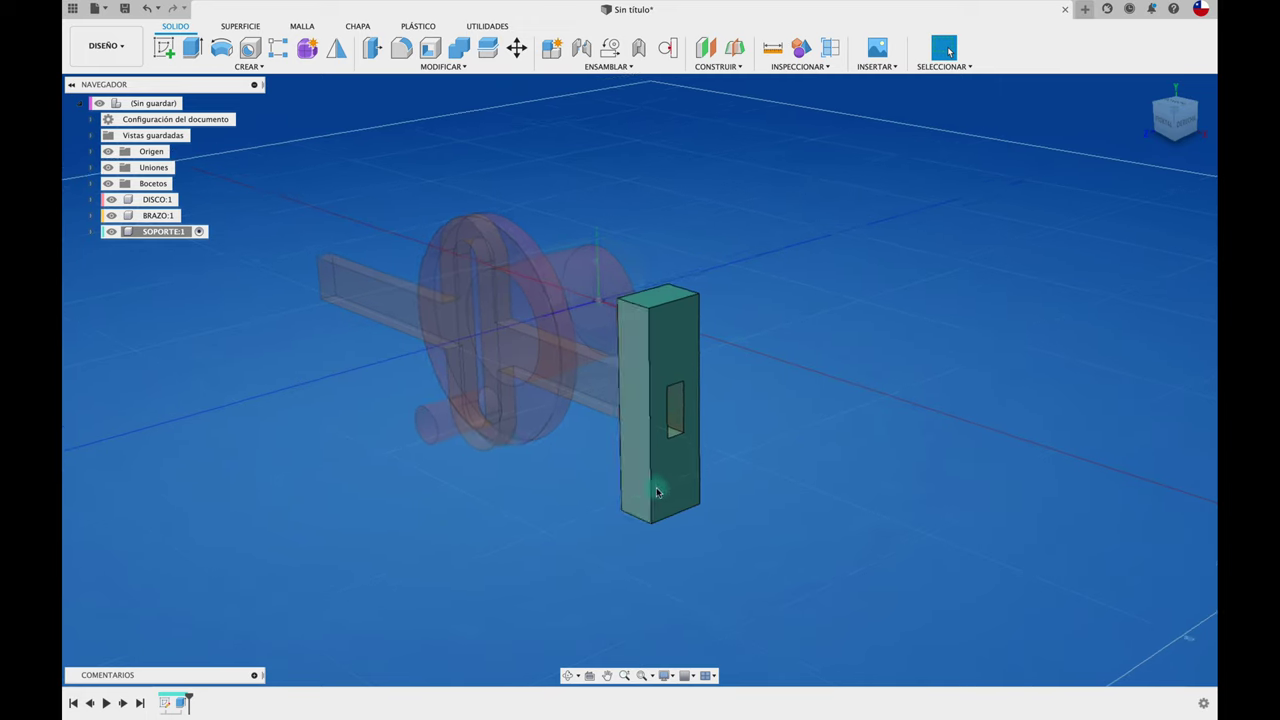
Move the SOPORTE:1 block -25 mm along X.
click(185, 234)
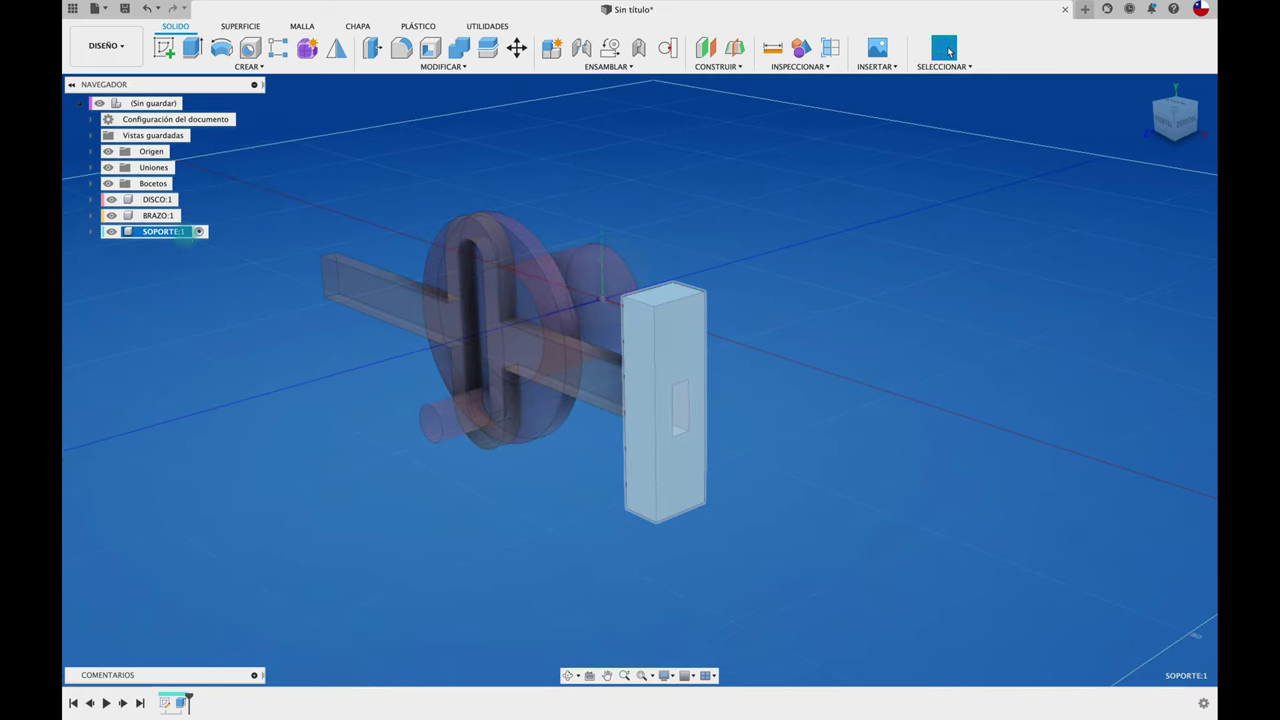
key(m)
drag(692, 418, 638, 406)
shift+middle_drag(752, 468, 758, 400)
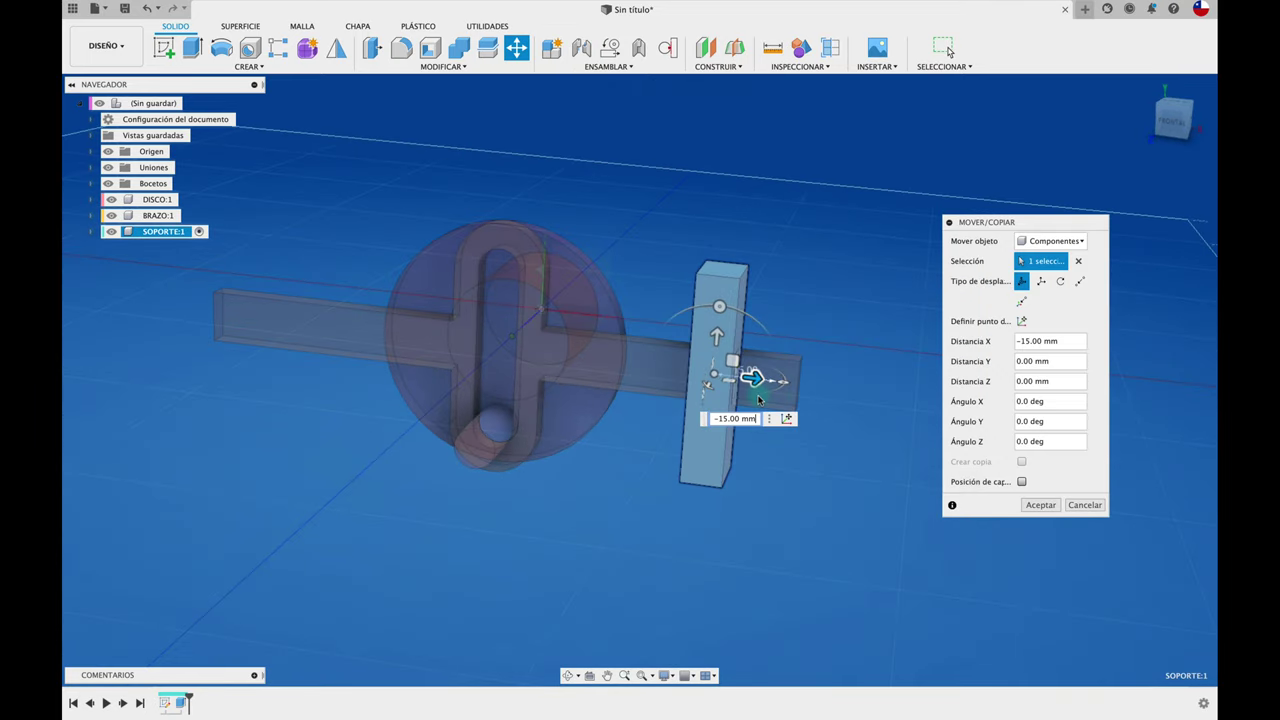
drag(756, 380, 716, 376)
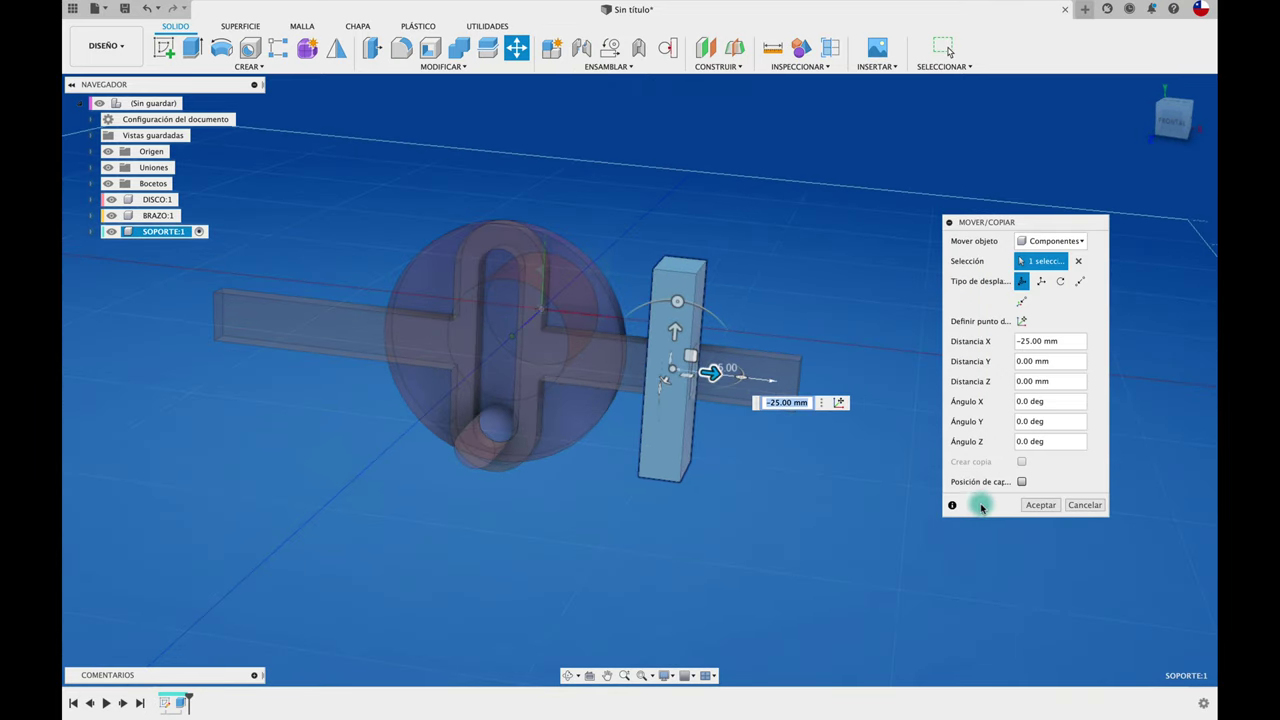
click(1037, 508)
shift+middle_drag(897, 503, 449, 487)
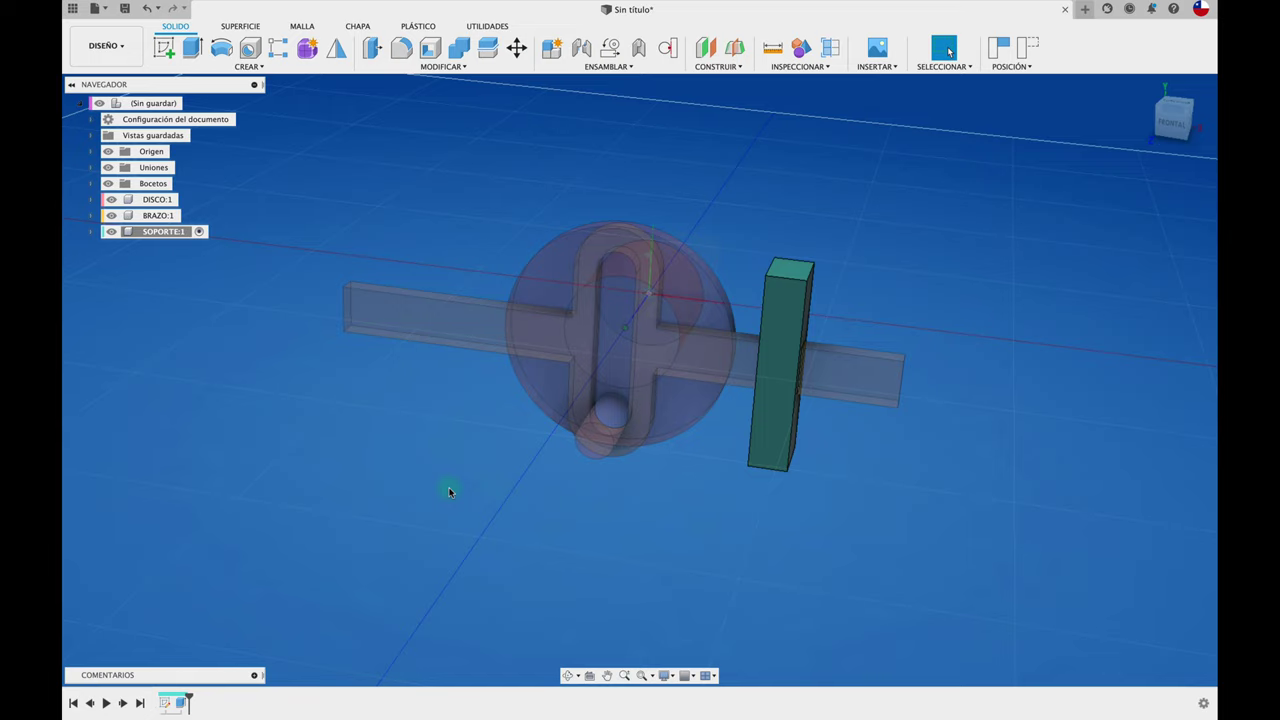
shift+scroll(449, 487, up, 2)
shift+scroll(449, 487, up, 3)
shift+scroll(449, 487, up, 2)
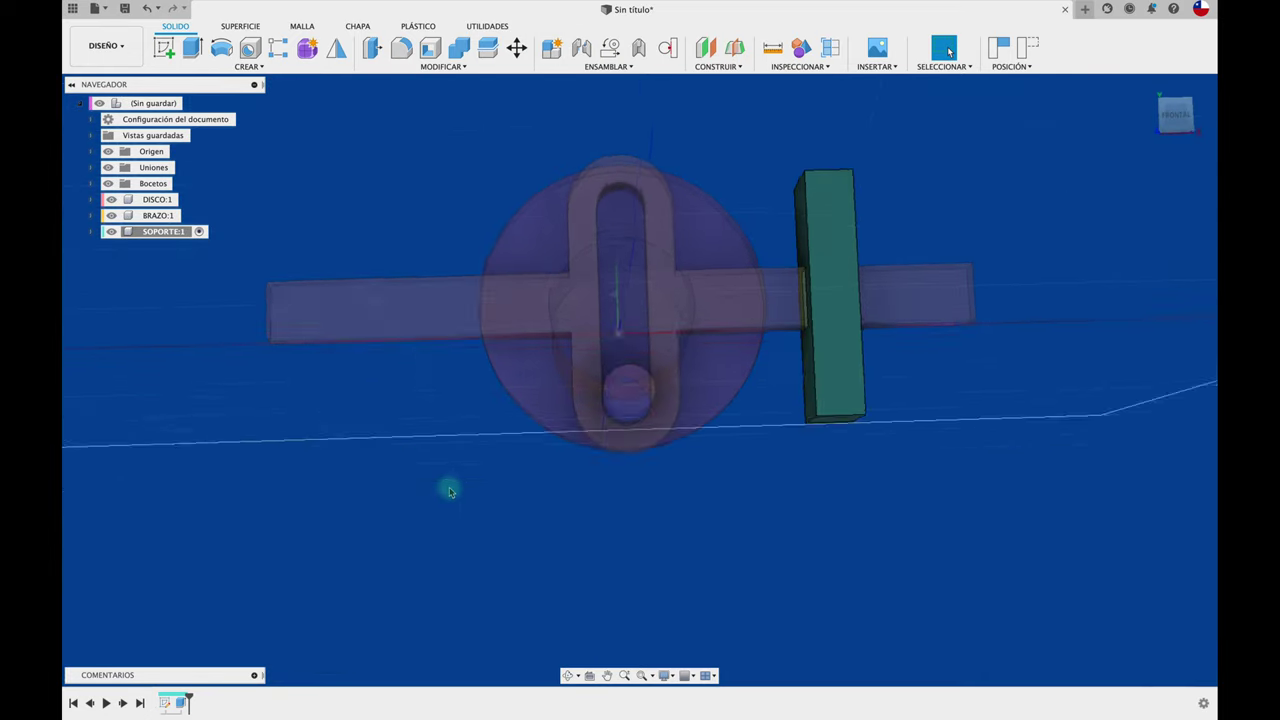
shift+scroll(449, 487, up, 2)
shift+middle_drag(449, 491, 480, 357)
Push/pull the block's bottom face 20 mm downward.
click(372, 47)
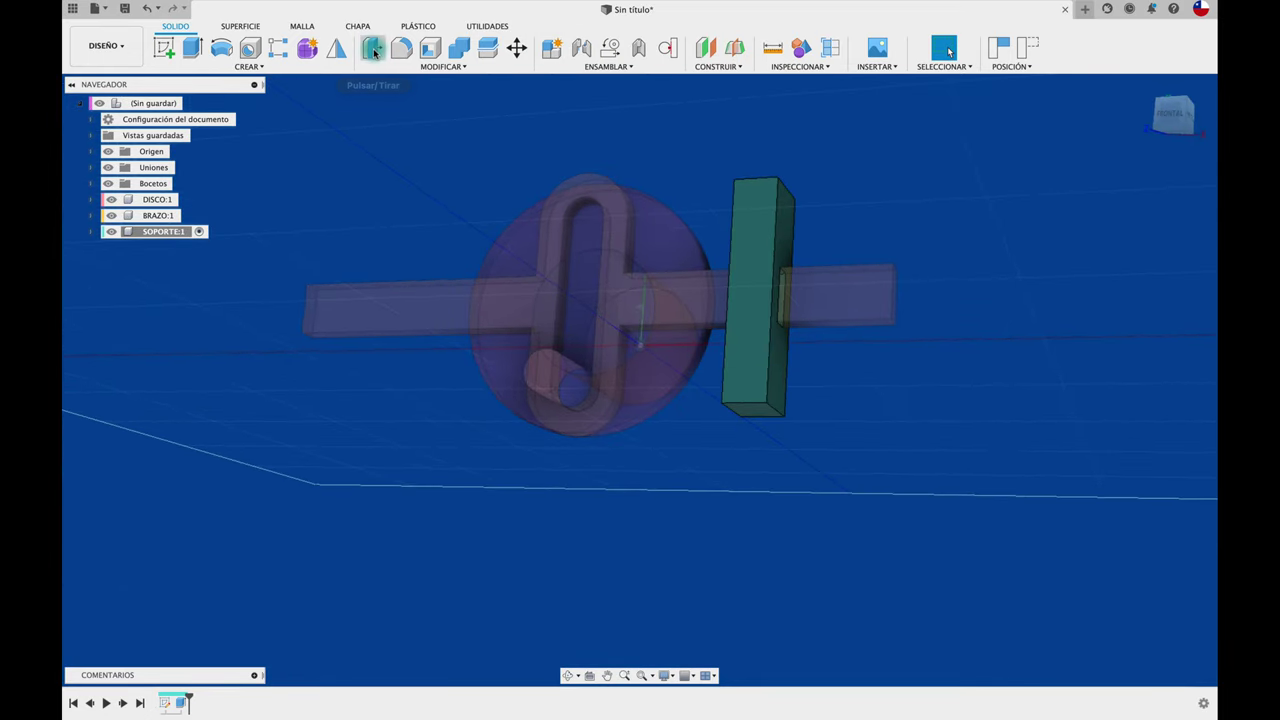
click(753, 412)
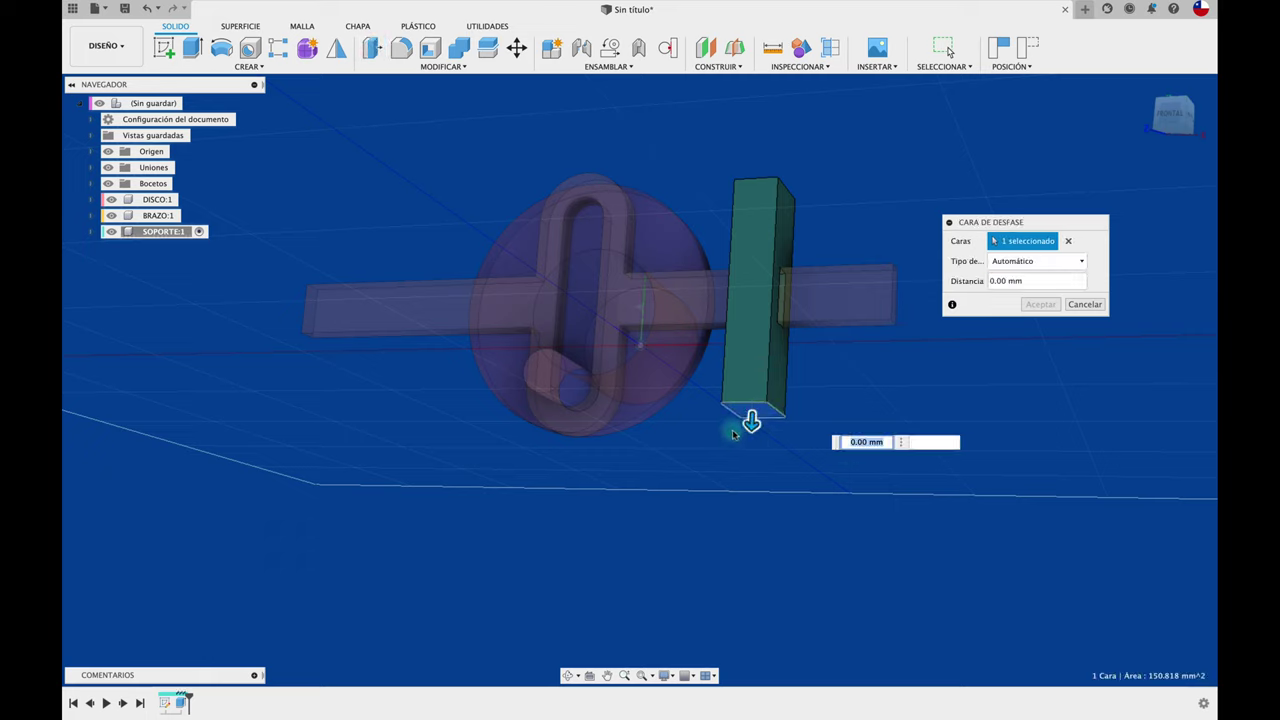
drag(752, 420, 740, 520)
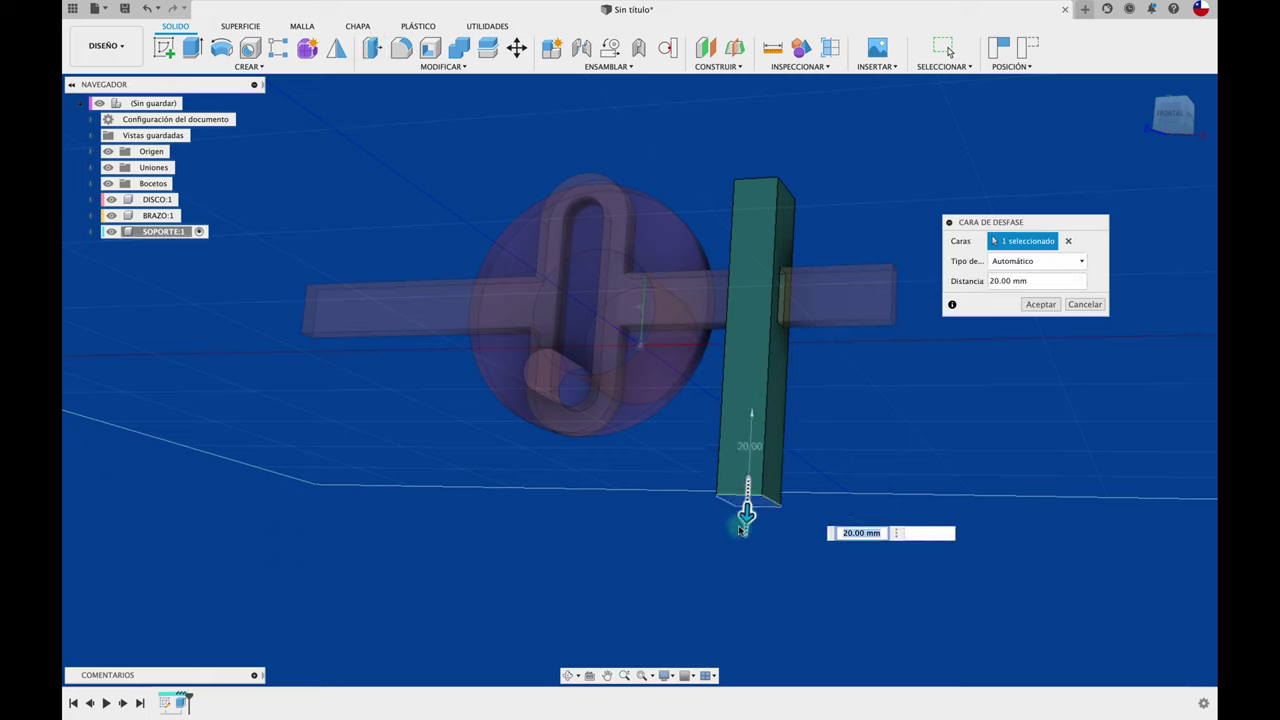
click(1037, 304)
mouse_move(943, 460)
shift+middle_down()
mouse_move(418, 367)
mouse_move(196, 276)
mouse_move(363, 247)
shift+middle_up()
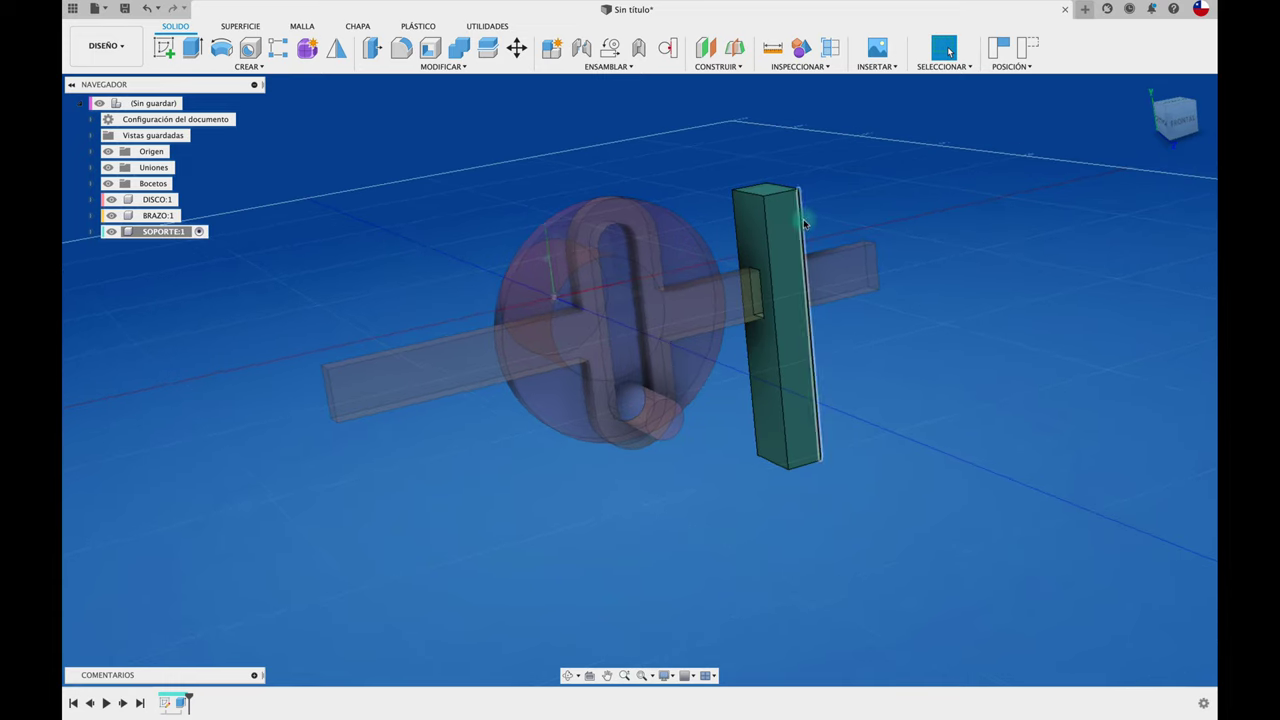
mouse_move(803, 222)
shift+middle_down()
mouse_move(383, 220)
mouse_move(592, 110)
shift+middle_up()
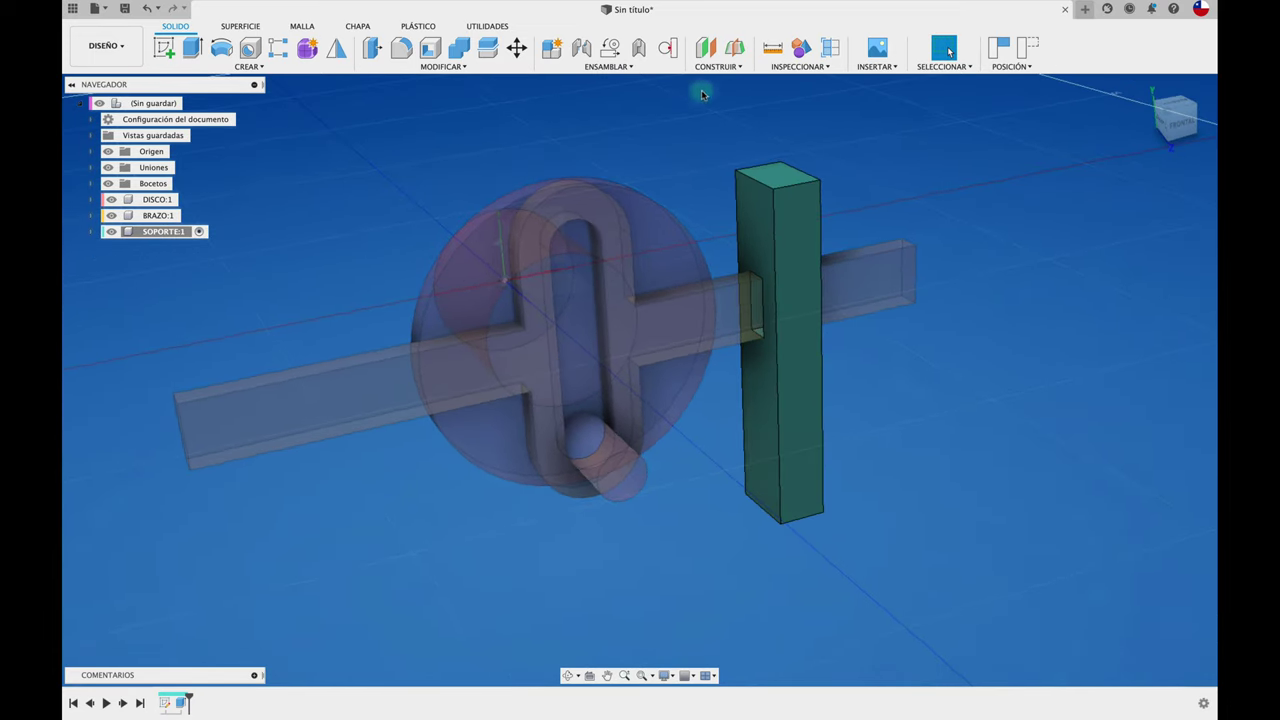
Build a midplane between the yoke's two slot faces.
click(727, 53)
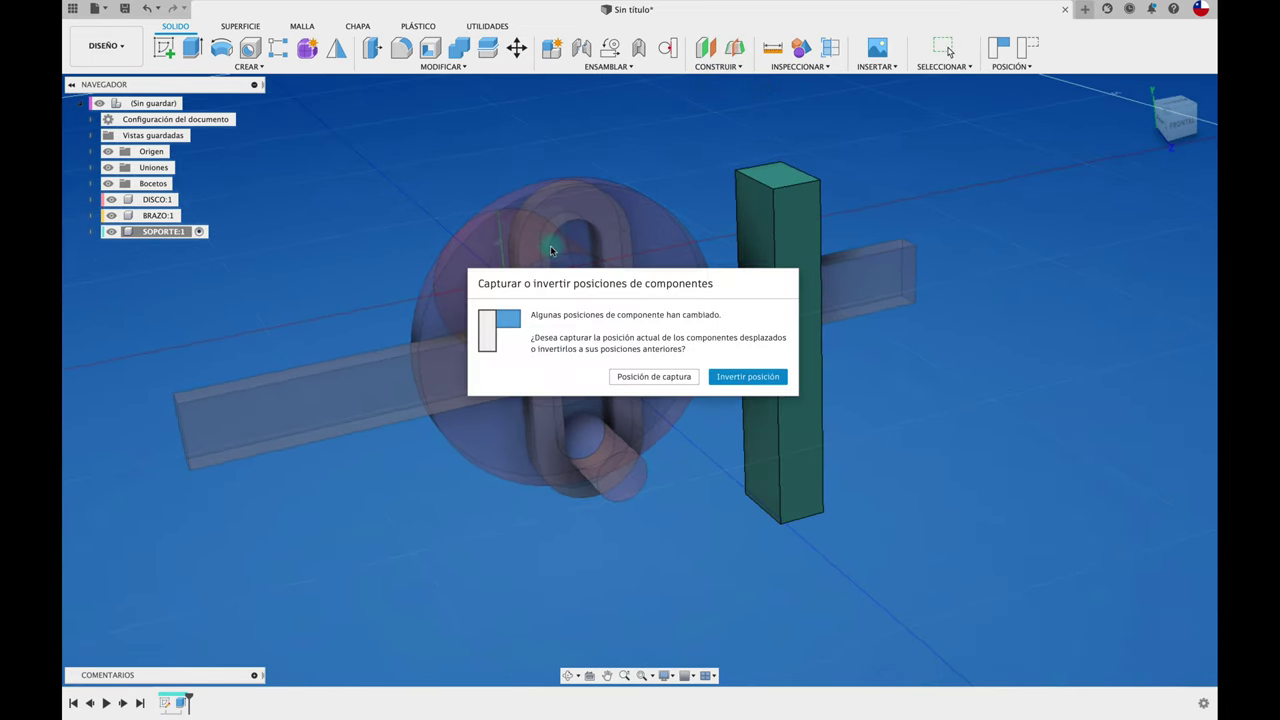
click(645, 388)
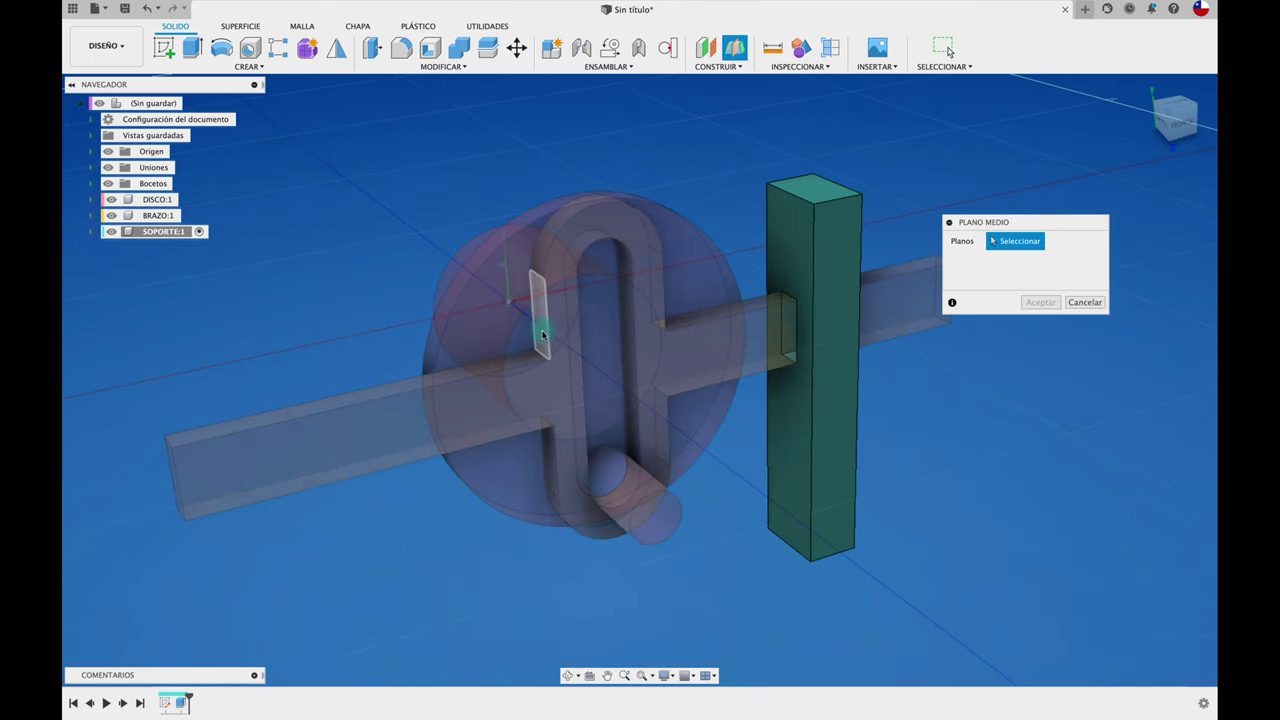
shift+middle_drag(542, 335, 543, 329)
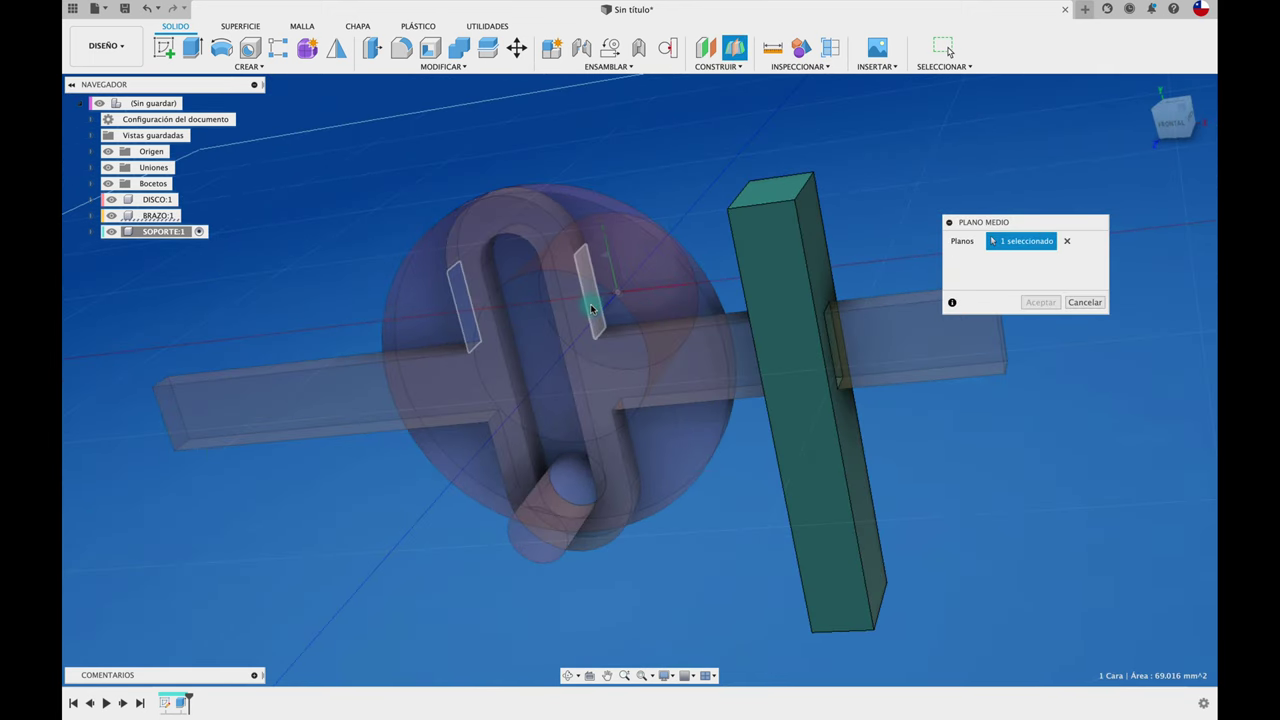
click(588, 300)
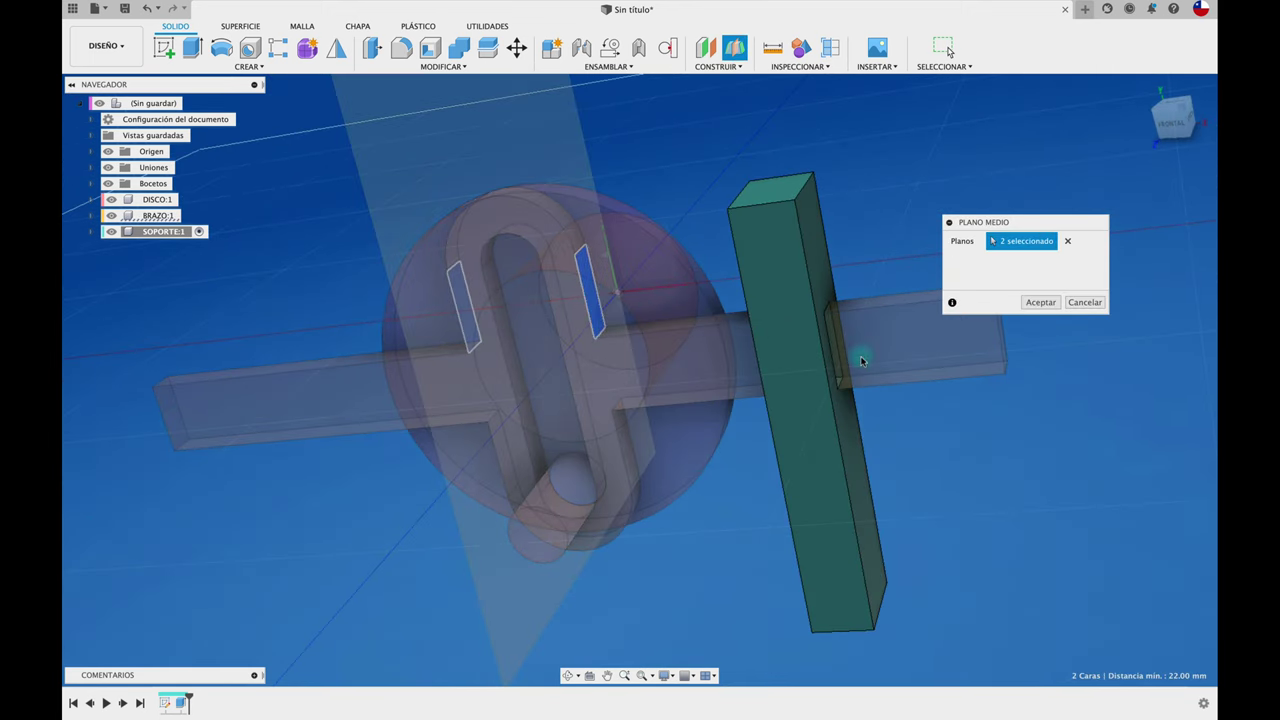
click(1035, 303)
scroll(1034, 300, down, 5)
shift+middle_drag(1034, 300, 923, 246)
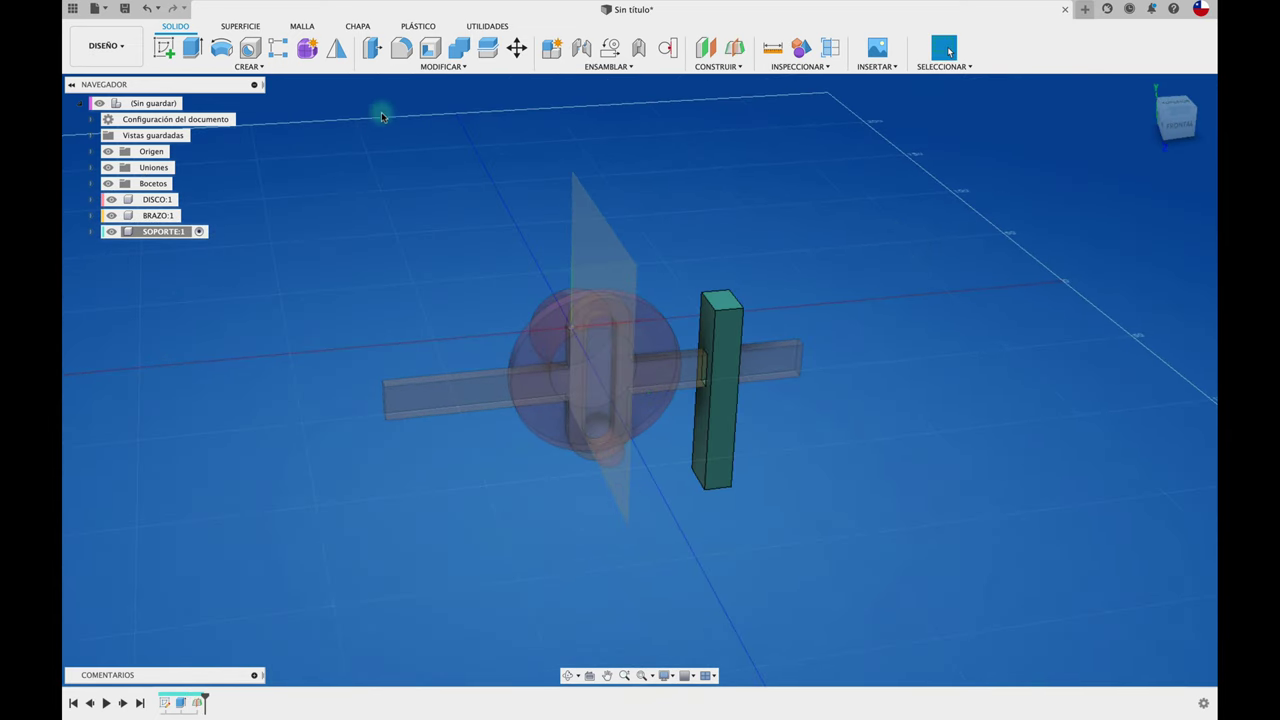
Mirror the SOPORTE component across the midplane as a component copy.
click(333, 50)
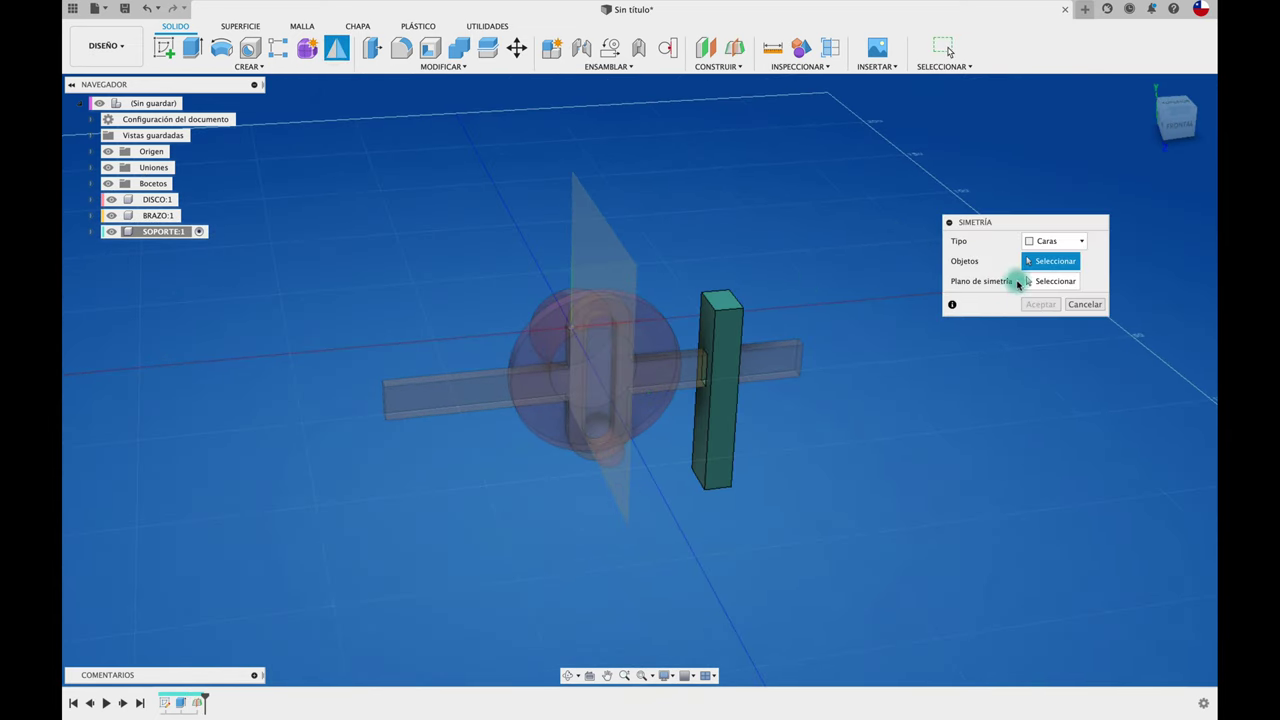
click(1055, 241)
click(1050, 303)
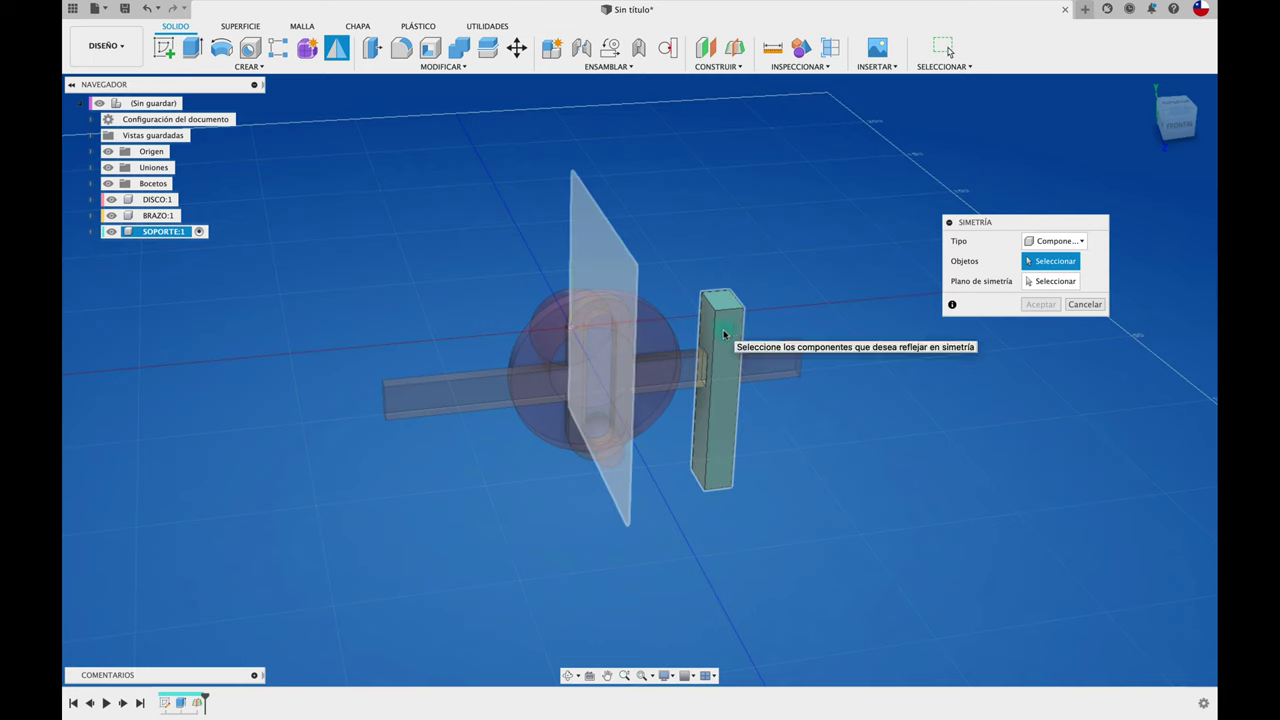
click(724, 333)
click(988, 283)
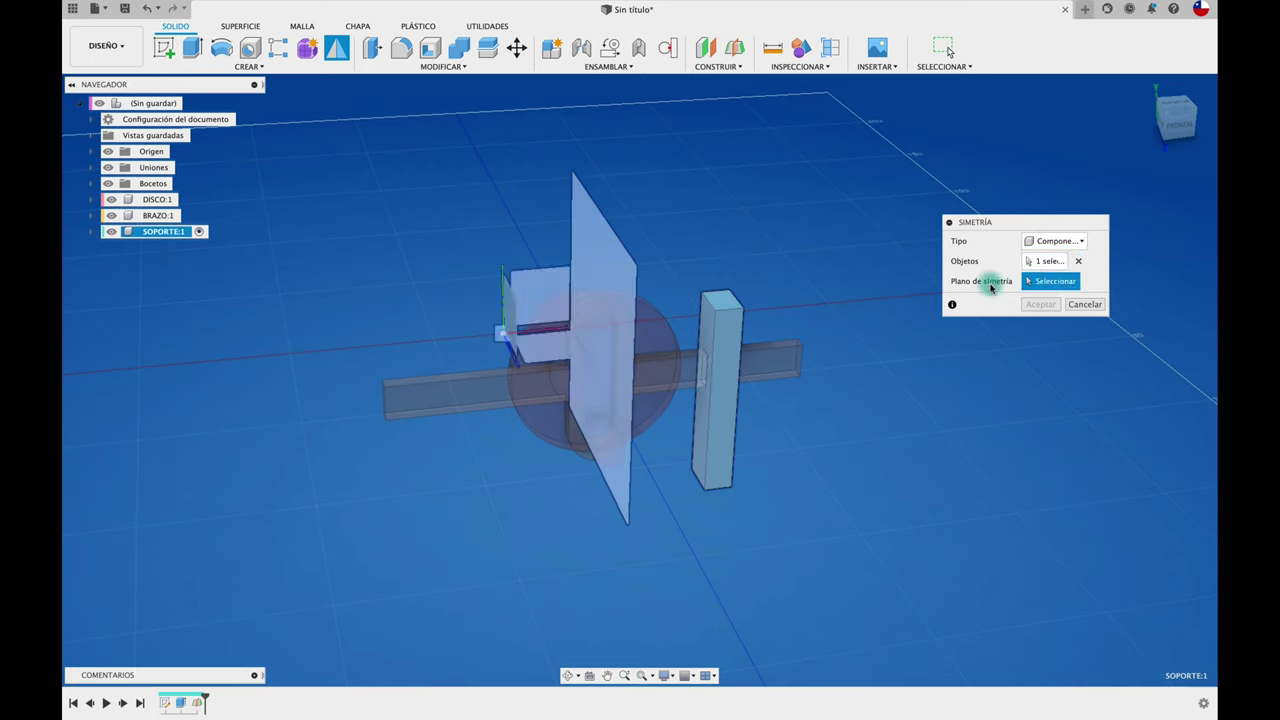
click(587, 218)
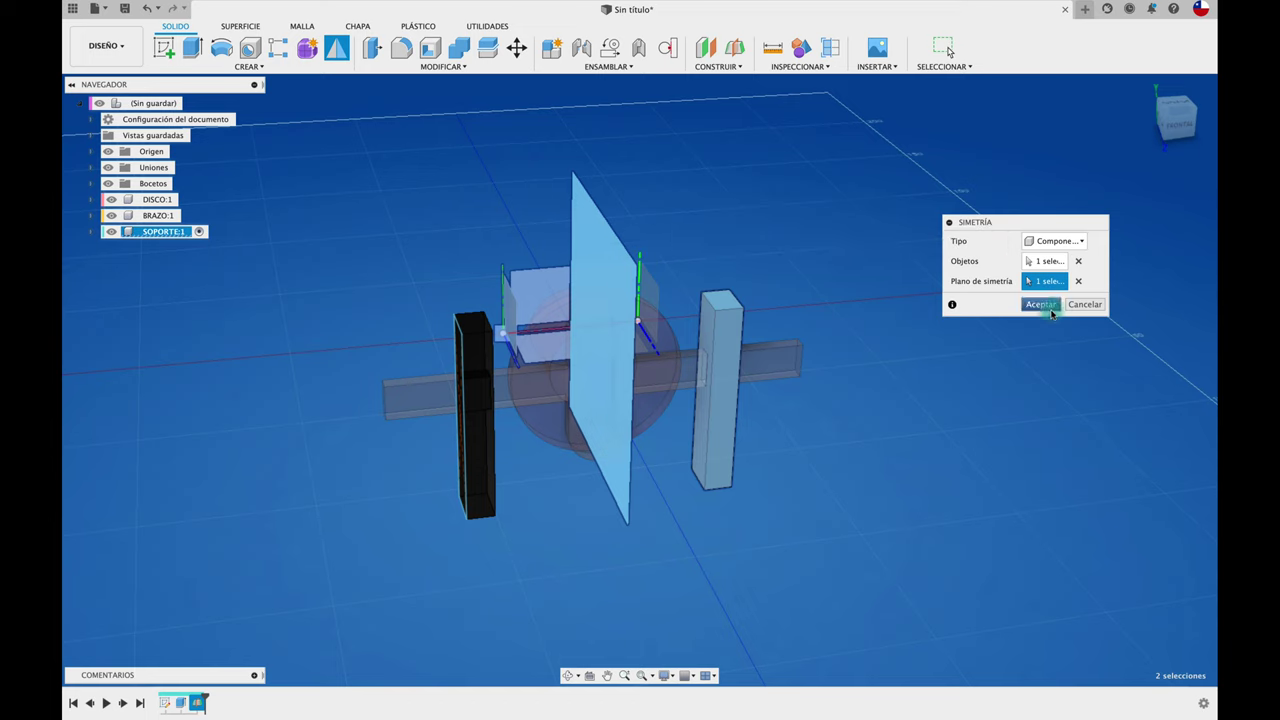
click(1050, 310)
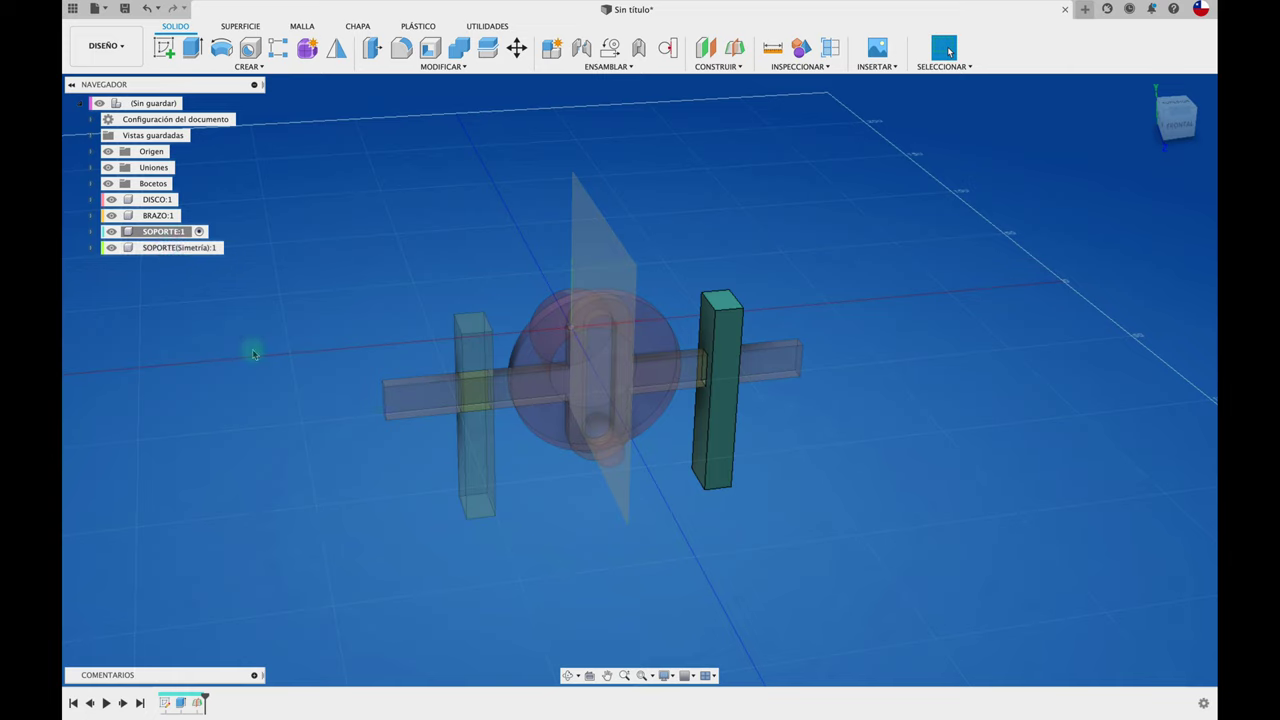
click(195, 103)
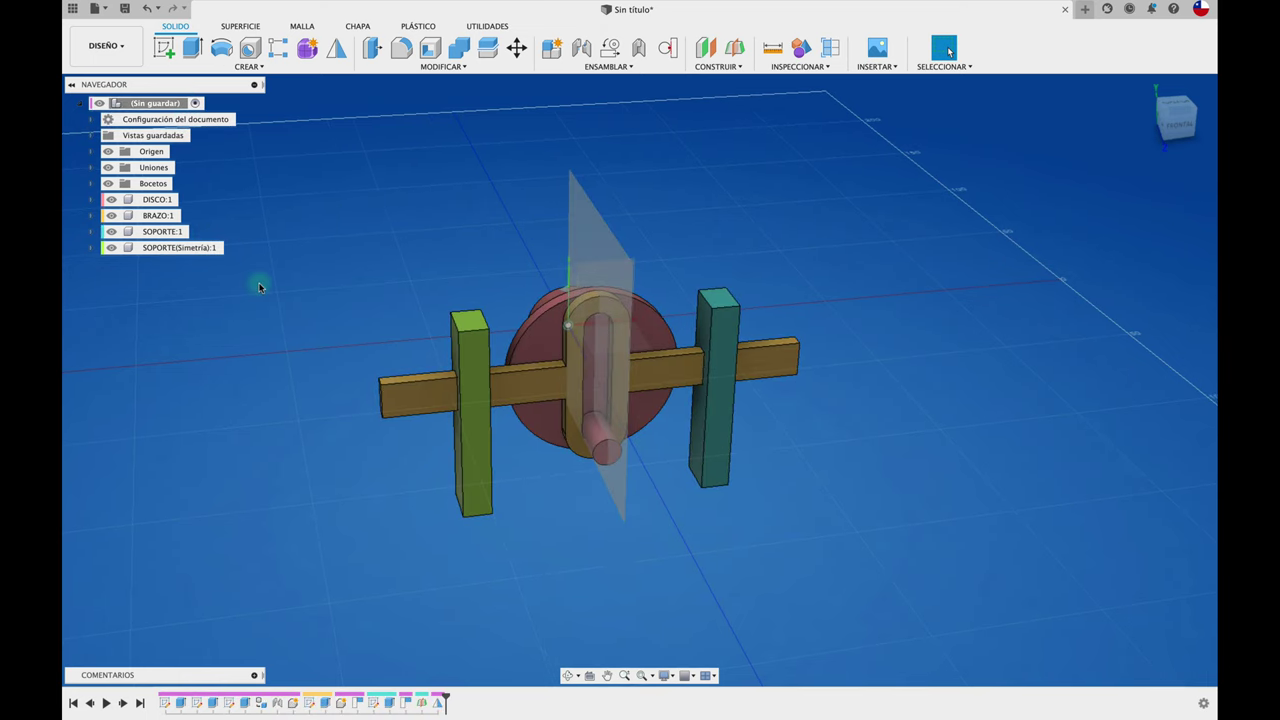
In the active SOPORTE, sketch a two-point rectangle on the pillar face for the base bar.
click(199, 231)
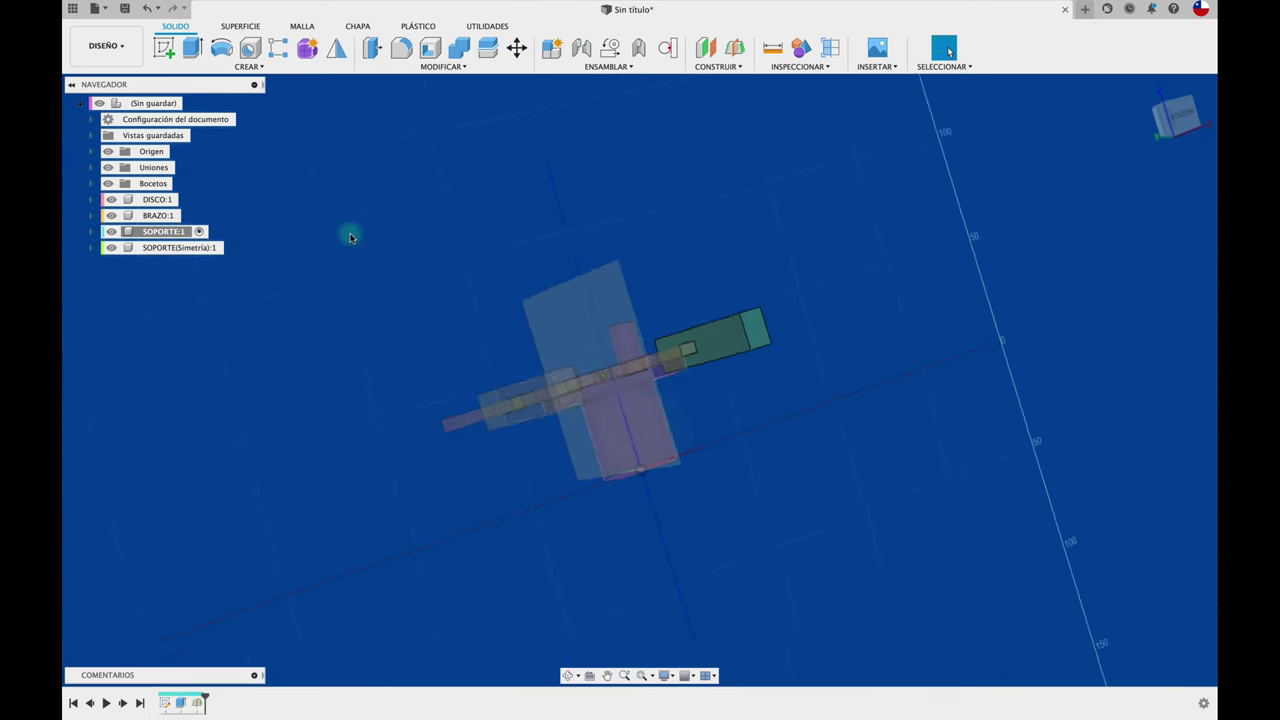
click(164, 47)
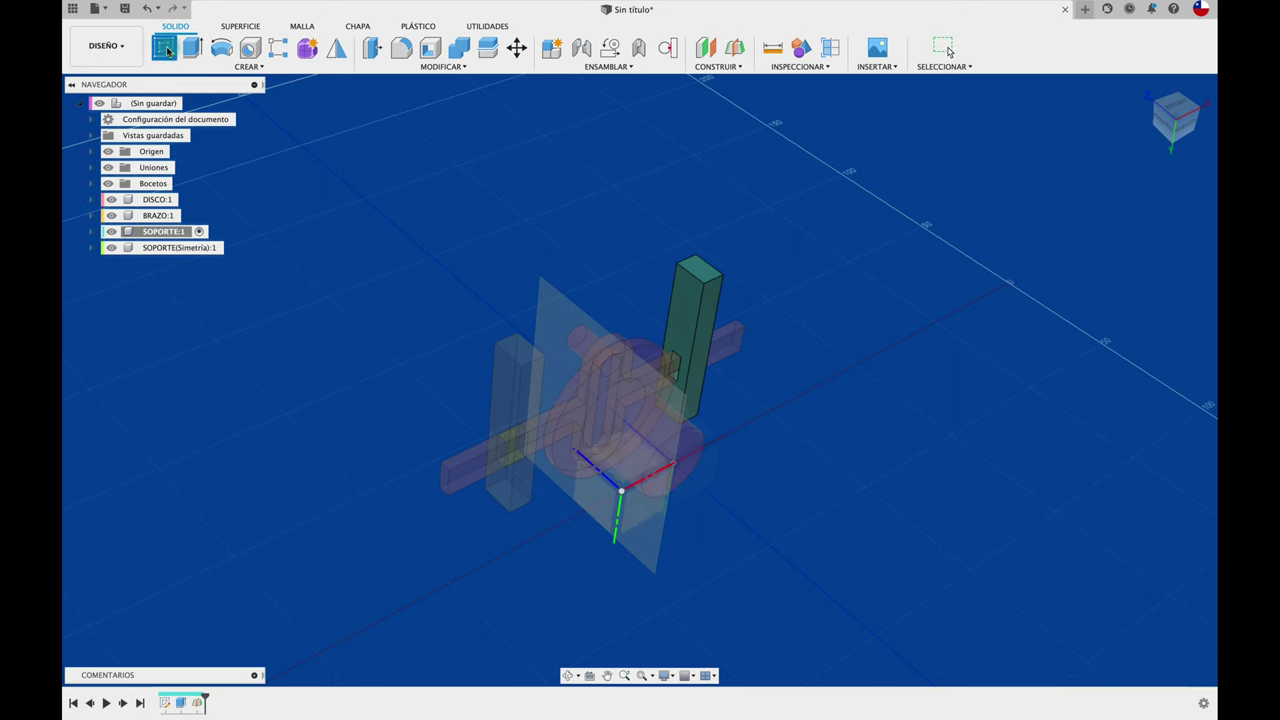
click(699, 269)
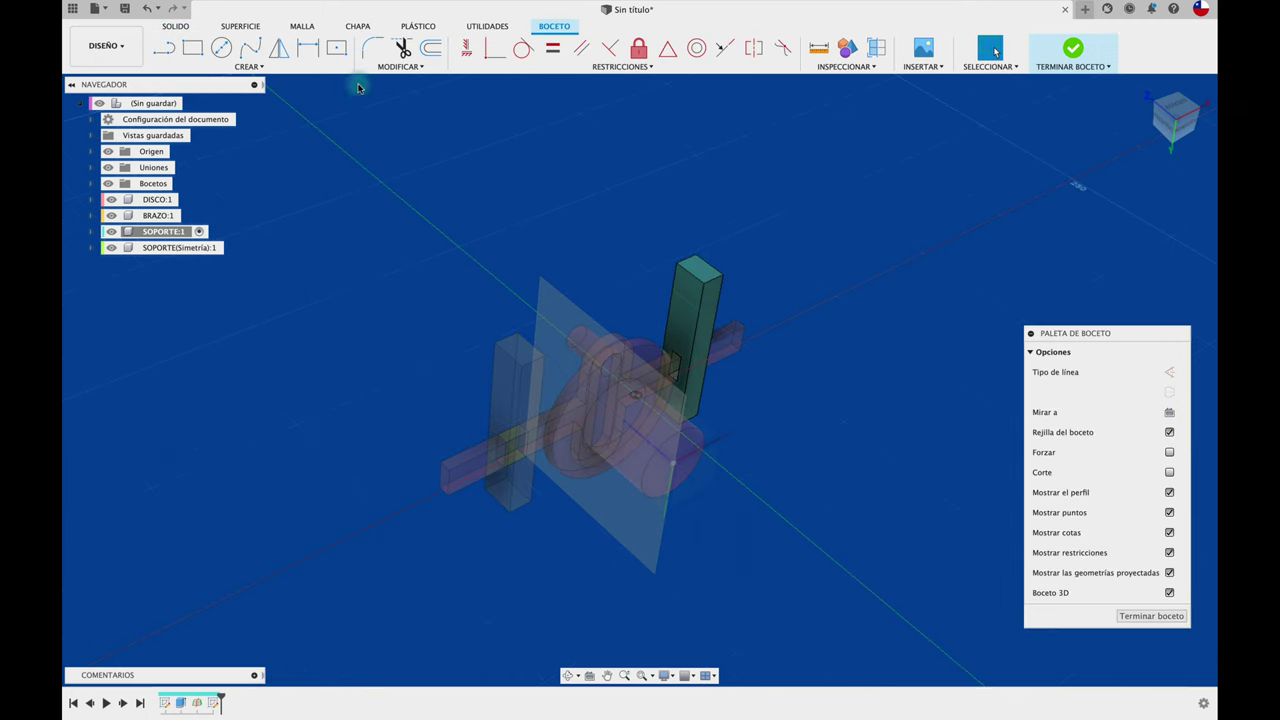
click(336, 47)
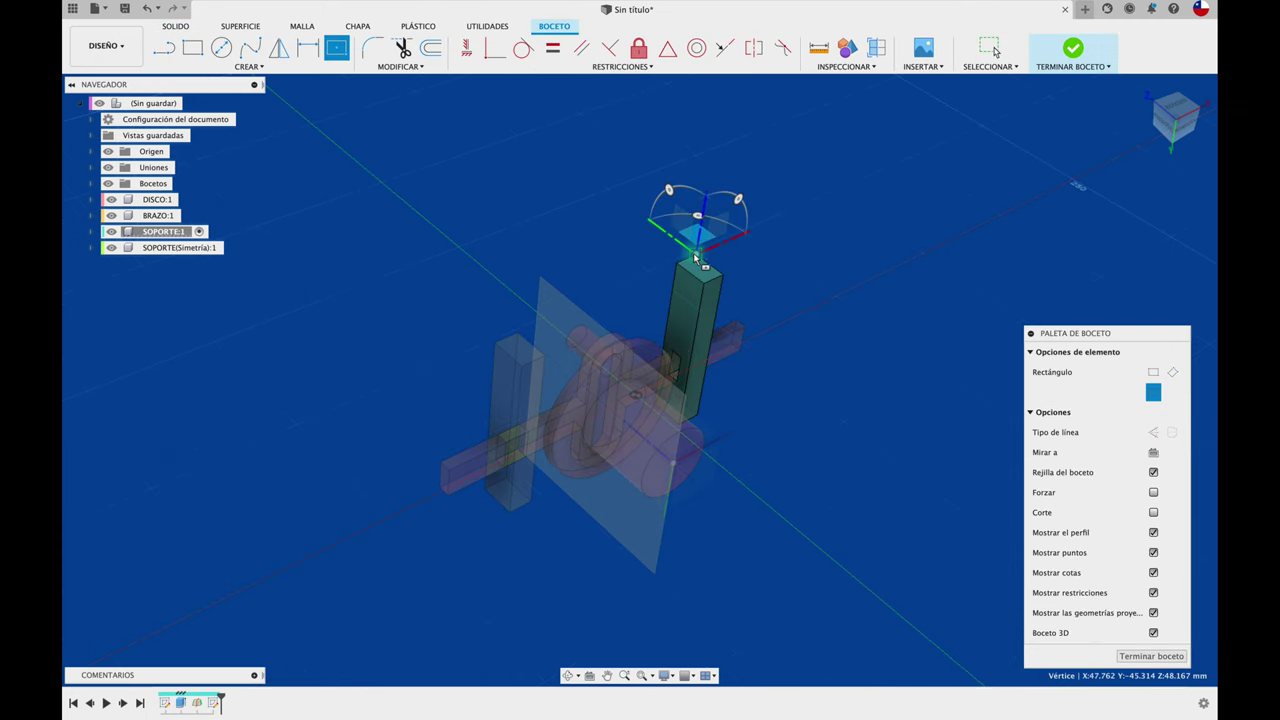
click(695, 254)
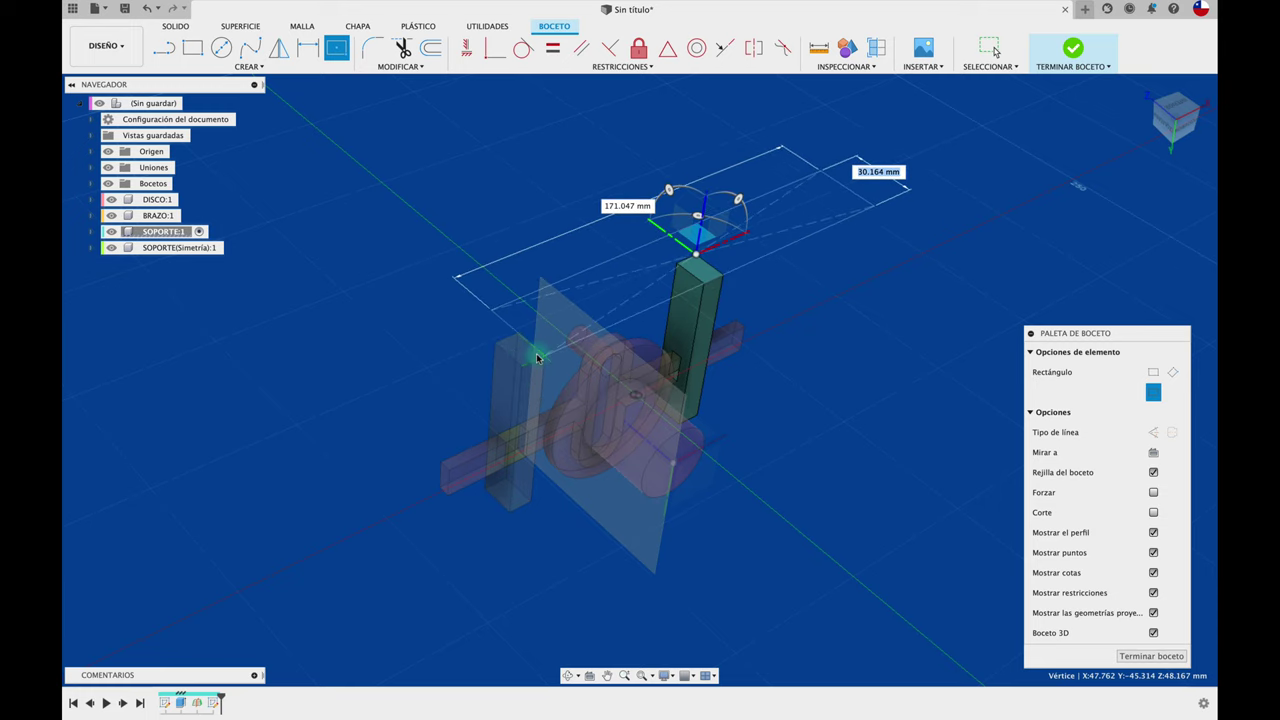
key(Escape)
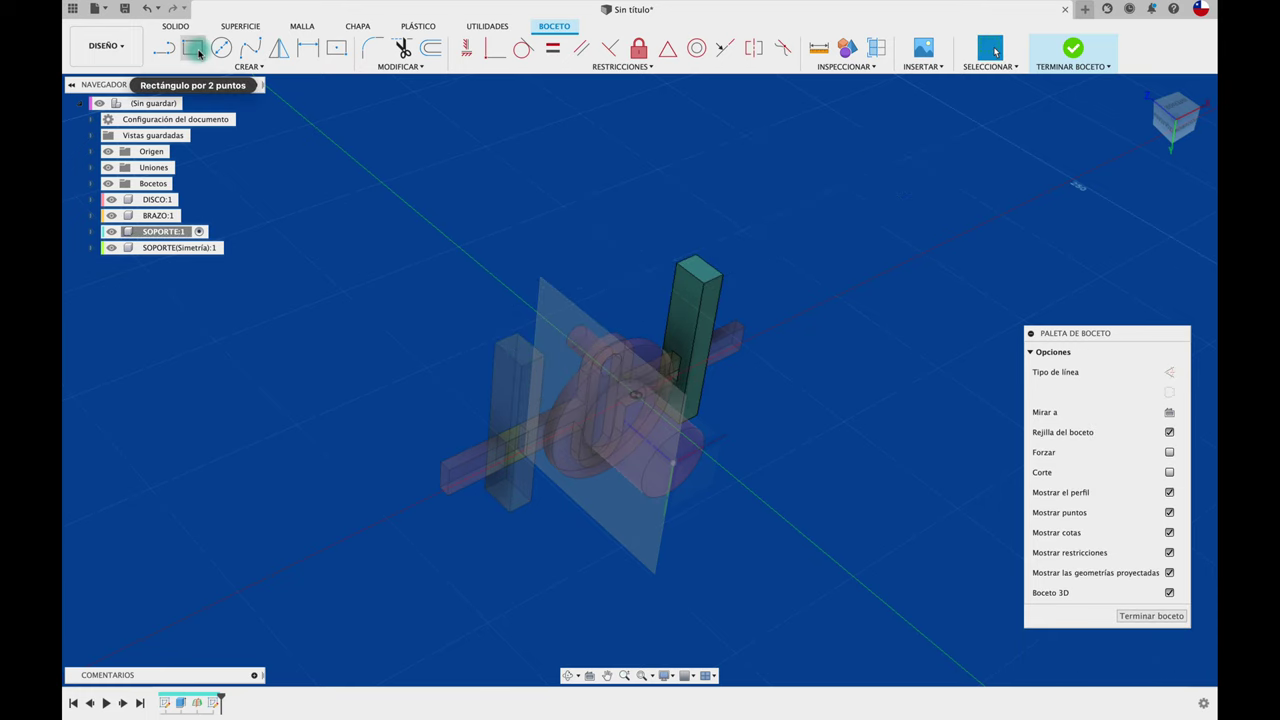
click(199, 53)
click(721, 266)
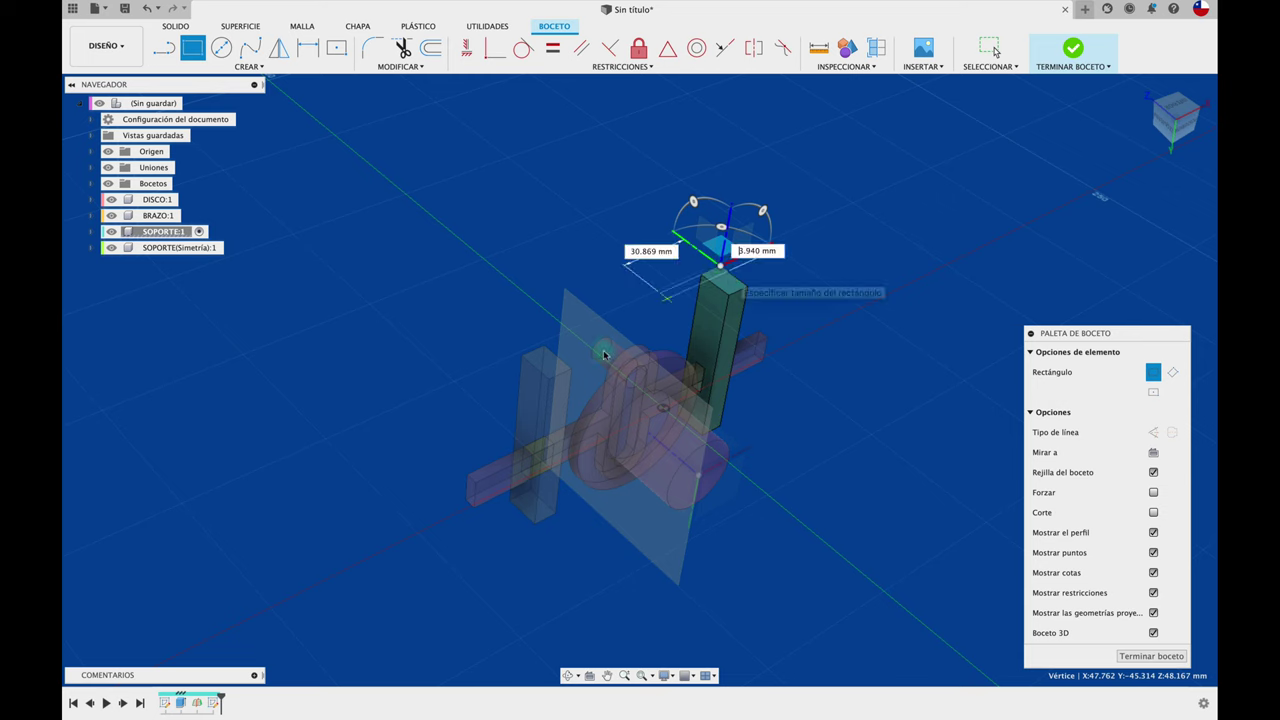
click(552, 382)
Extrude both rectangle profiles 10 mm with Join to form the base bar.
key(e)
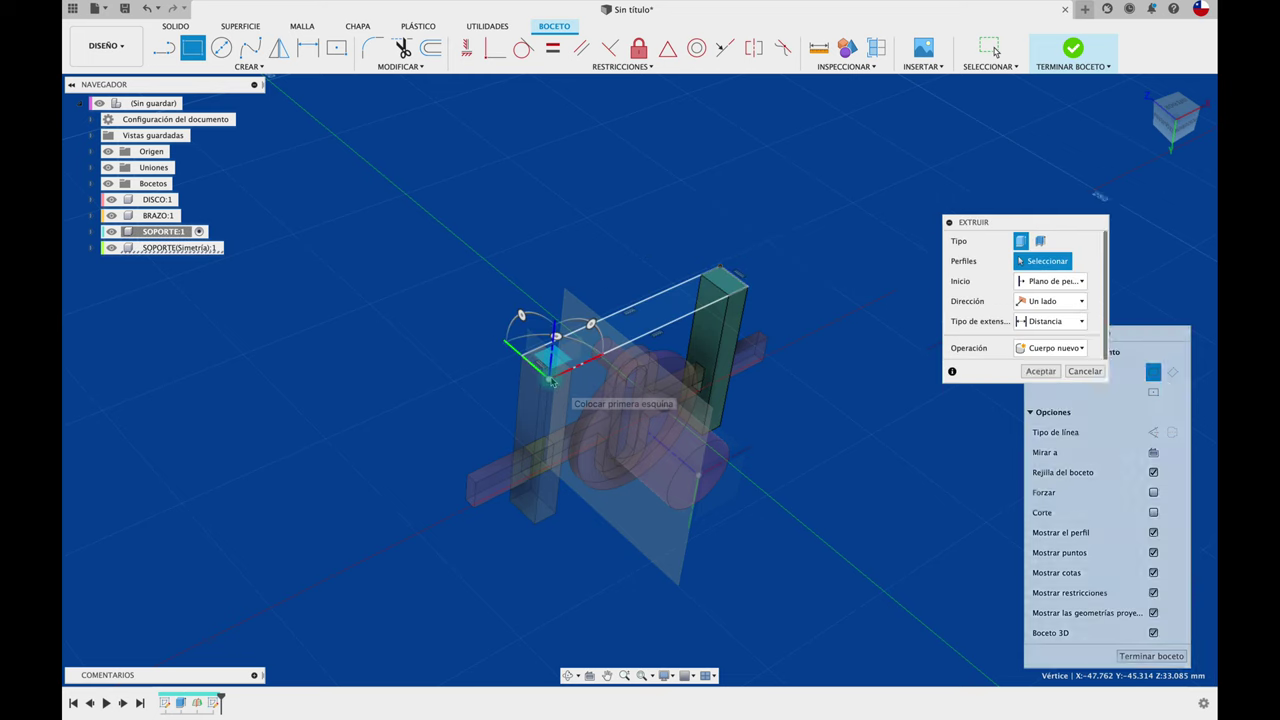
click(757, 428)
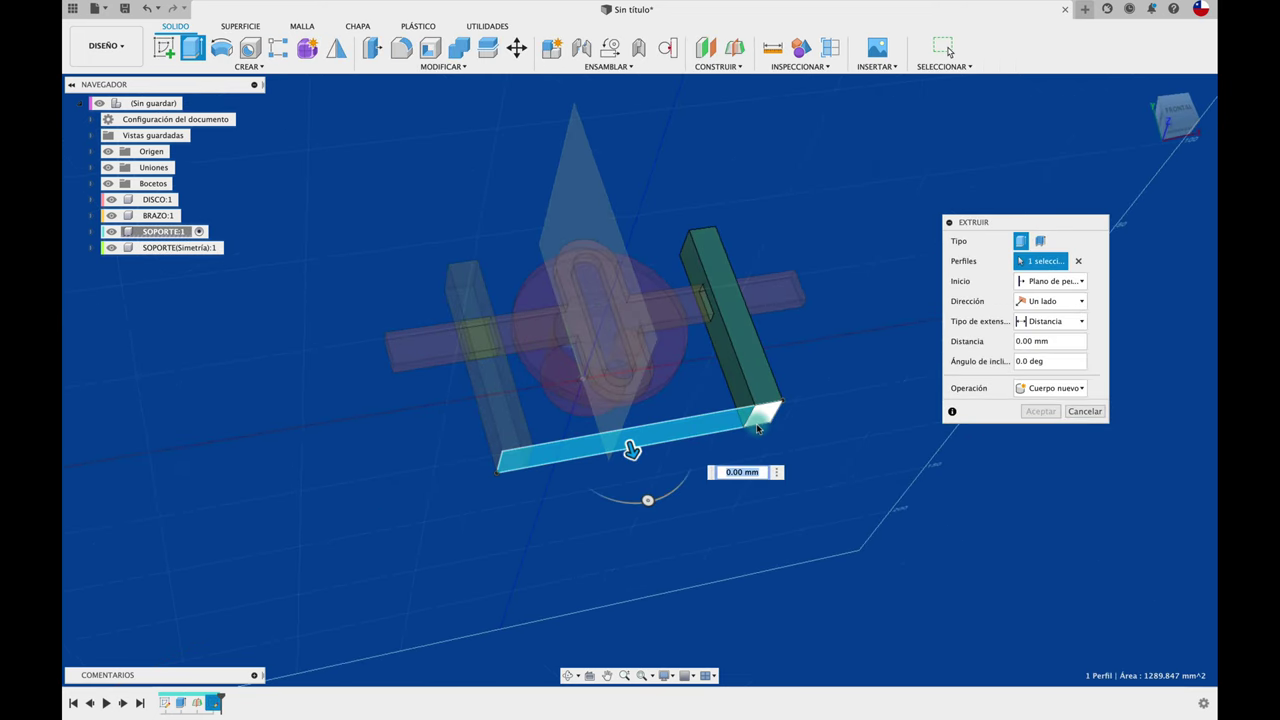
click(757, 428)
drag(766, 425, 772, 456)
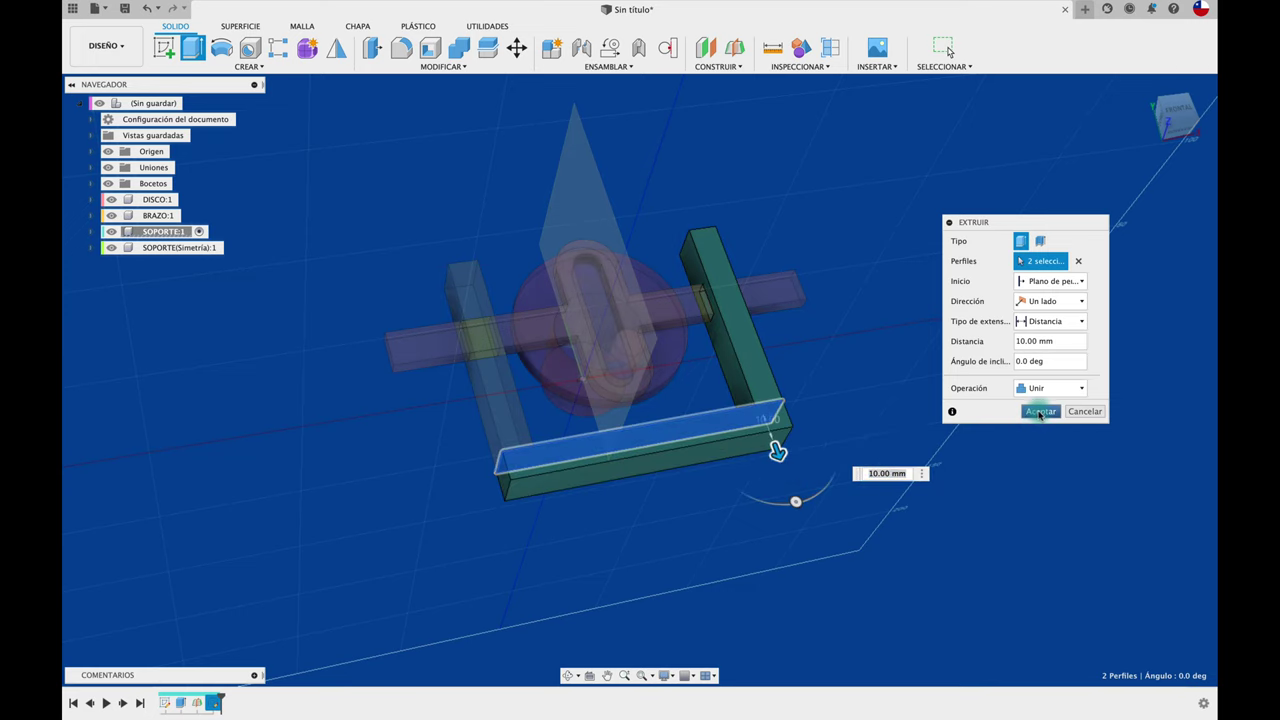
click(1040, 413)
mouse_move(994, 429)
shift+middle_down()
mouse_move(714, 397)
mouse_move(569, 521)
mouse_move(499, 511)
mouse_move(354, 366)
mouse_move(350, 250)
shift+middle_up()
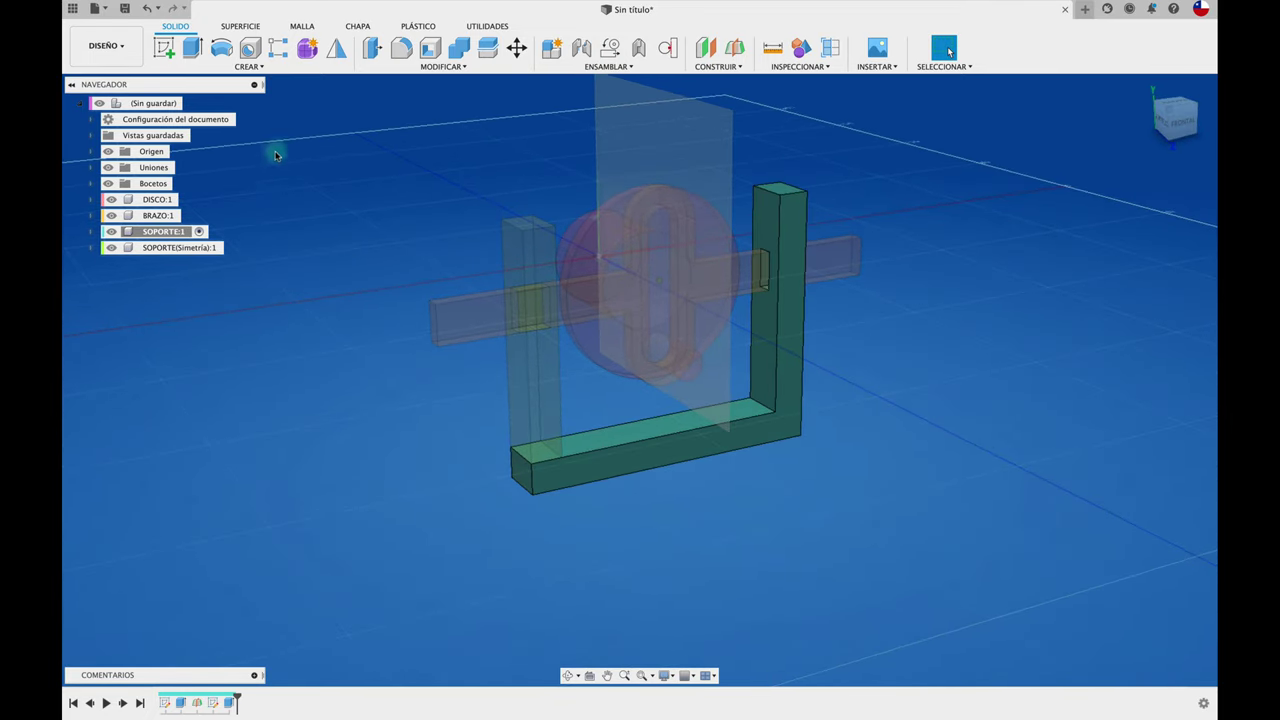
Combine with Join, using the mirrored support as target and the L-shaped support as tool.
click(190, 104)
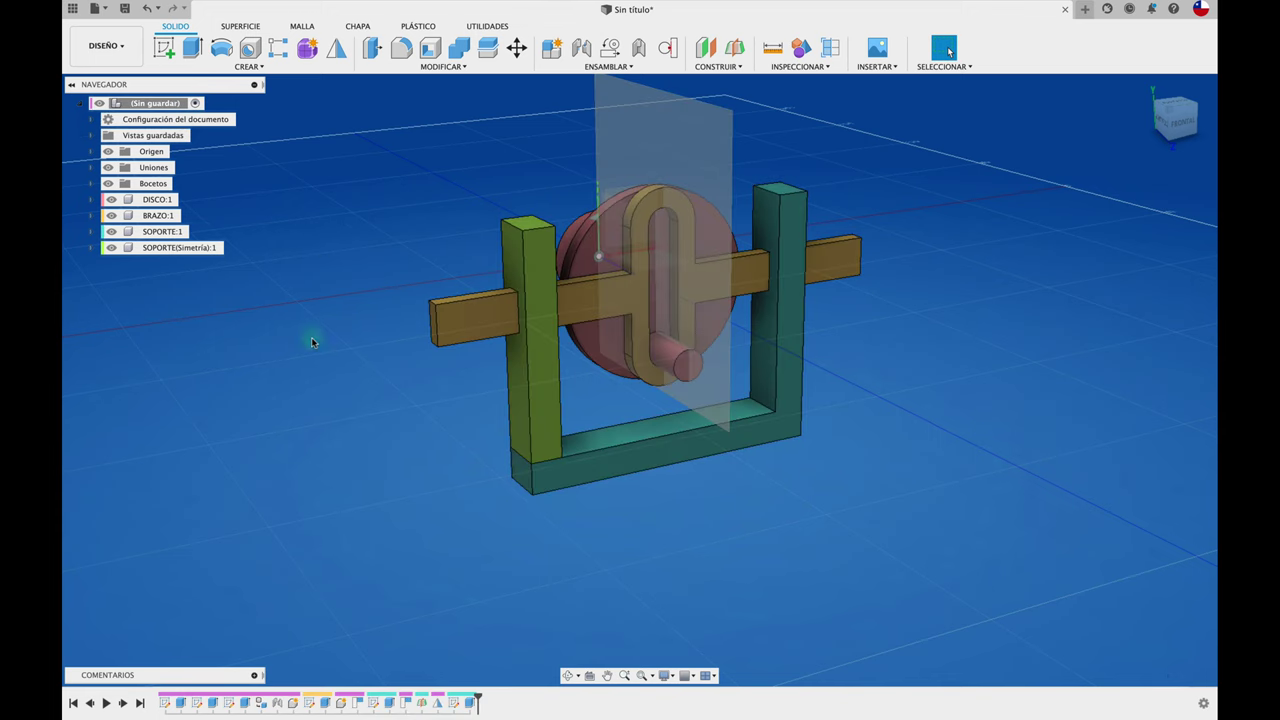
click(198, 248)
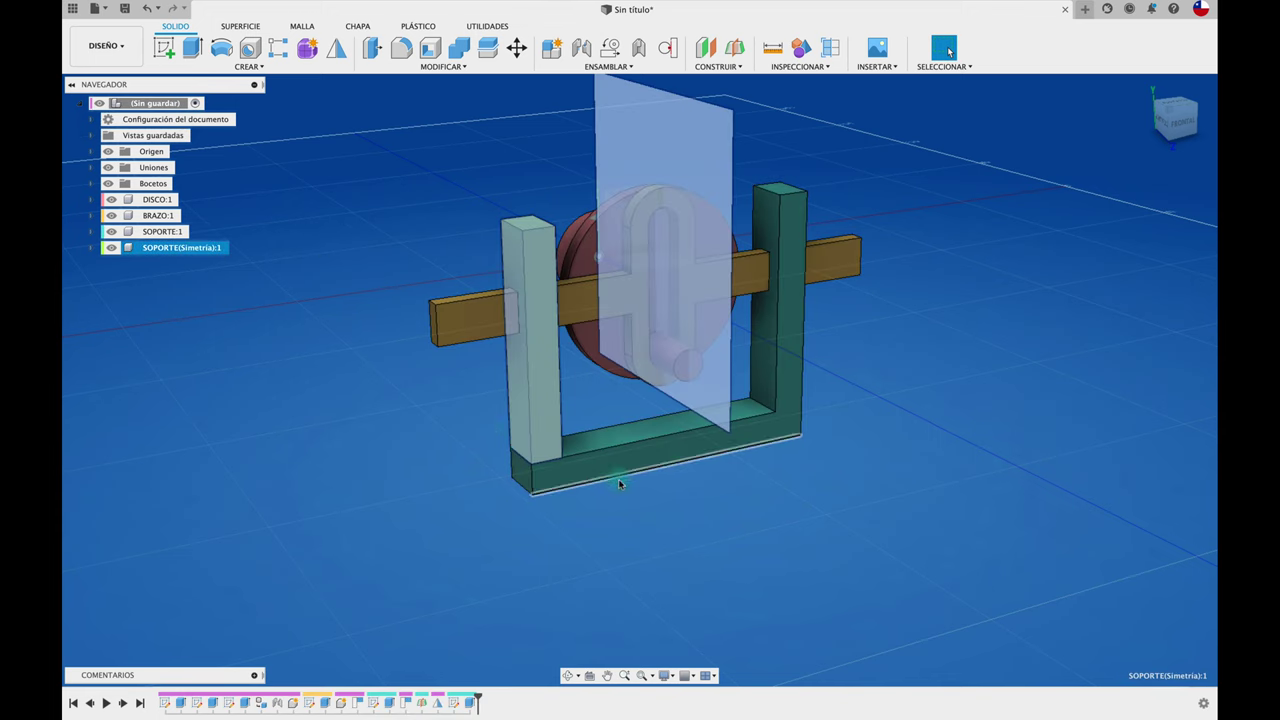
click(413, 511)
shift+middle_drag(400, 237, 589, 146)
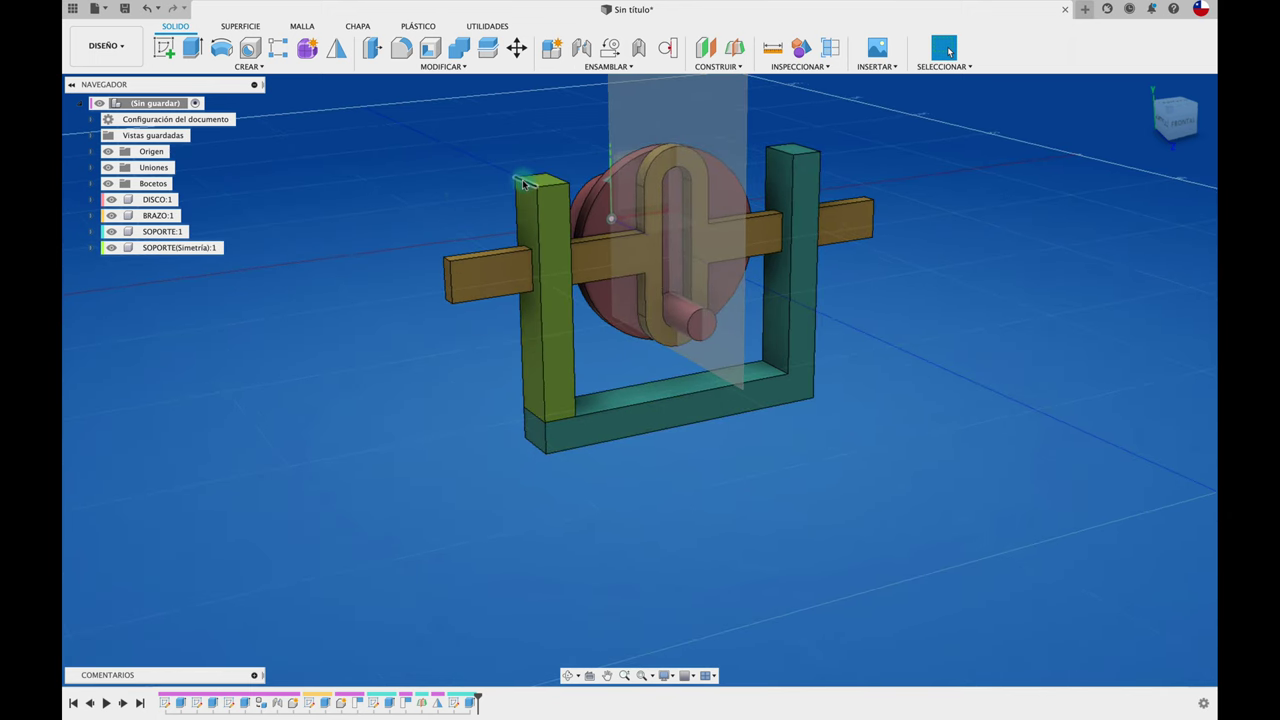
shift+middle_drag(522, 183, 461, 63)
click(460, 55)
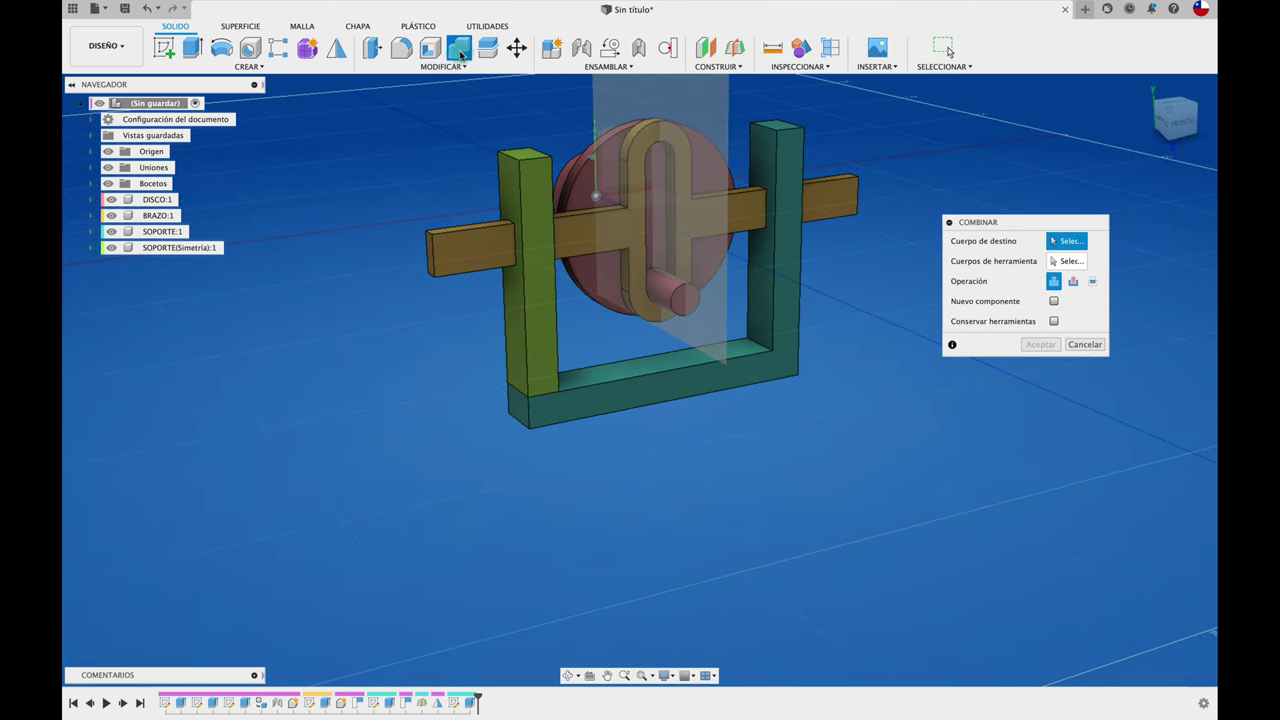
click(535, 350)
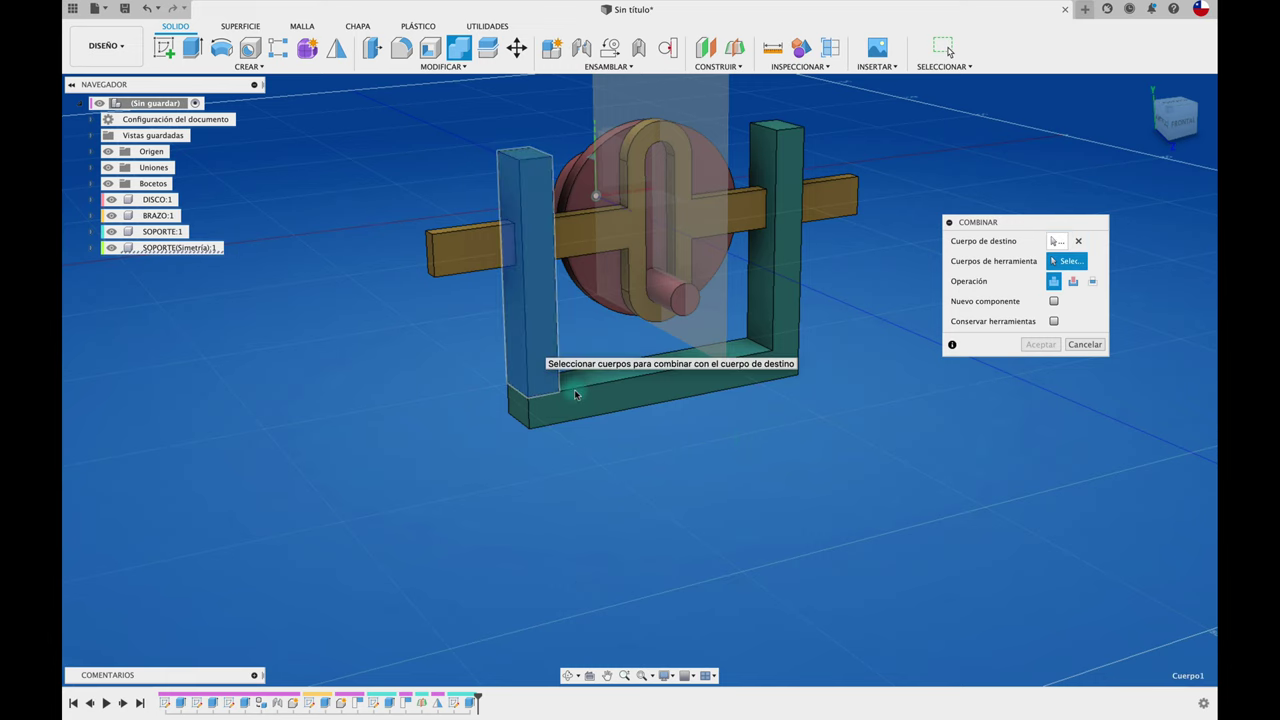
click(527, 406)
shift+middle_drag(604, 406, 845, 468)
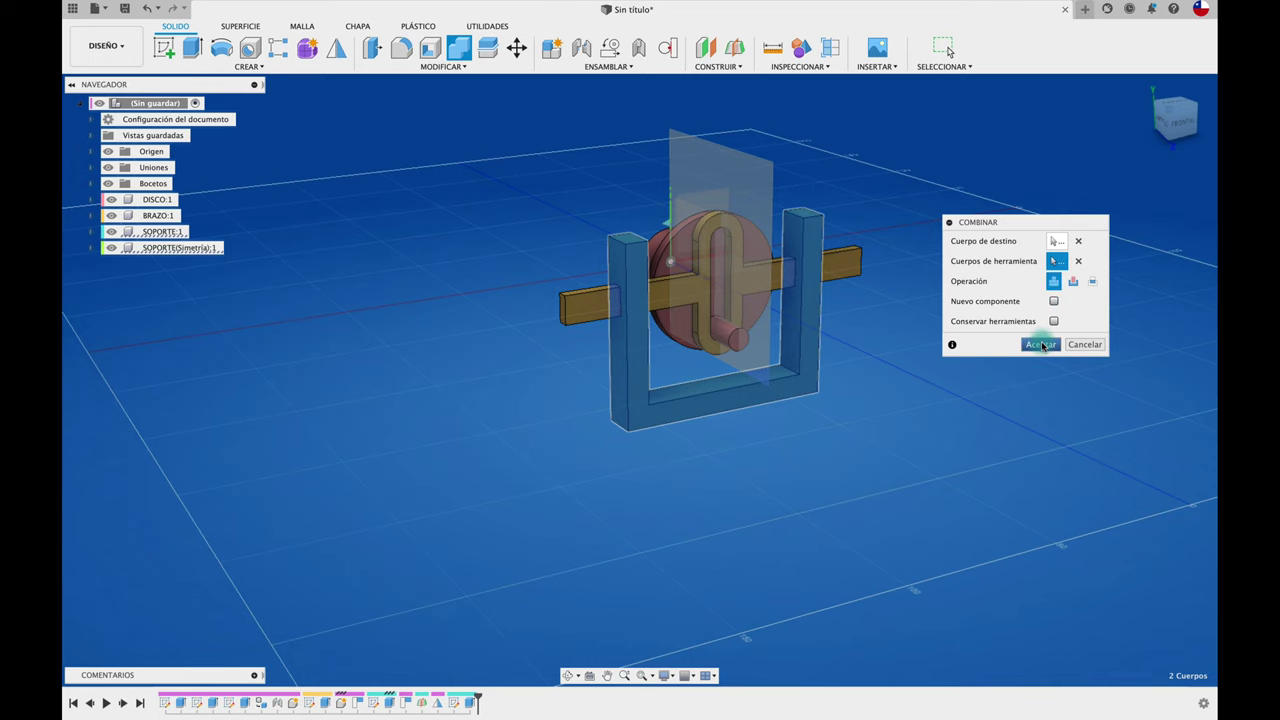
click(1041, 345)
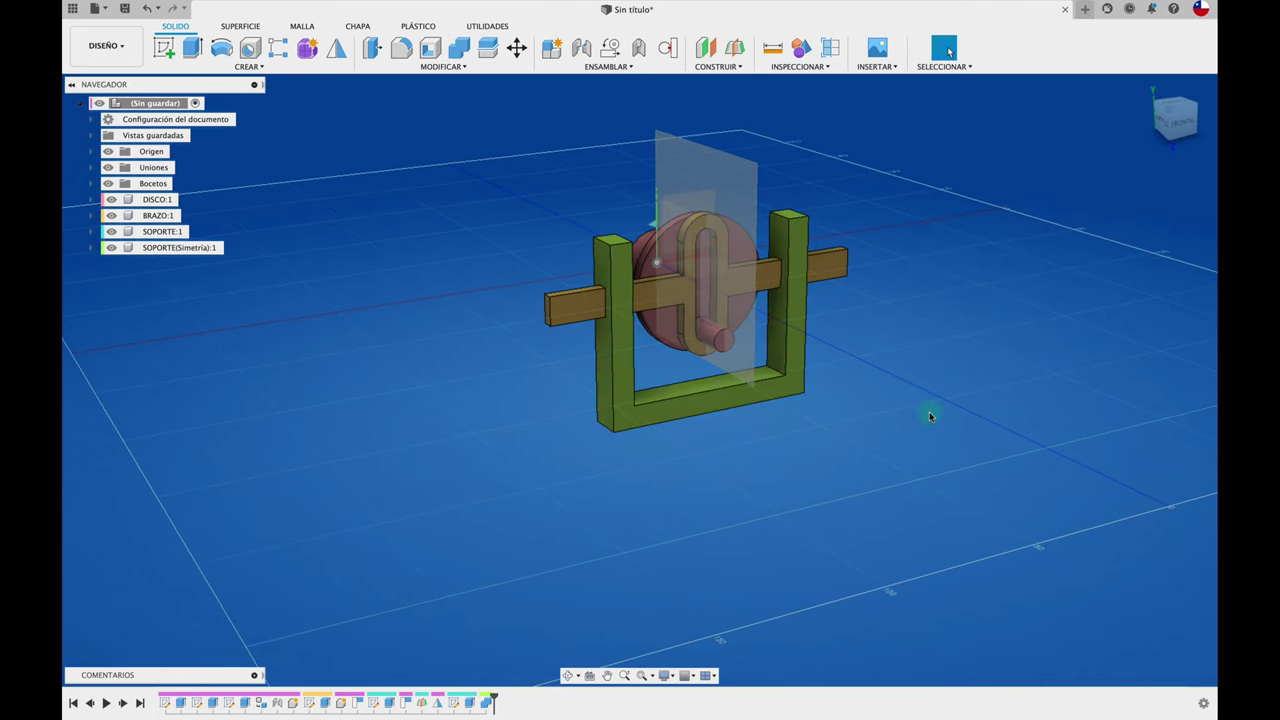
scroll(502, 454, up, 3)
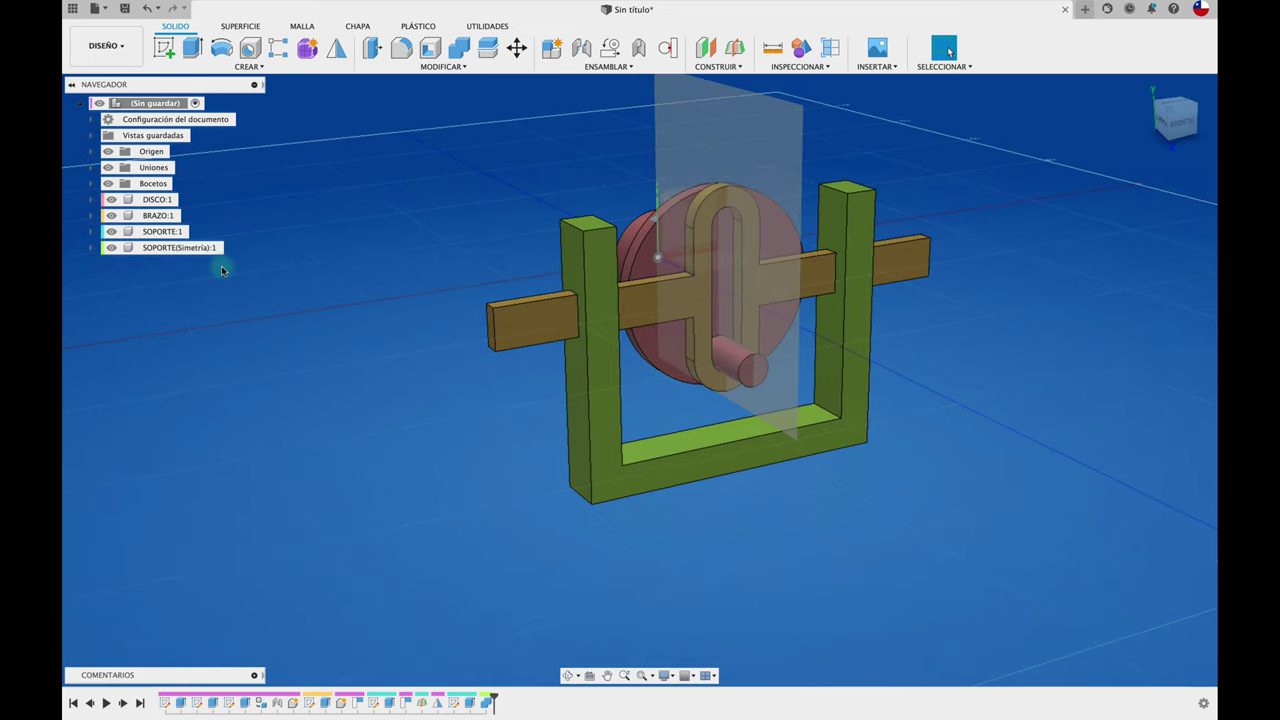
Make SOPORTE(Simetría):1 the active component.
click(172, 233)
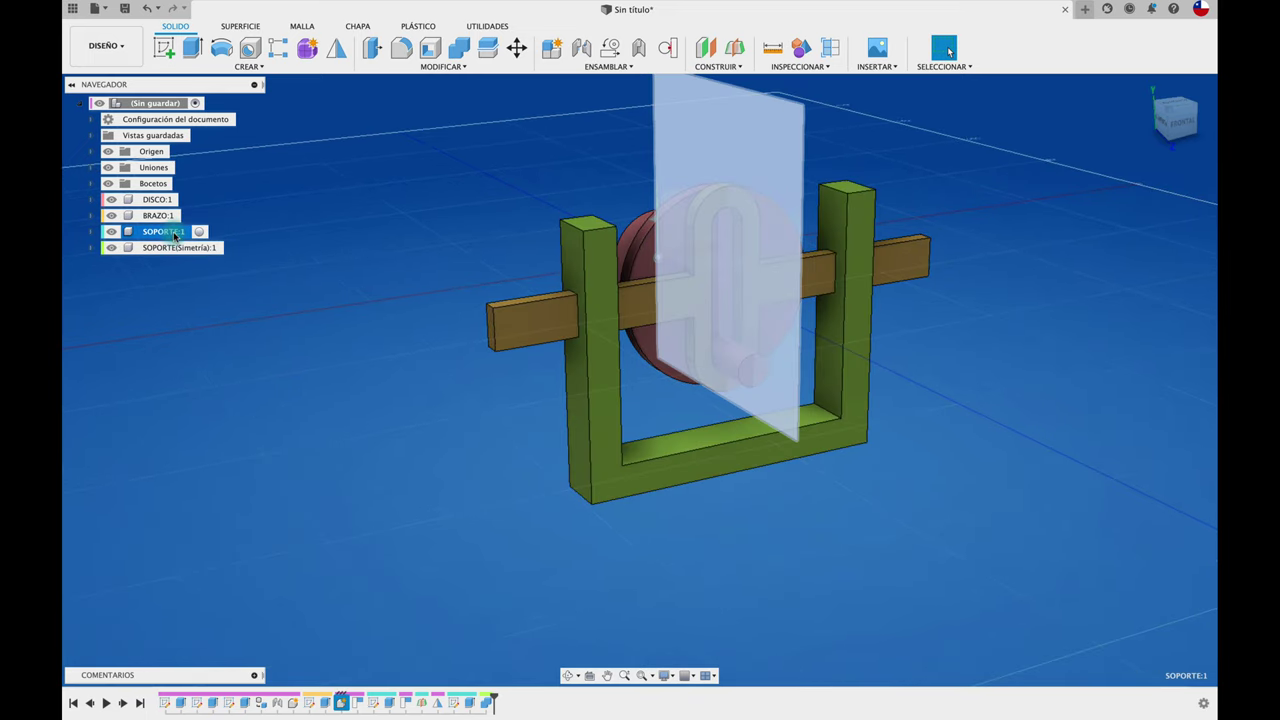
click(198, 231)
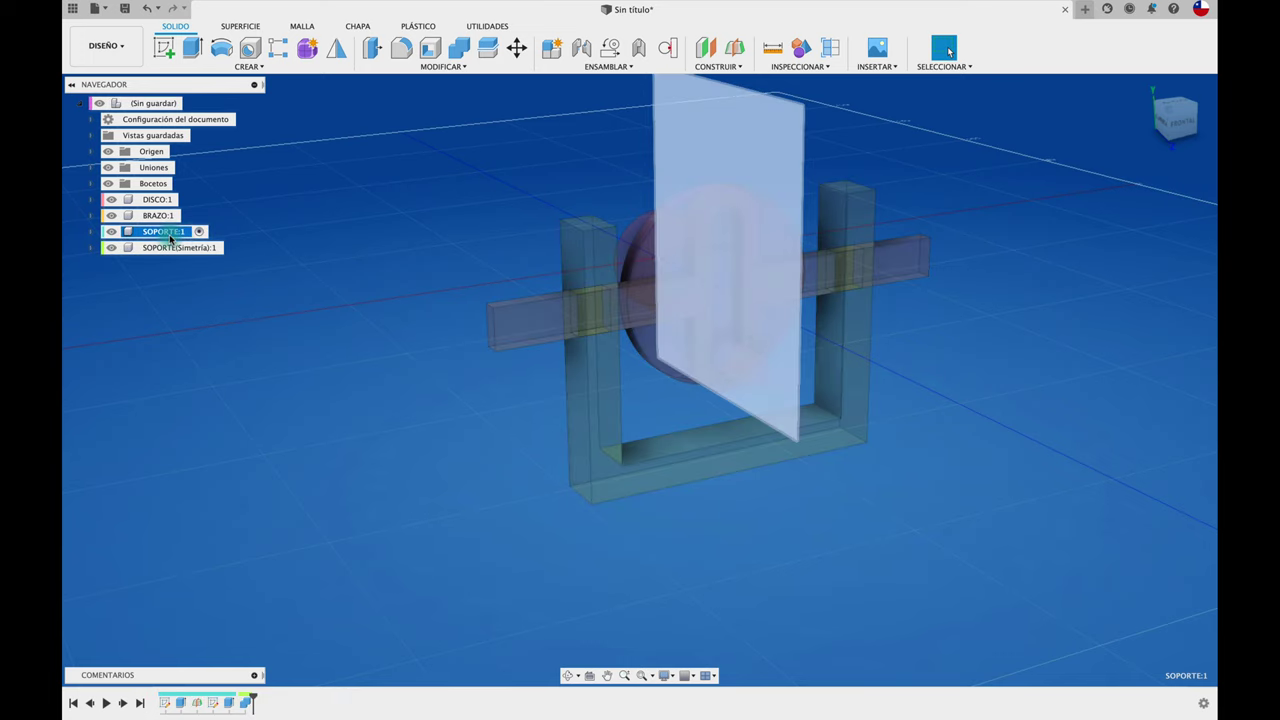
click(189, 103)
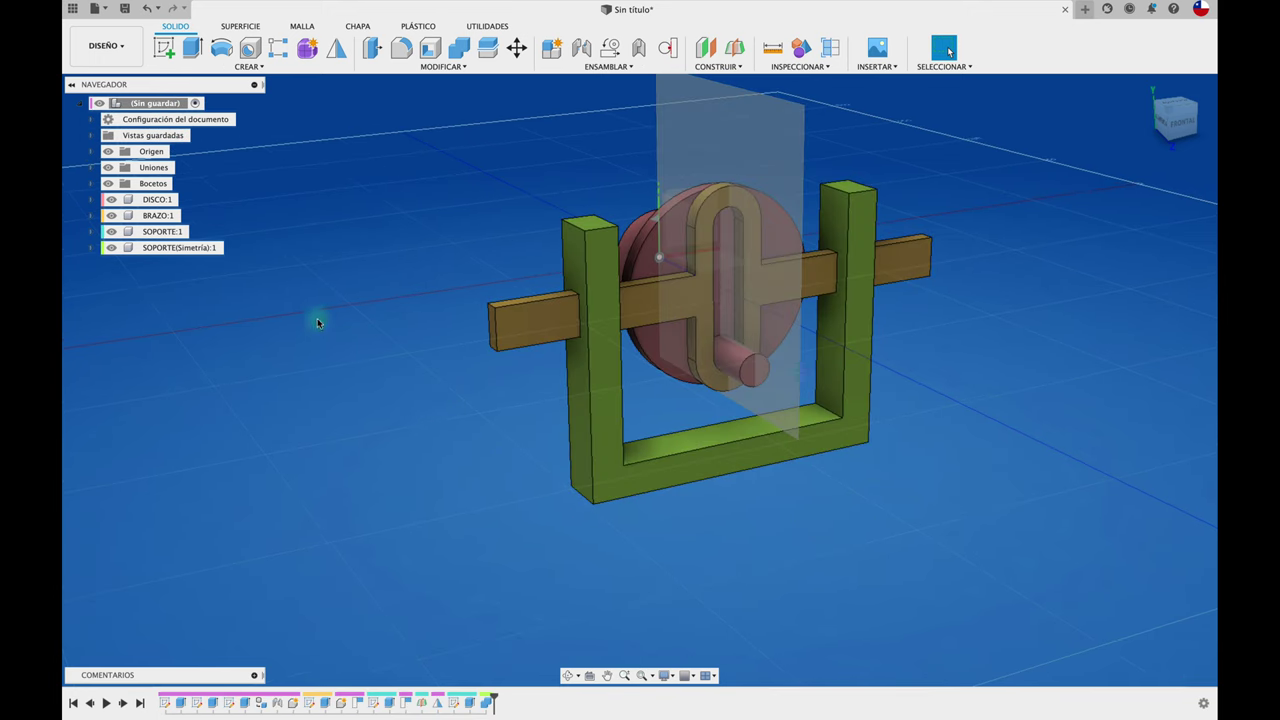
click(214, 252)
double_click(215, 252)
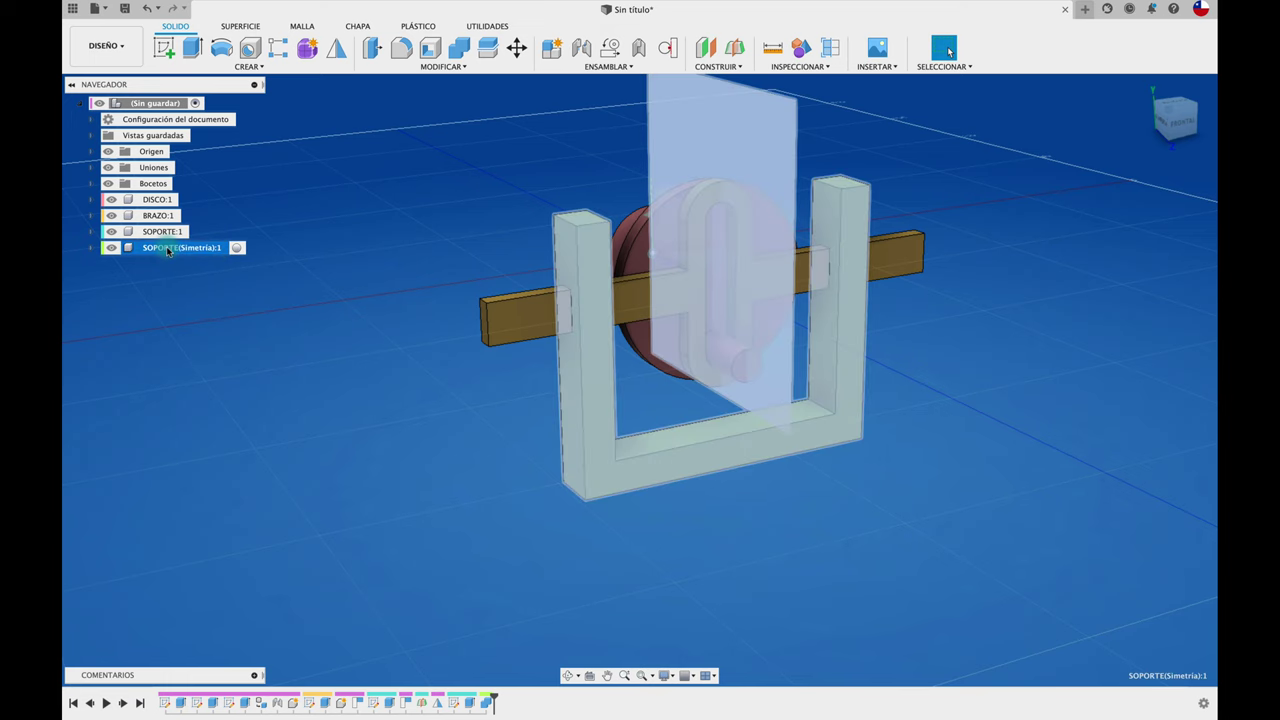
right_click(170, 250)
click(196, 259)
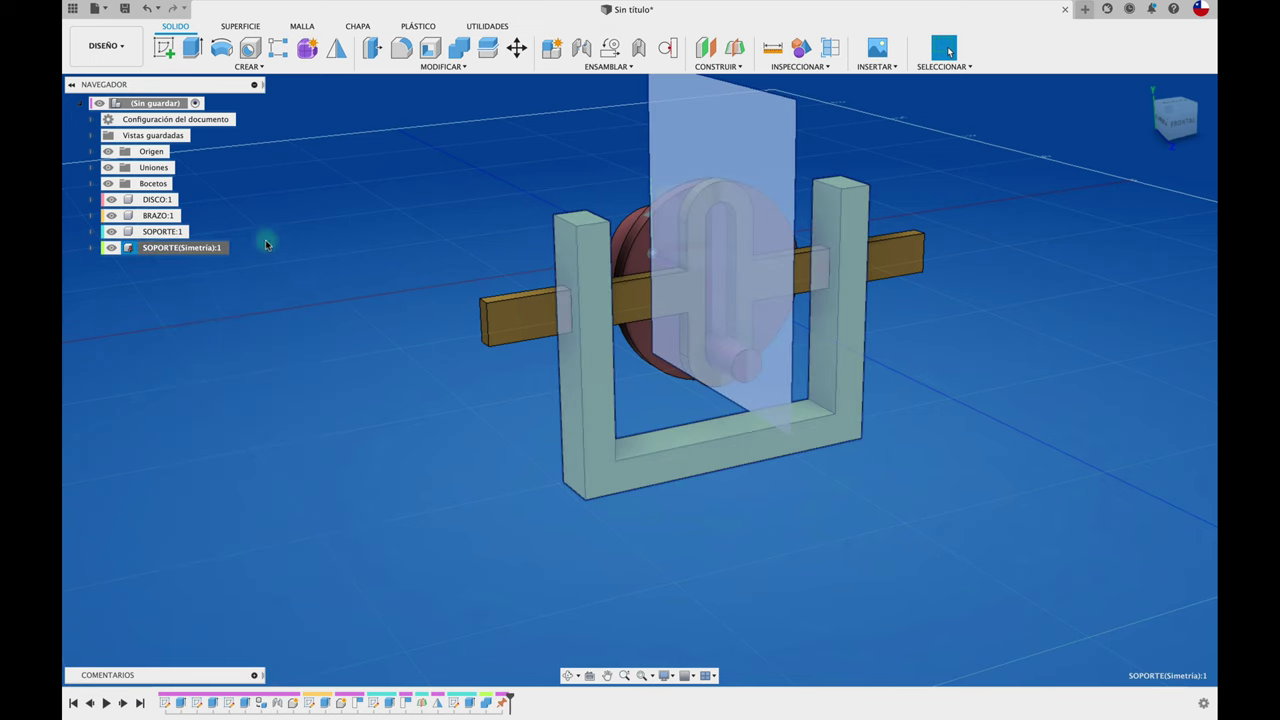
Remove SOPORTE:1 and hide the Plano1 construction plane.
click(143, 232)
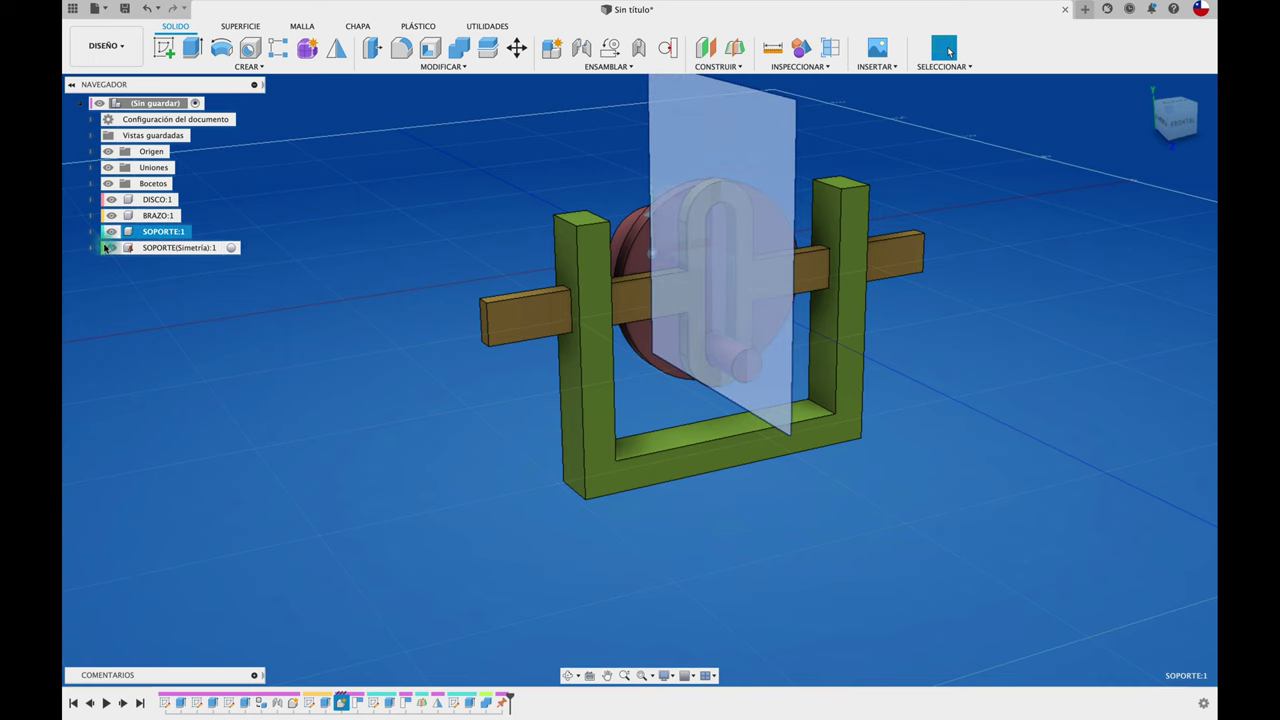
right_click(143, 233)
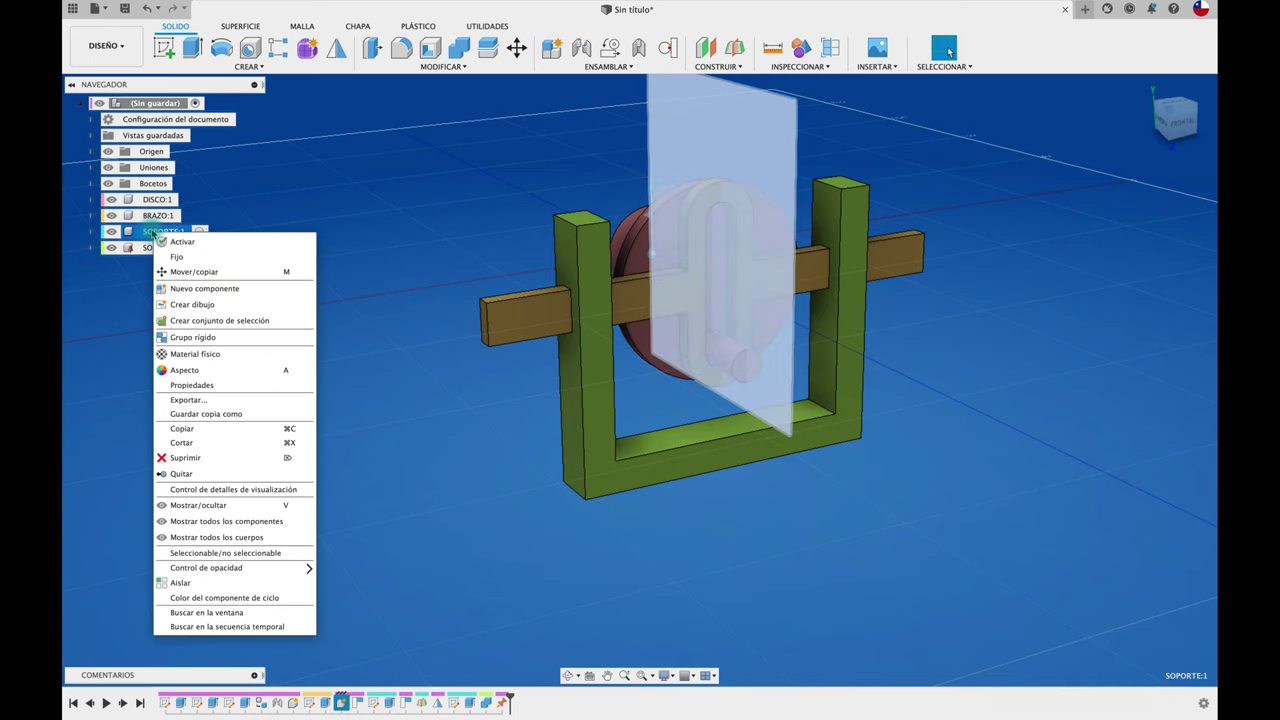
click(185, 474)
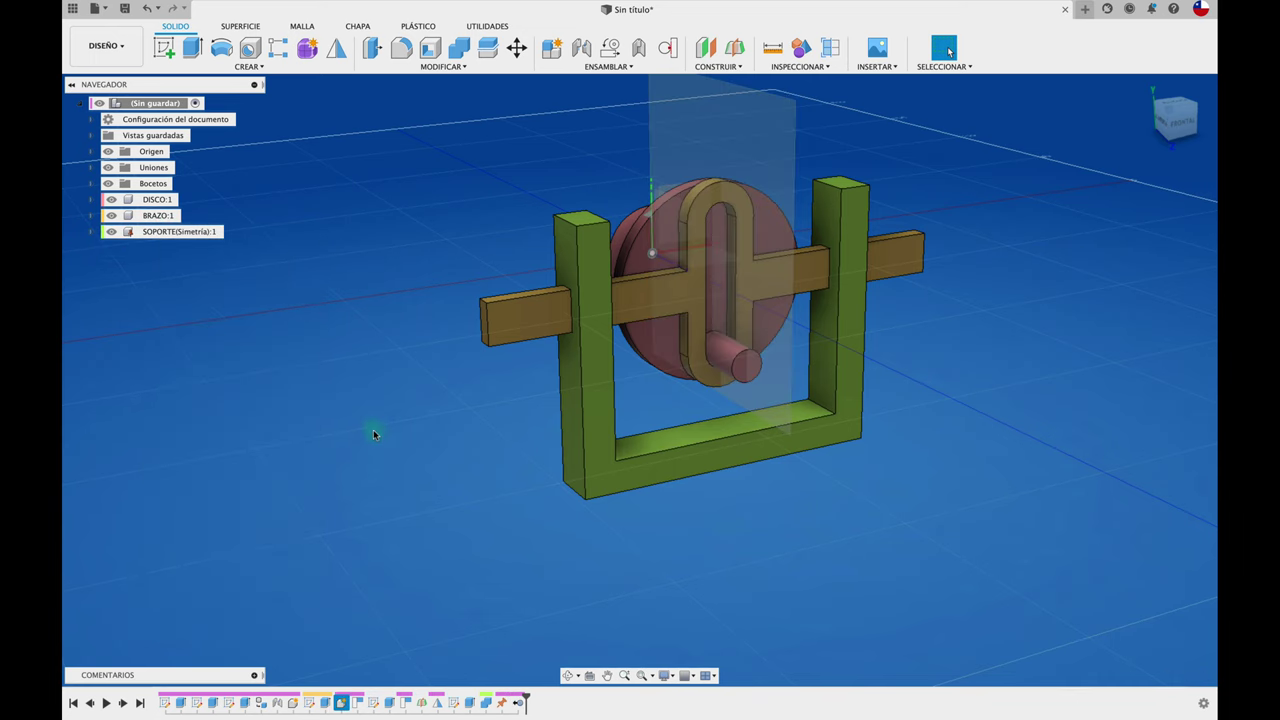
click(743, 118)
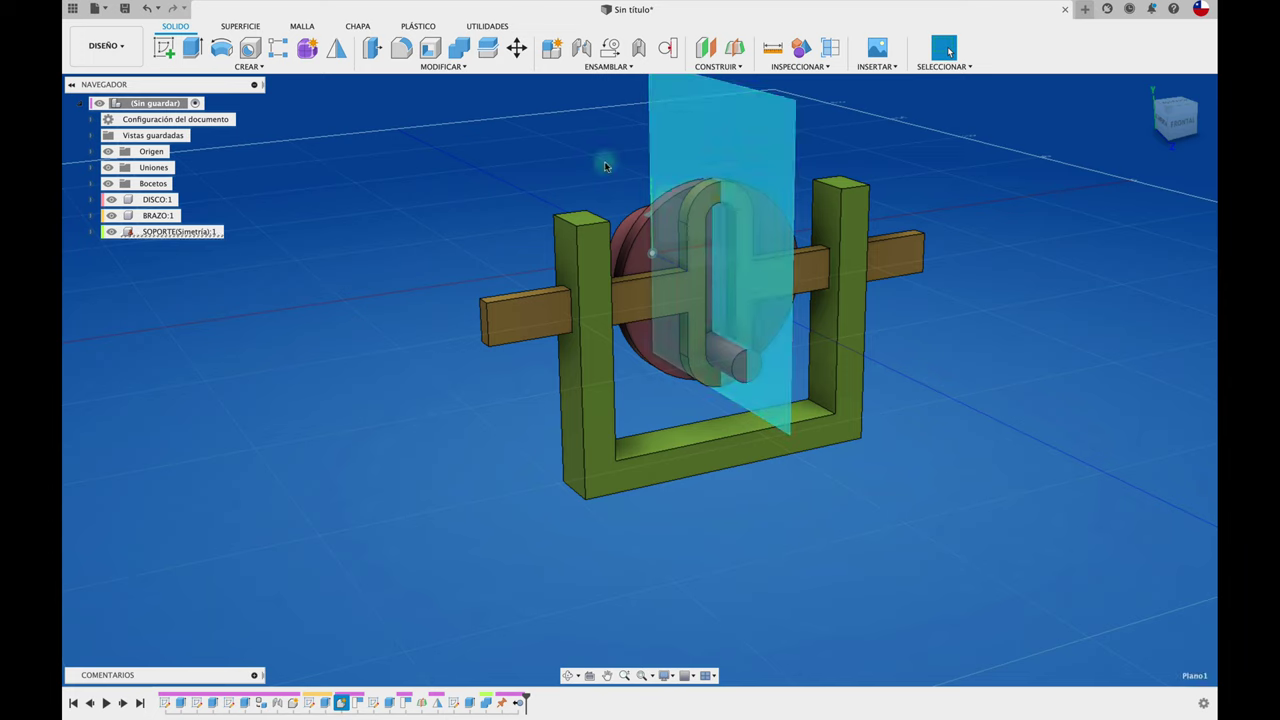
click(93, 232)
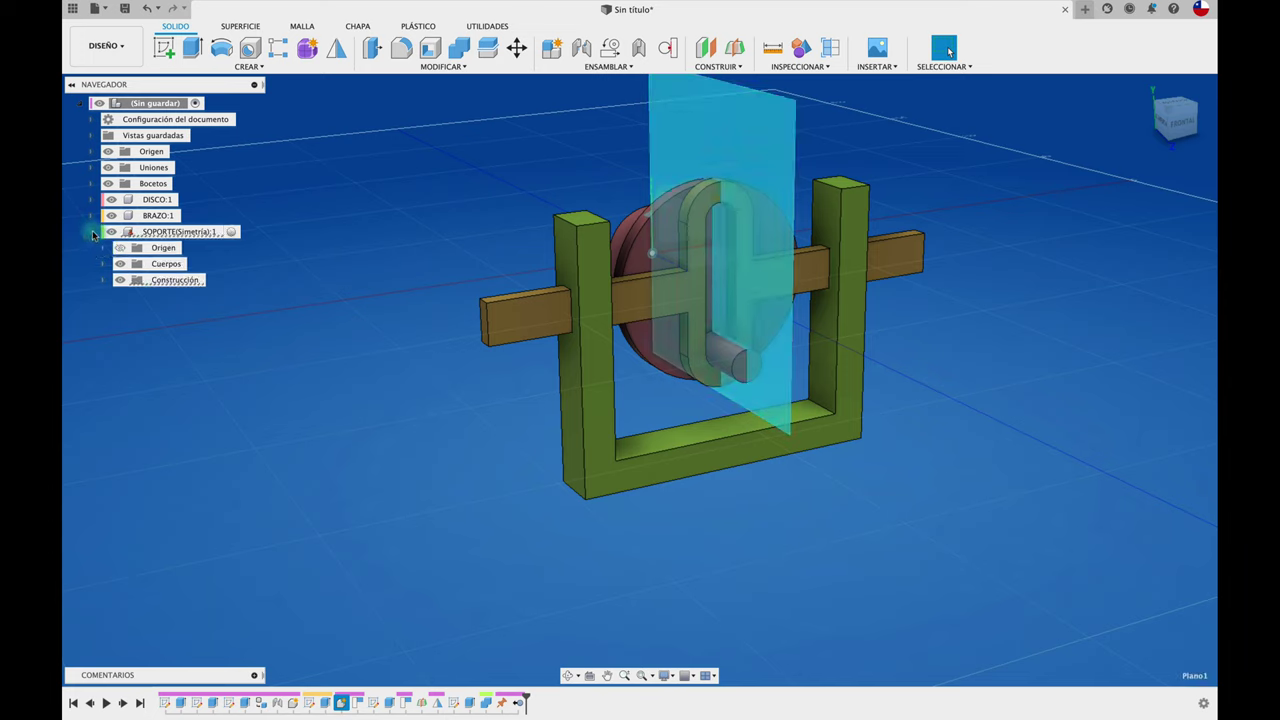
click(120, 281)
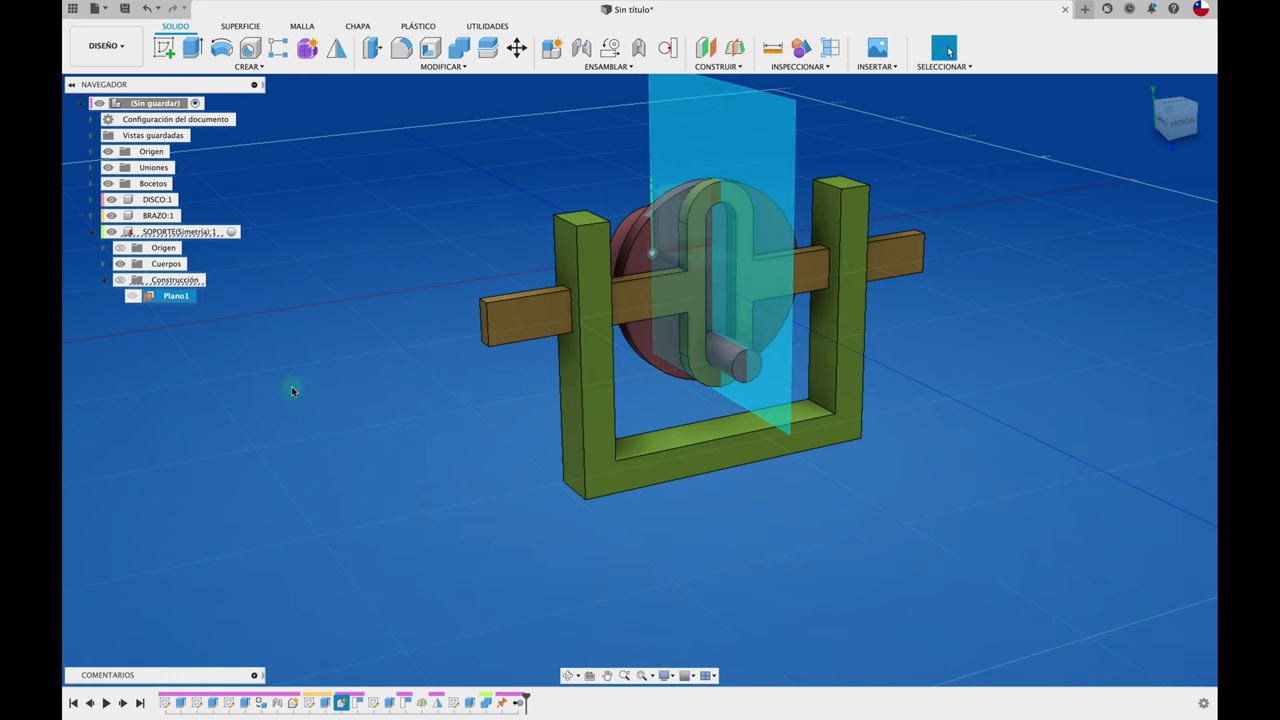
scroll(302, 391, up, 2)
Test turning the disc, then drag the BRAZO arm out of the frame to the left.
mouse_move(304, 396)
shift+middle_down()
mouse_move(530, 413)
mouse_move(760, 263)
shift+middle_up()
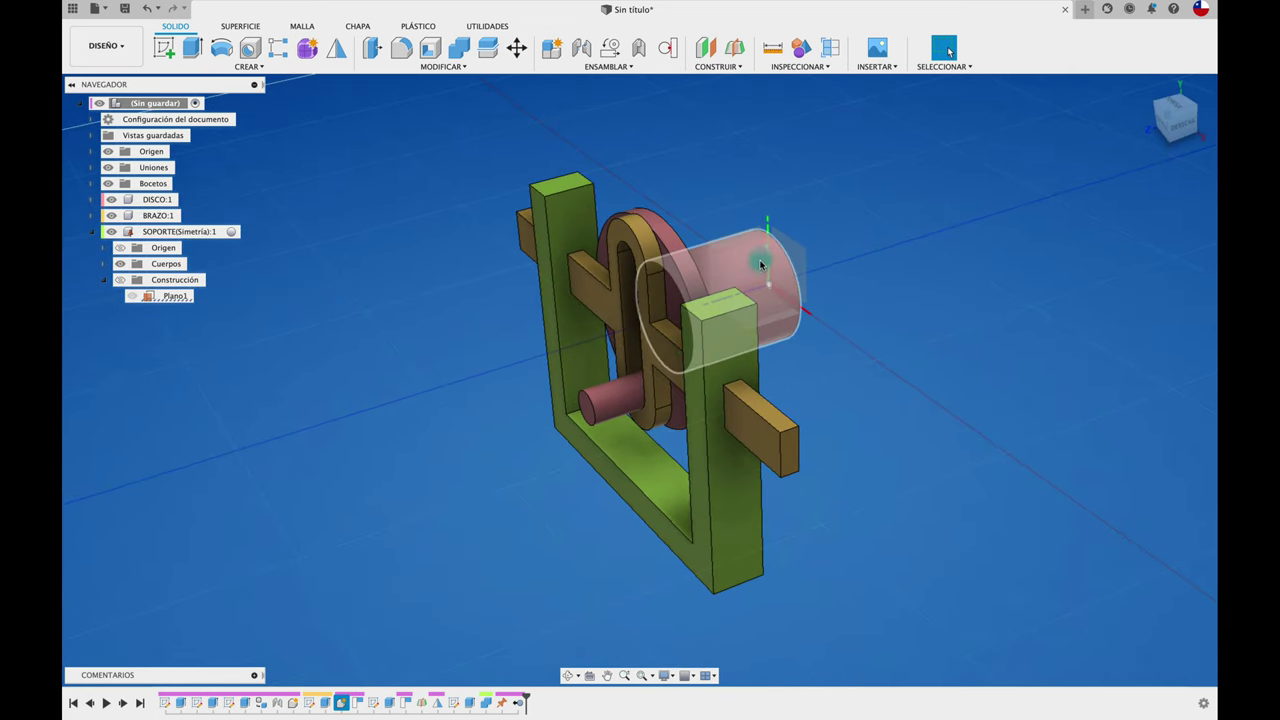
mouse_move(766, 263)
mouse_down()
mouse_move(914, 271)
mouse_move(820, 380)
mouse_move(780, 234)
mouse_up()
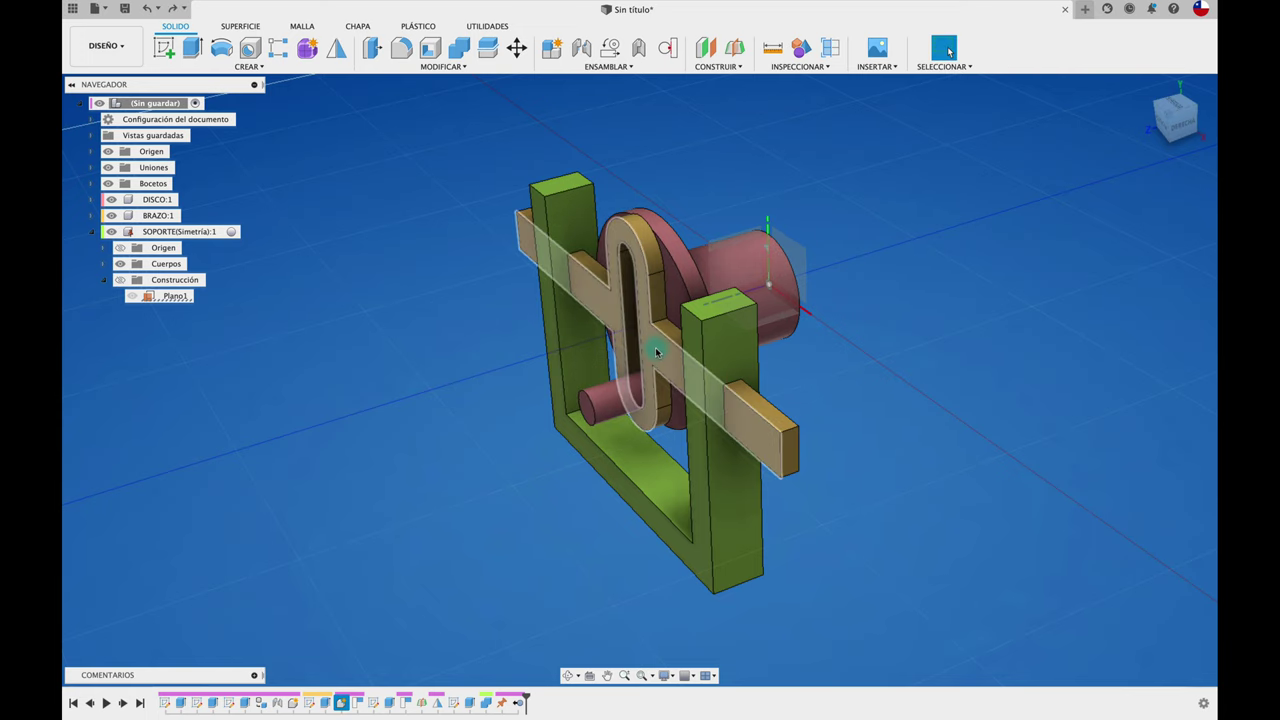
drag(658, 352, 372, 338)
key(ctrl+z)
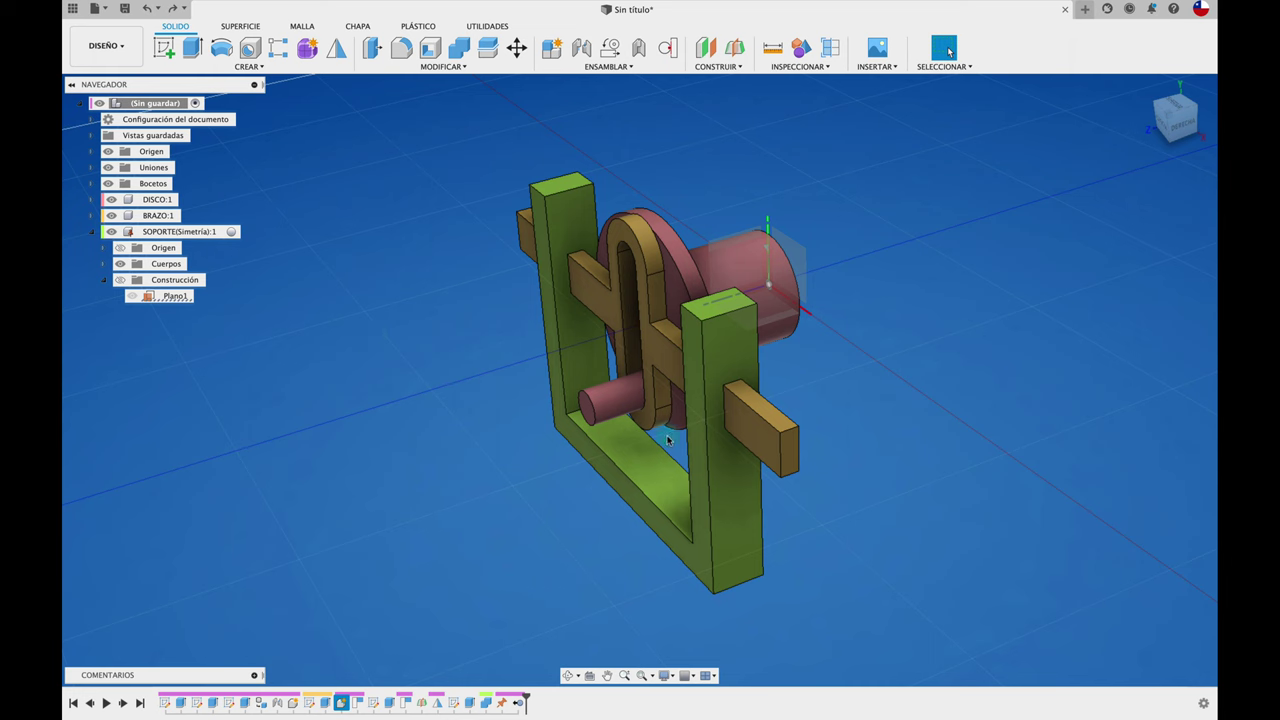
drag(668, 440, 529, 507)
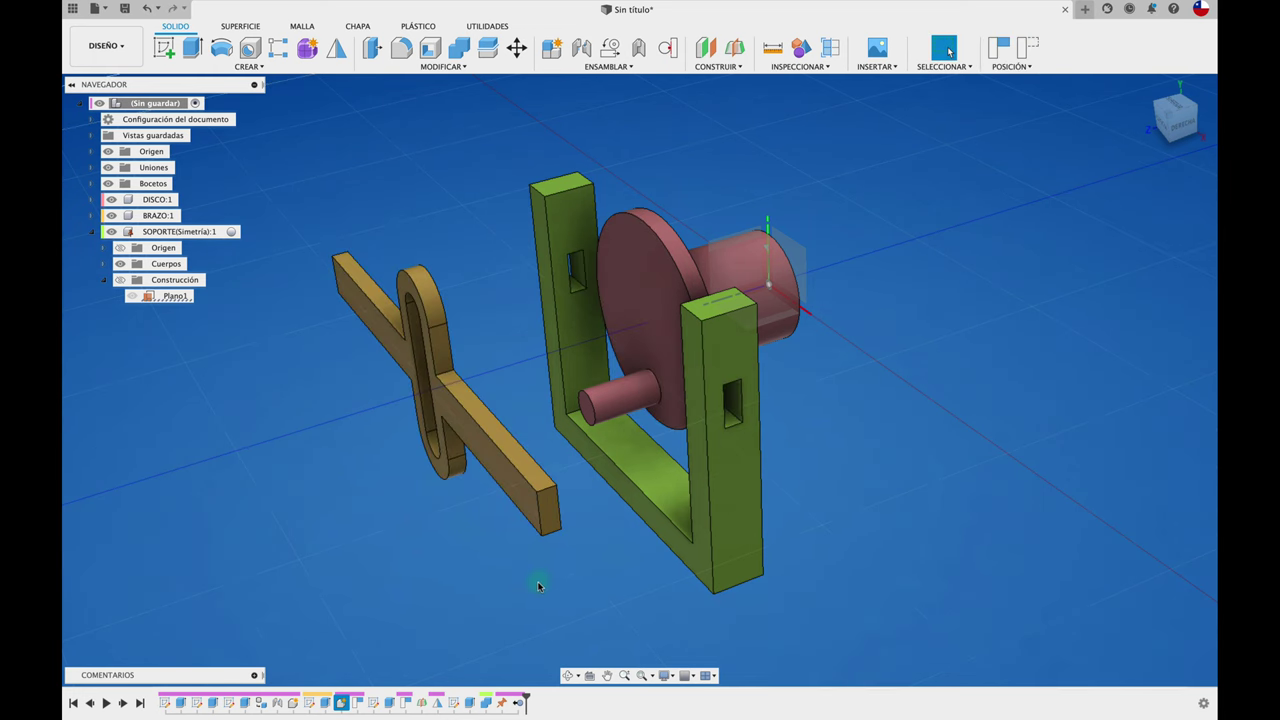
Join the arm's edge to the frame's slot edge with a slider joint along Z.
key(j)
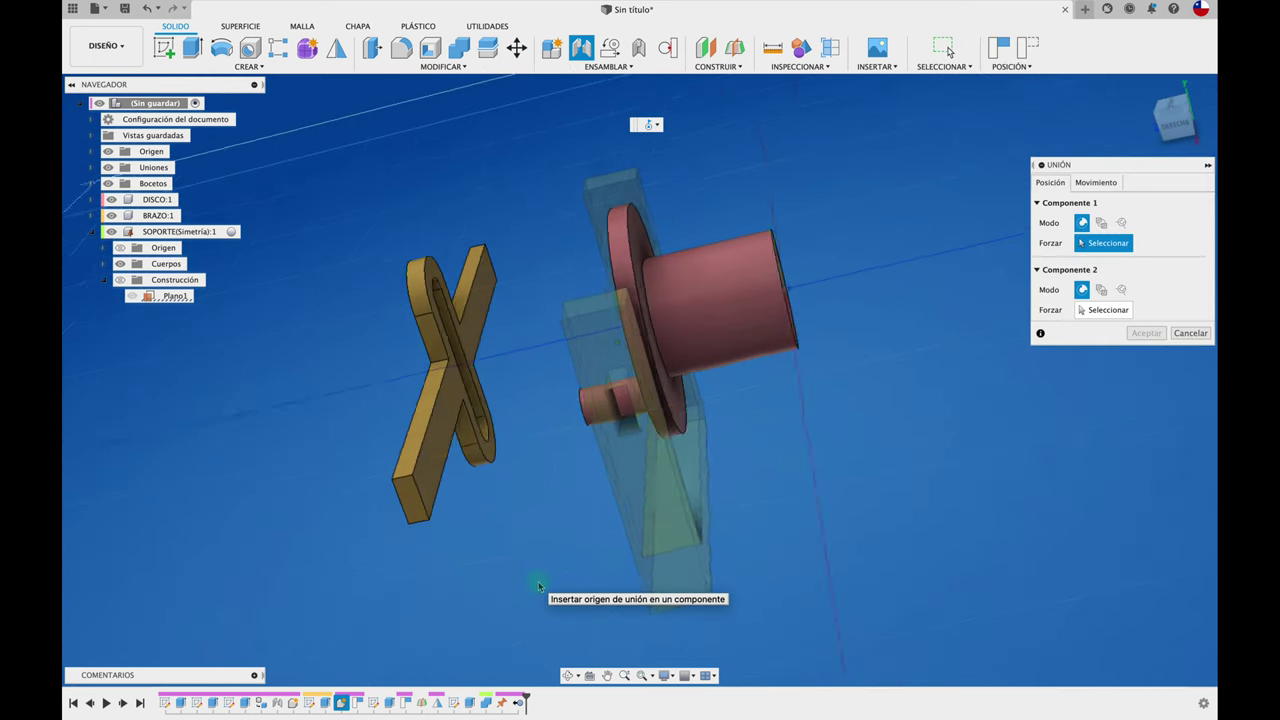
shift+middle_drag(538, 587, 437, 393)
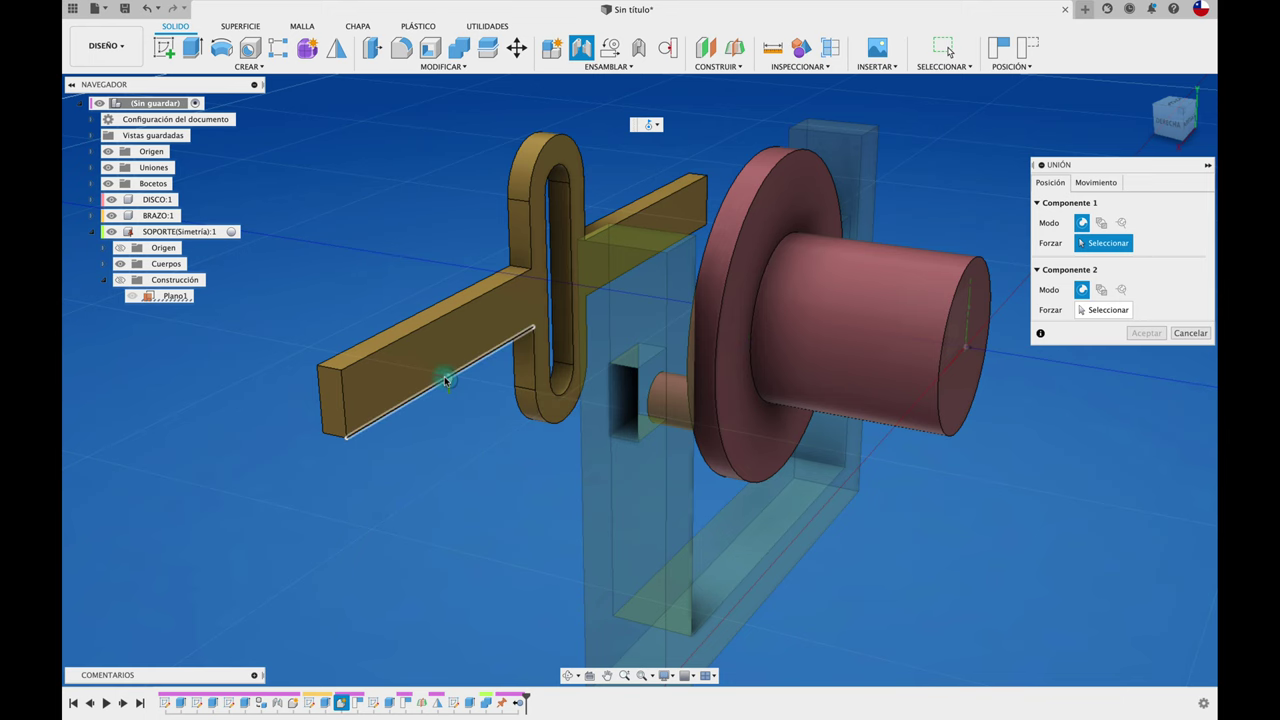
scroll(437, 383, up, 3)
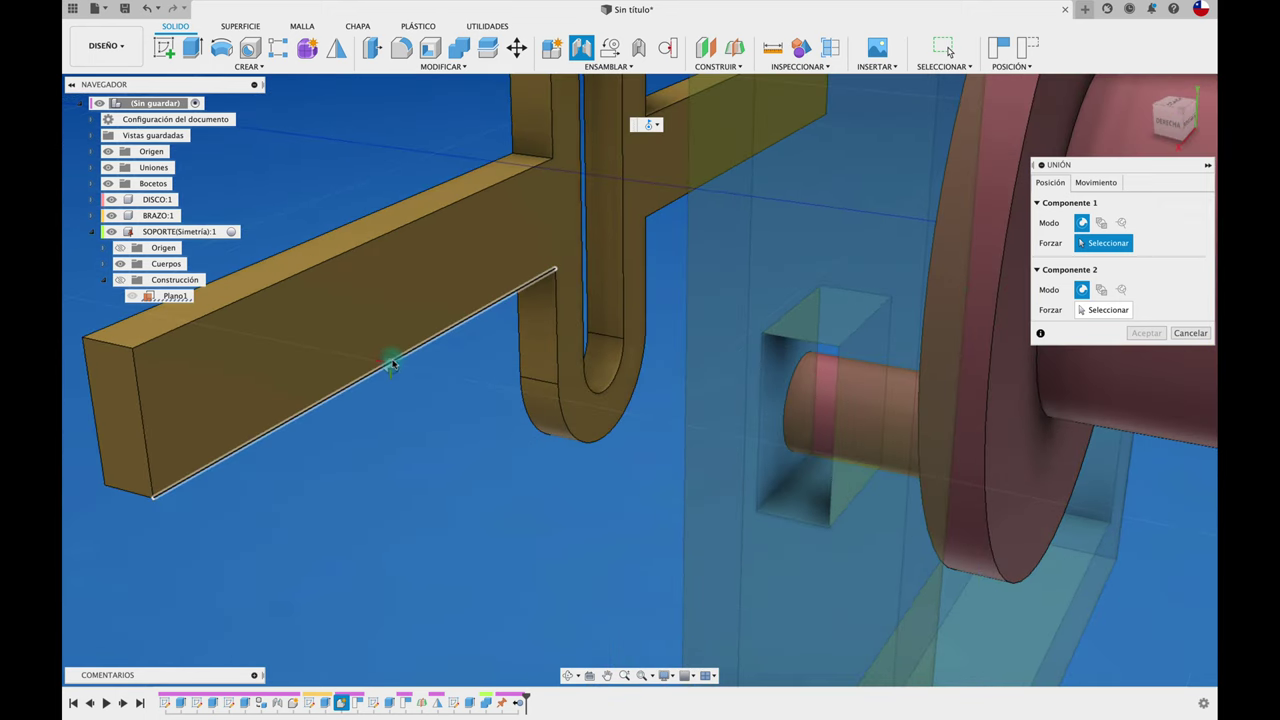
click(390, 366)
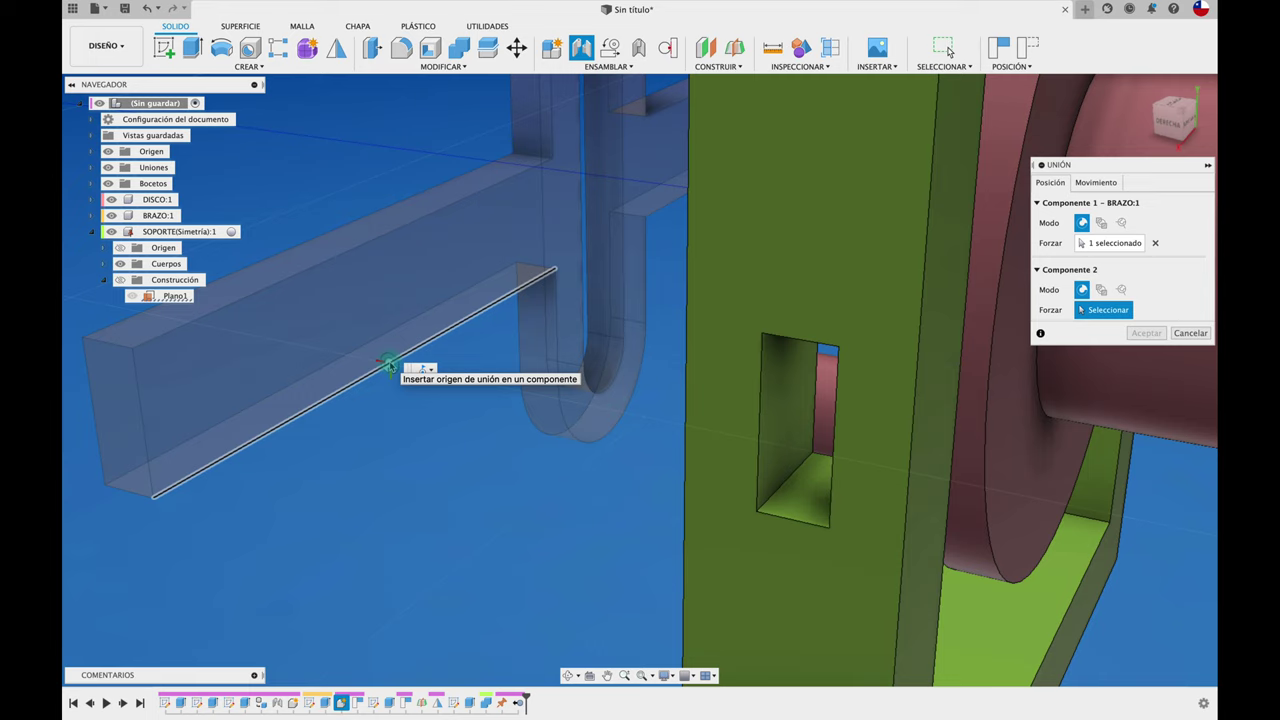
scroll(390, 366, down, 5)
shift+middle_drag(514, 438, 848, 375)
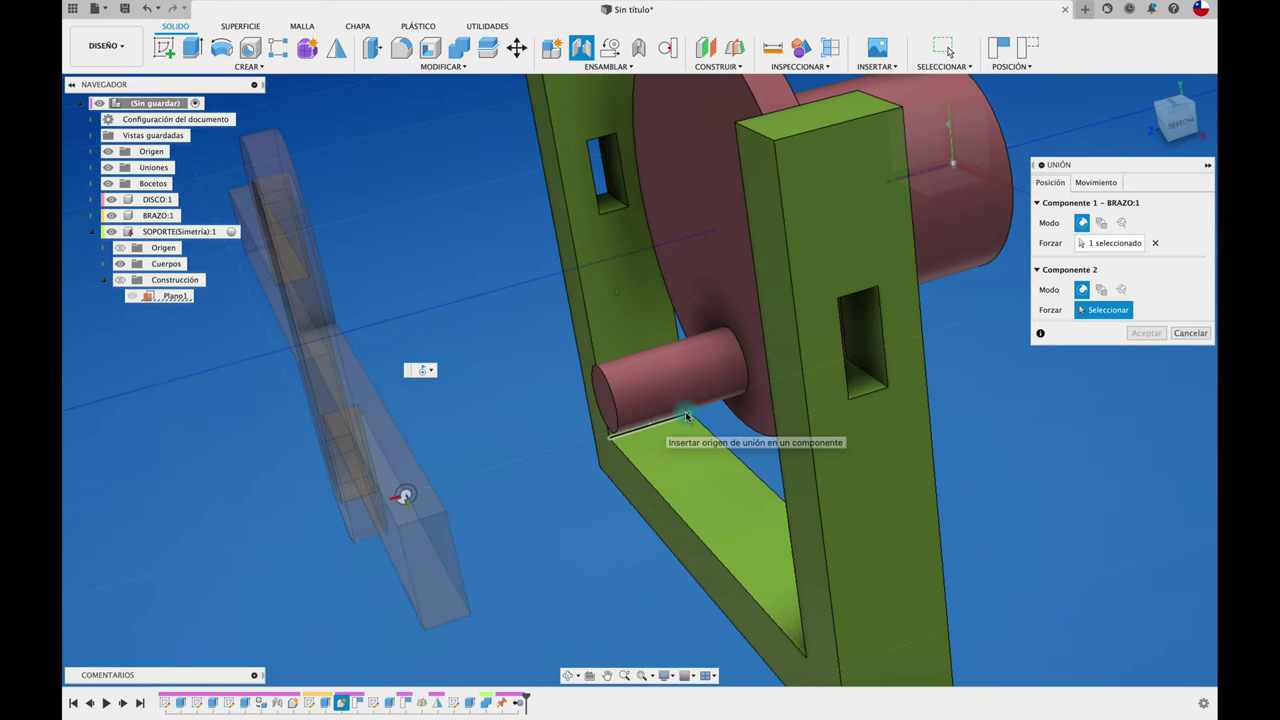
click(849, 376)
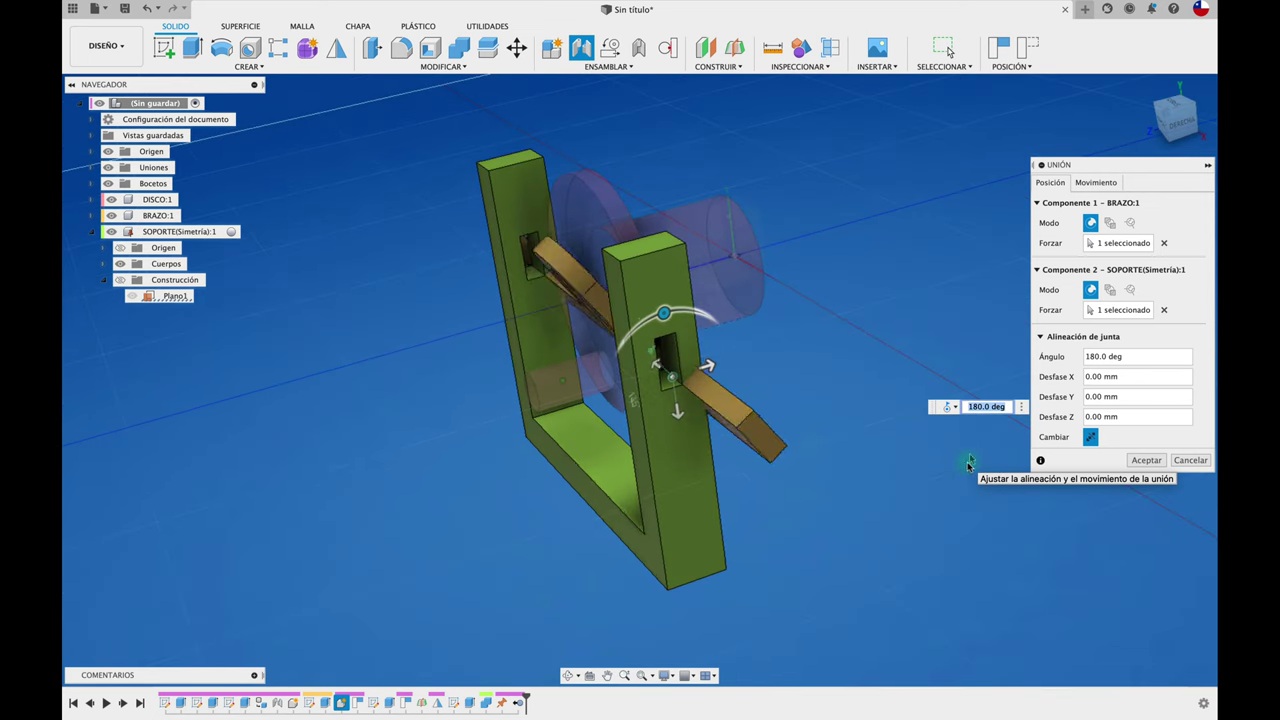
click(1096, 183)
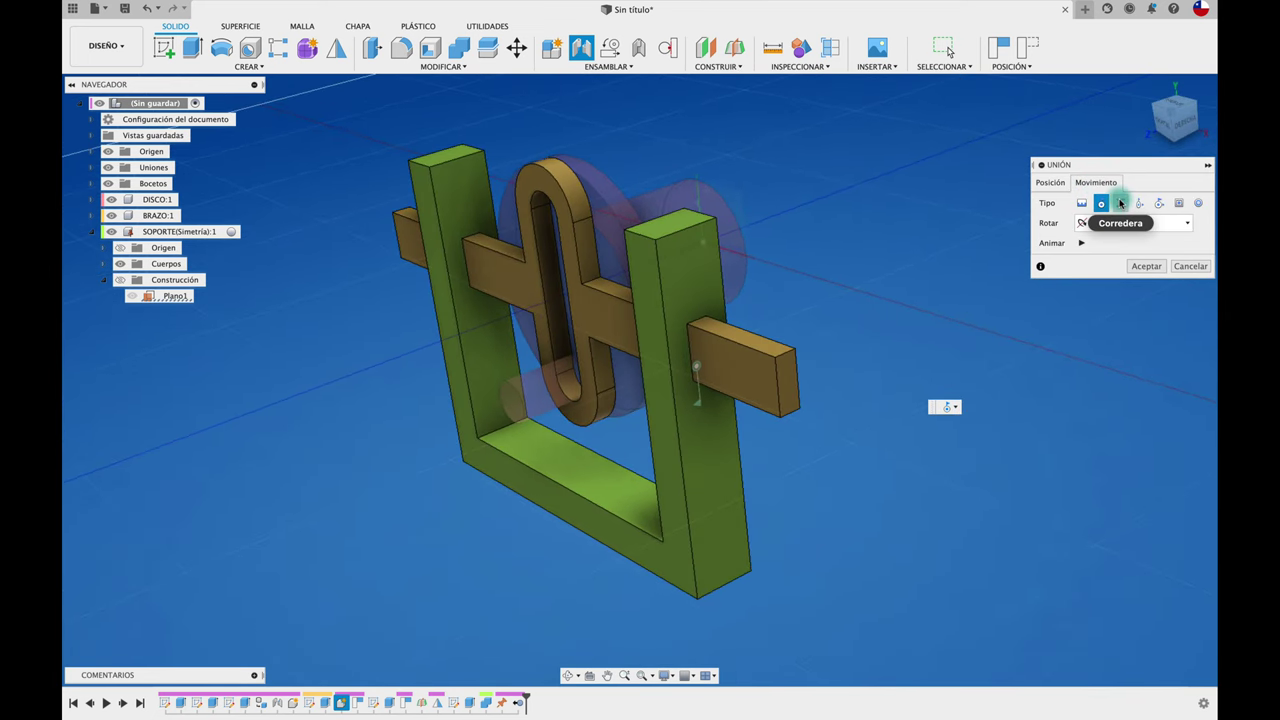
click(1121, 203)
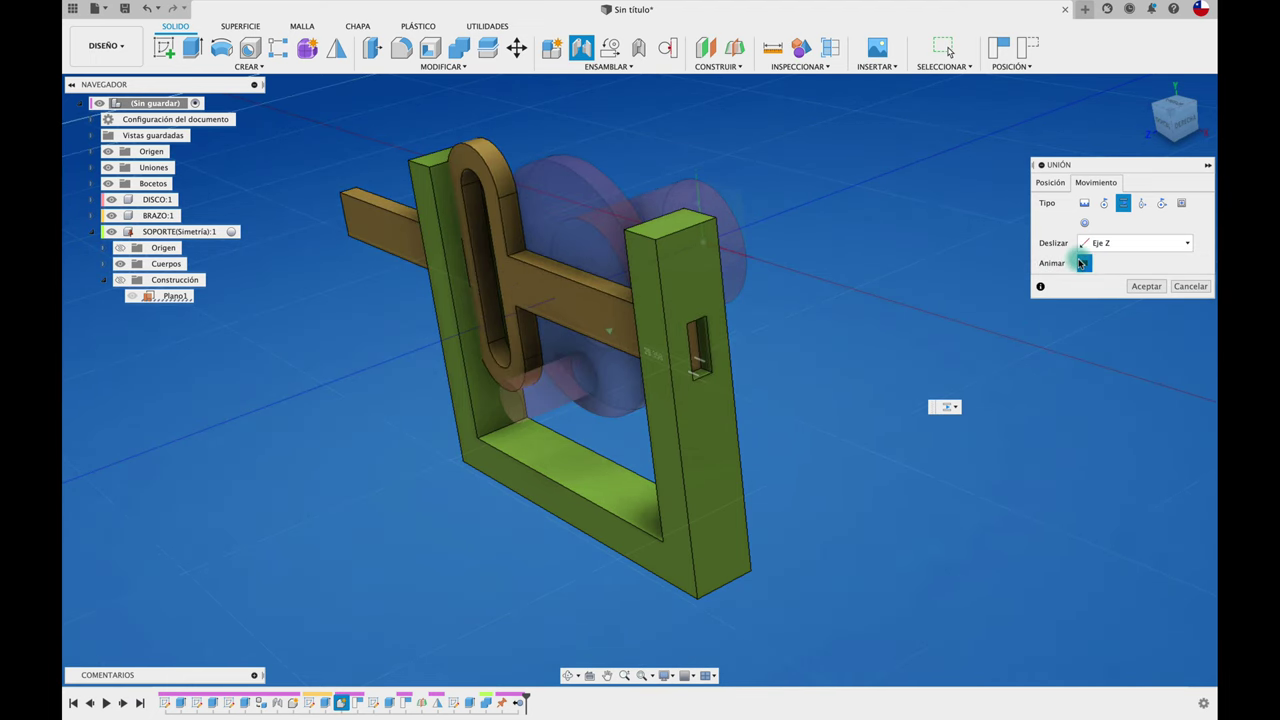
click(1145, 286)
Slide the arm left to test the slider joint.
shift+middle_drag(963, 357, 665, 428)
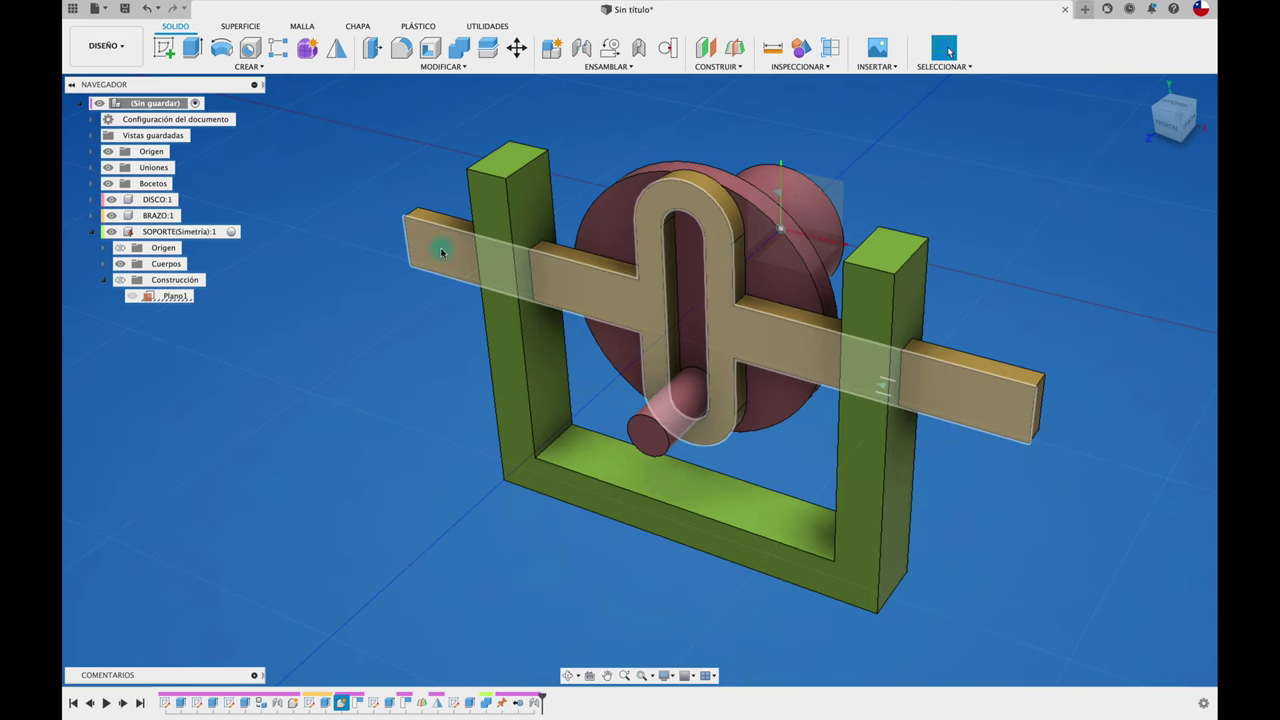
mouse_move(443, 251)
mouse_down()
mouse_move(408, 243)
mouse_move(457, 266)
mouse_up()
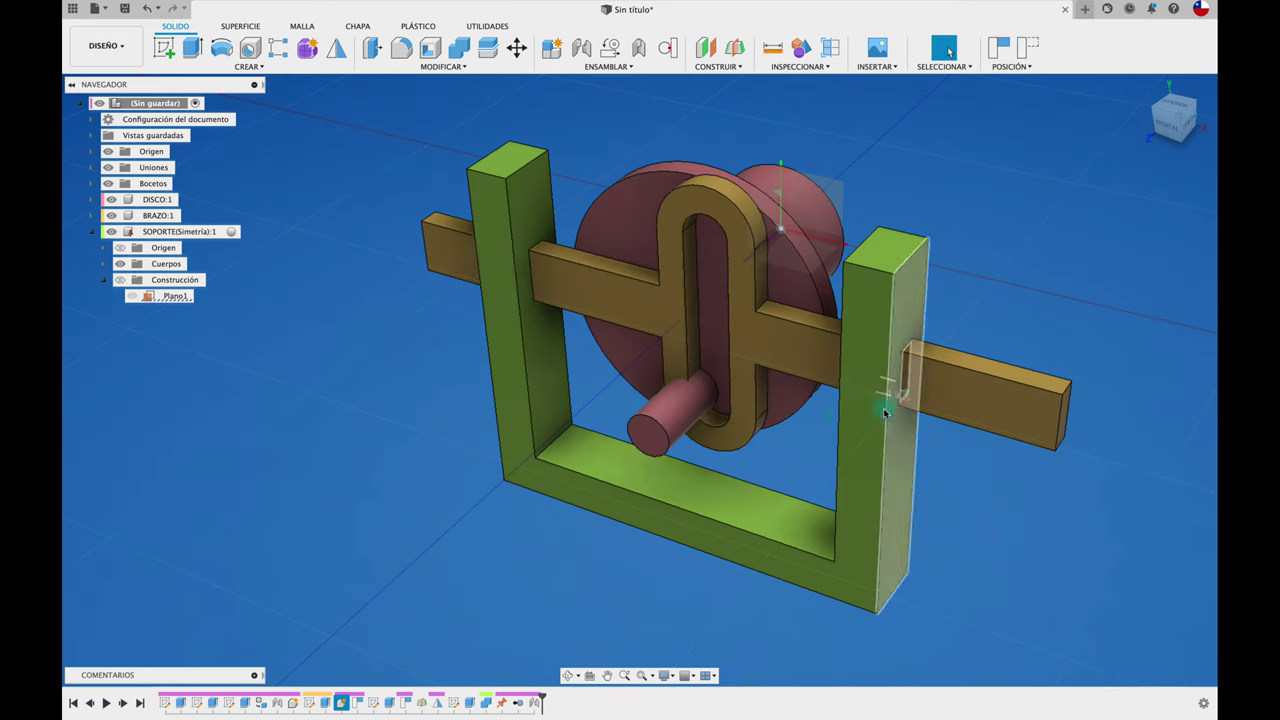
drag(646, 289, 621, 304)
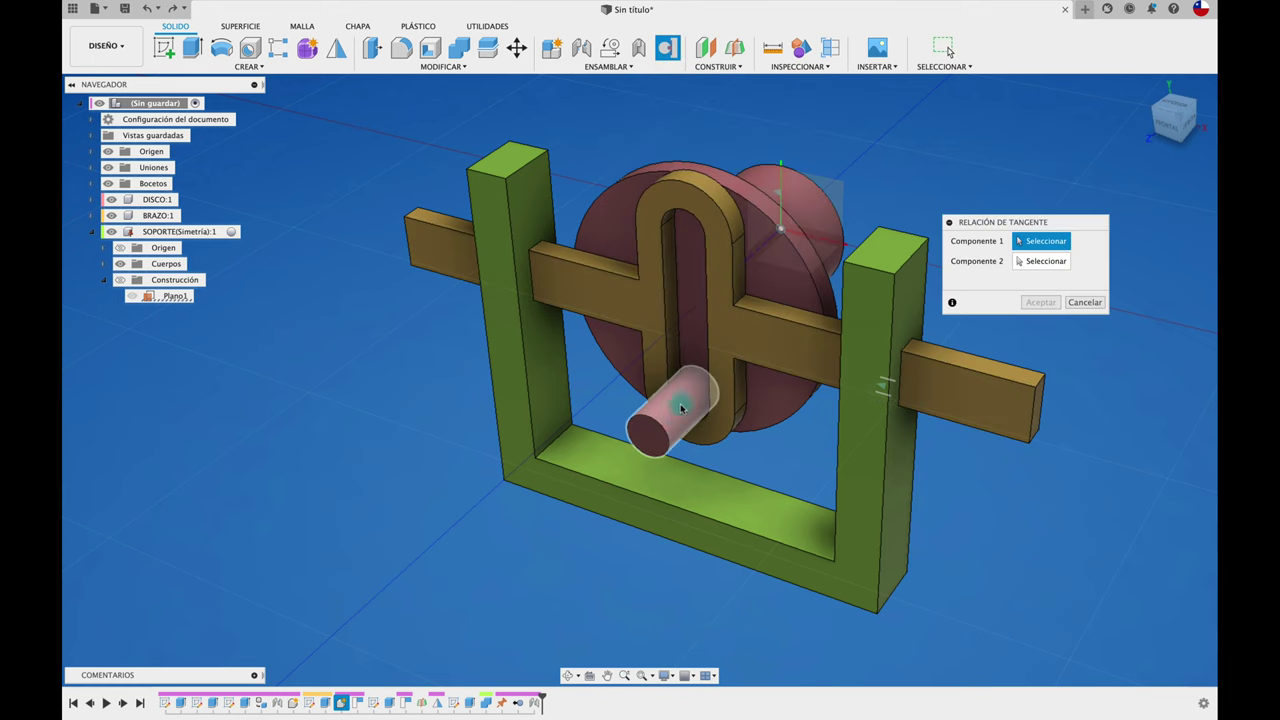
Make the pin tangent to the yoke's slot, then turn the disc from -137° to -166°.
scroll(673, 418, up, 2)
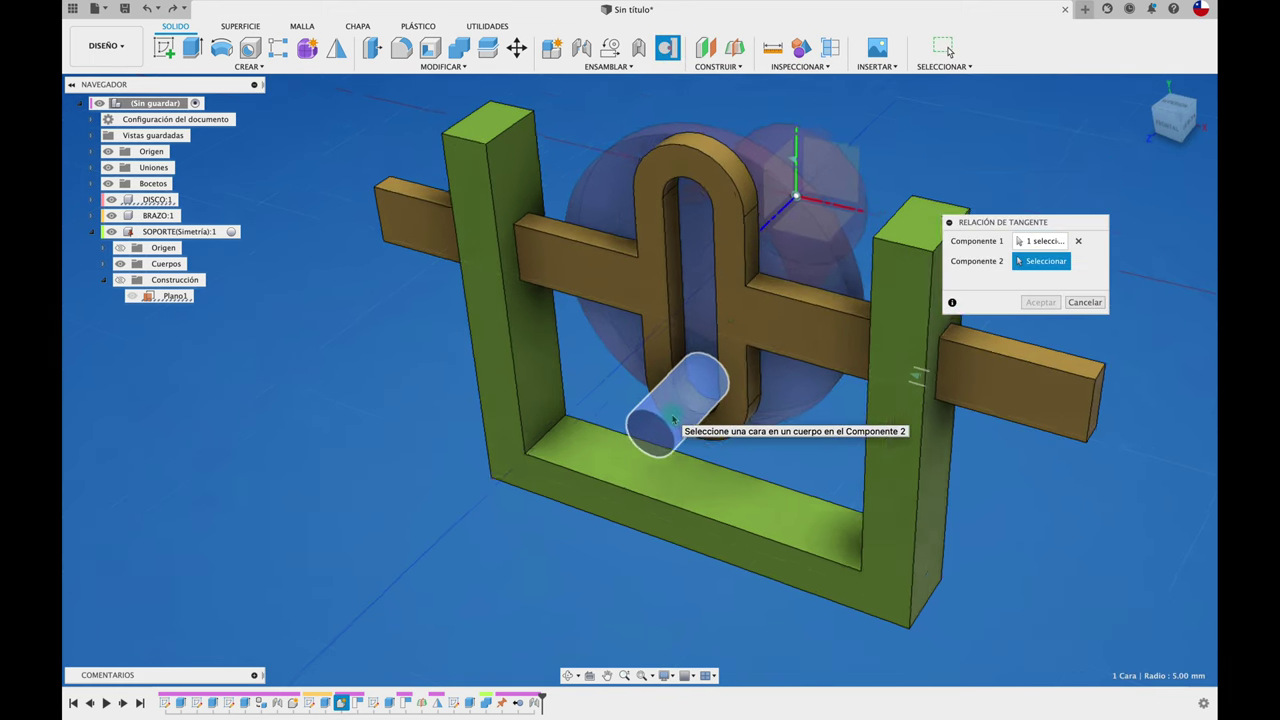
scroll(690, 400, up, 5)
scroll(806, 276, up, 3)
click(806, 276)
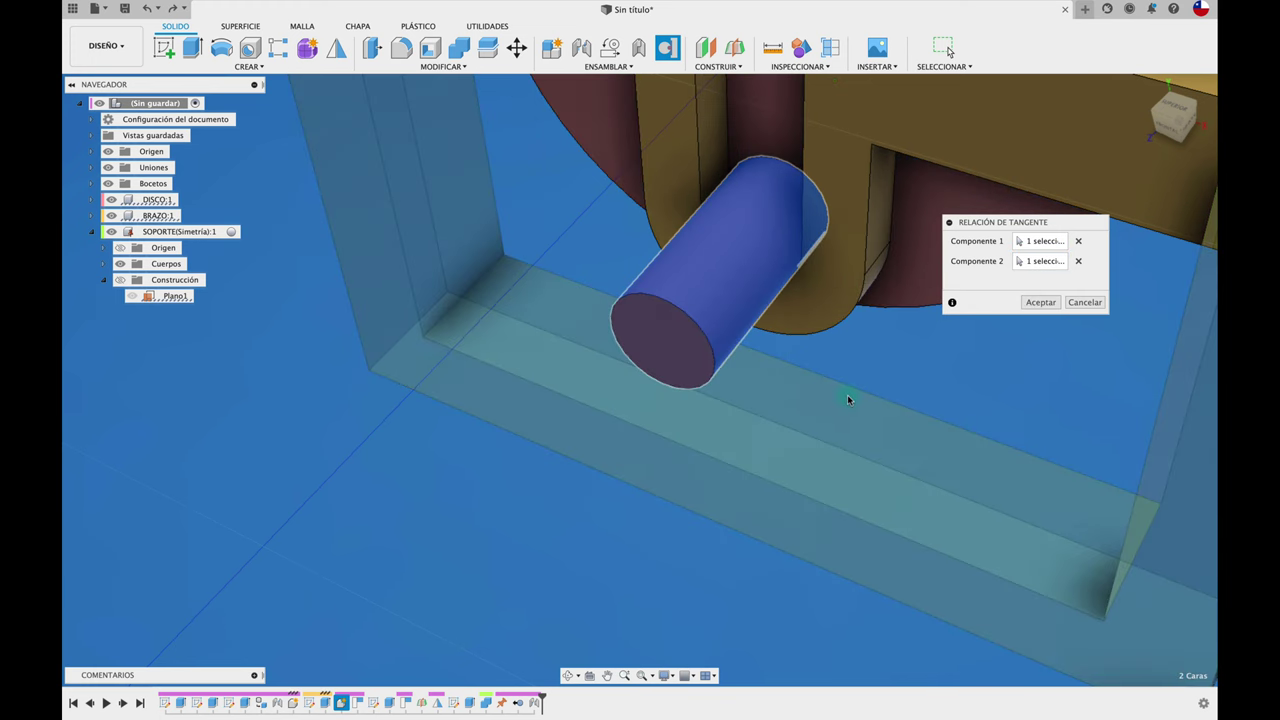
scroll(848, 400, down, 3)
scroll(848, 400, down, 3)
scroll(848, 400, down, 2)
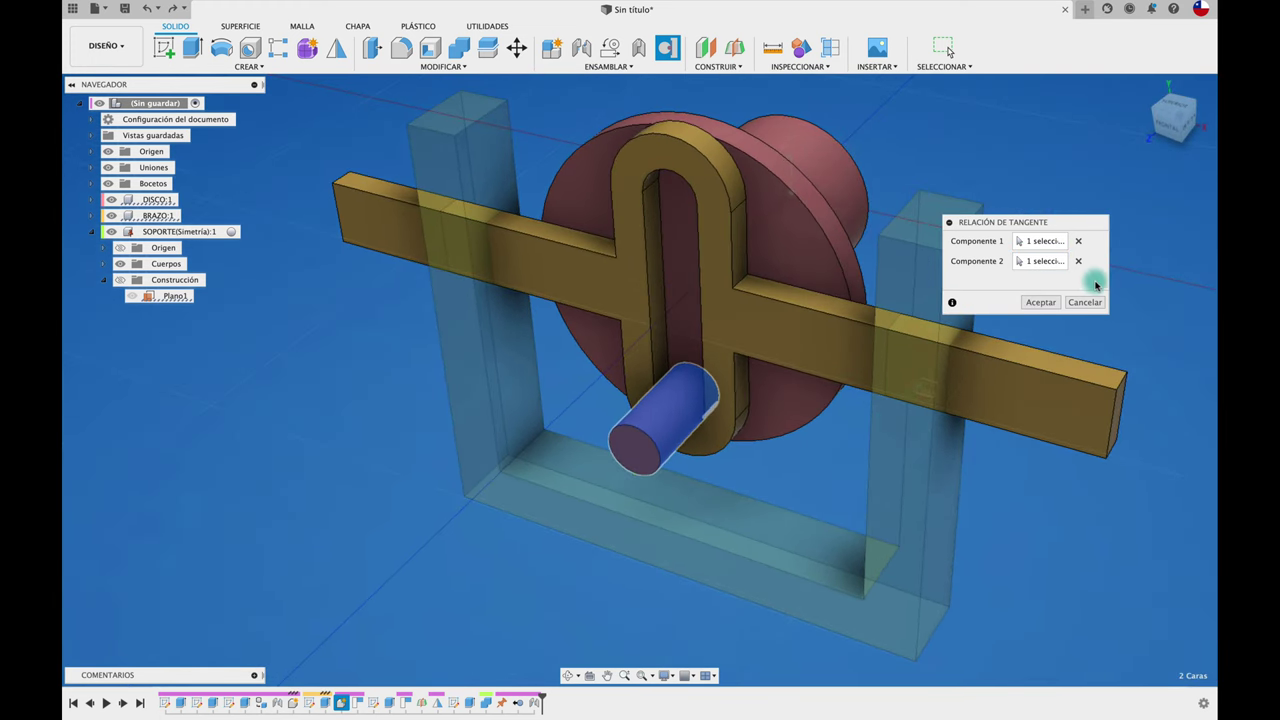
click(1041, 302)
mouse_move(700, 330)
shift+middle_down()
mouse_move(395, 288)
mouse_move(323, 223)
mouse_move(591, 286)
mouse_move(643, 335)
mouse_move(688, 286)
mouse_move(766, 266)
mouse_move(751, 349)
mouse_move(659, 366)
shift+middle_up()
mouse_move(659, 366)
mouse_down()
mouse_move(634, 337)
mouse_move(743, 294)
mouse_up()
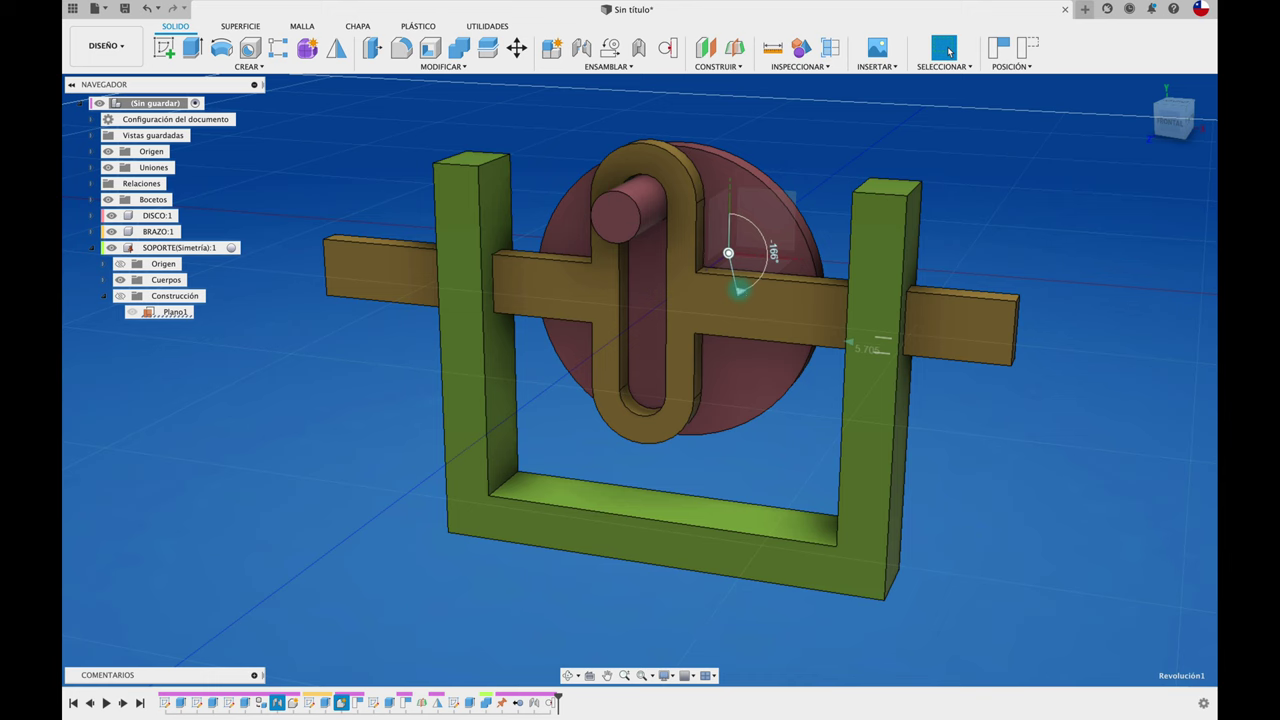
Animate the disc's rotation so the yoke slides, orbiting to a frontal view during playback.
right_click(739, 291)
click(729, 431)
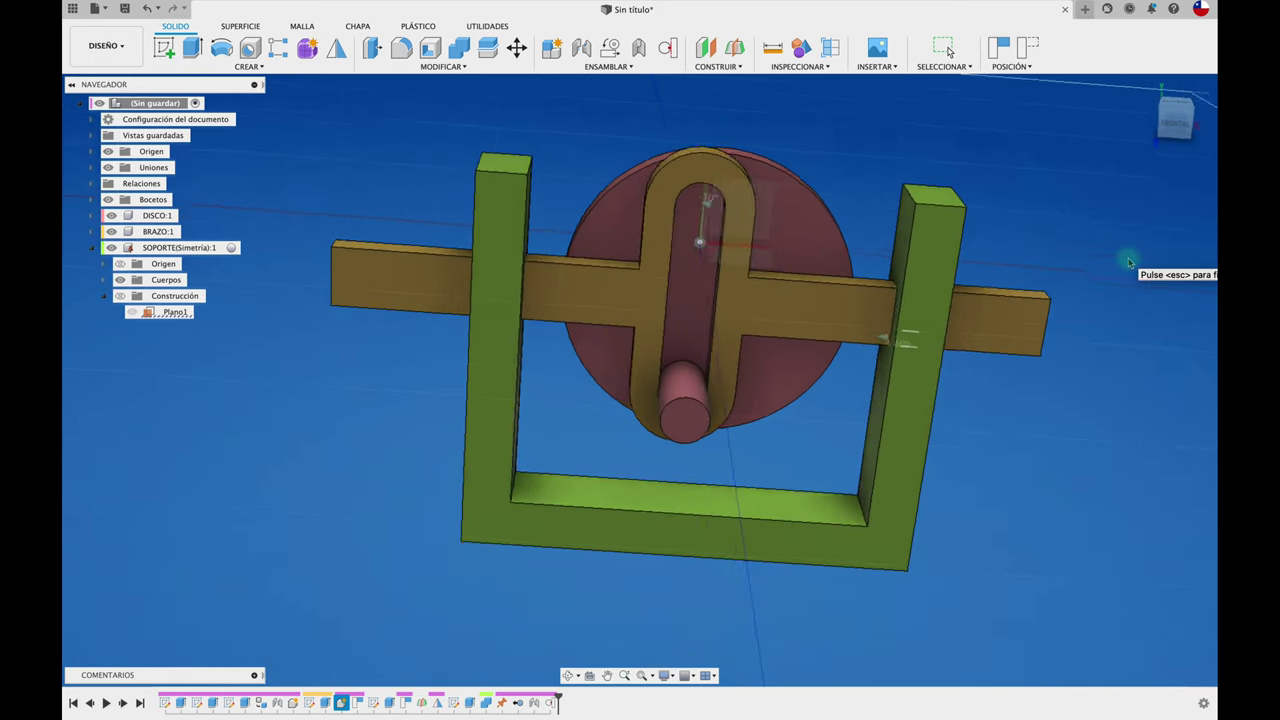
shift+middle_drag(1128, 262, 1128, 262)
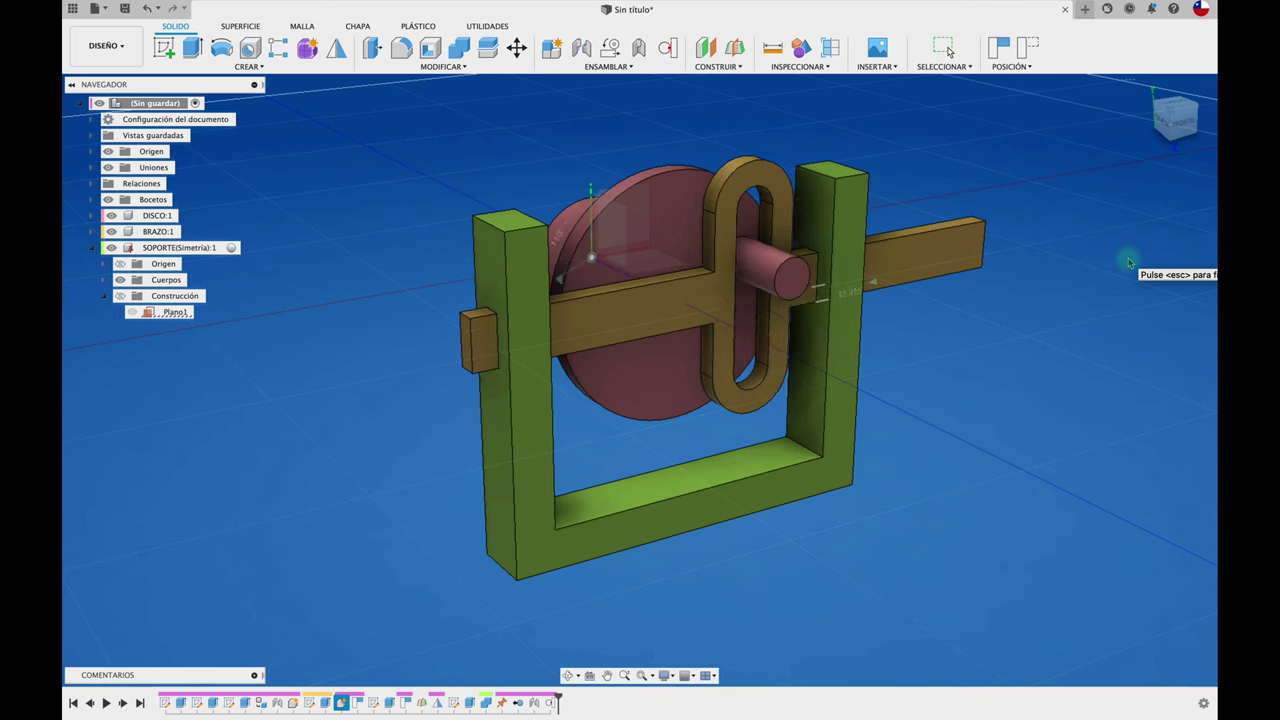
shift+middle_drag(1128, 262, 1128, 262)
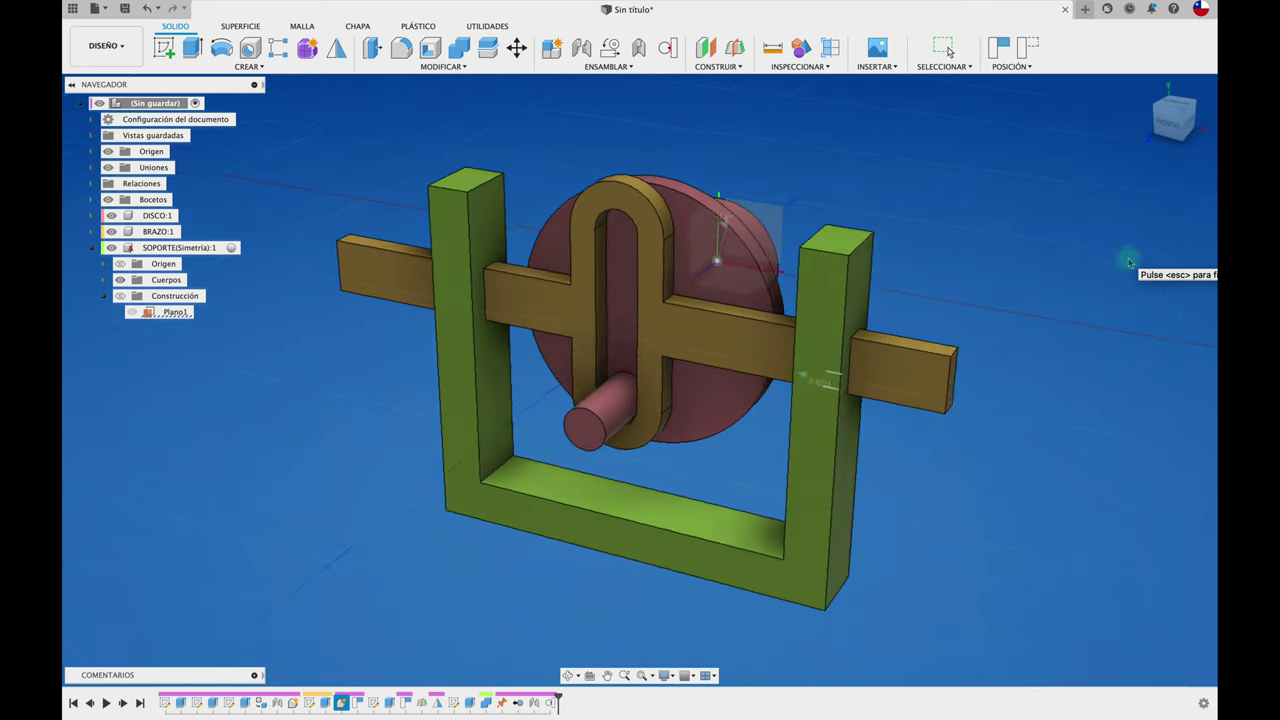